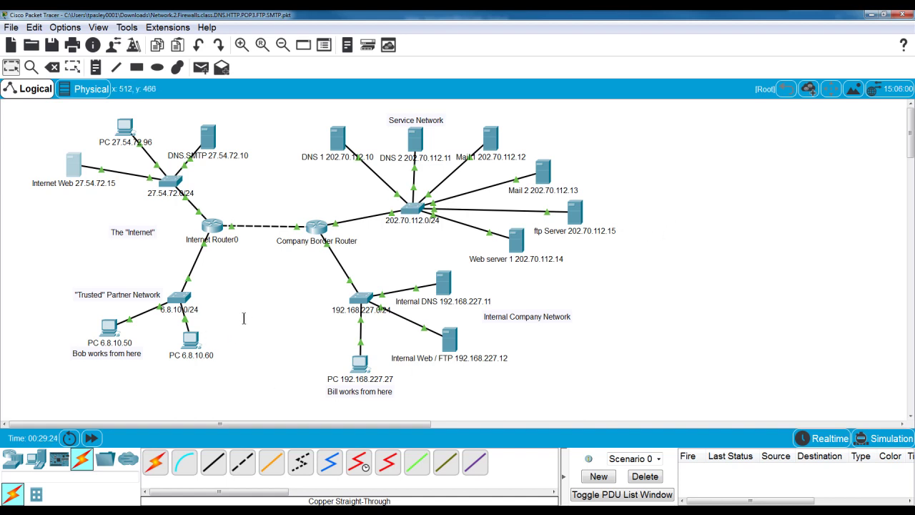
- Ping 192.168.227.11 from the command prompt of PC 6.8.10.50 and put the PC's window away
{"action": "left_click", "coordinate": [110, 330]}
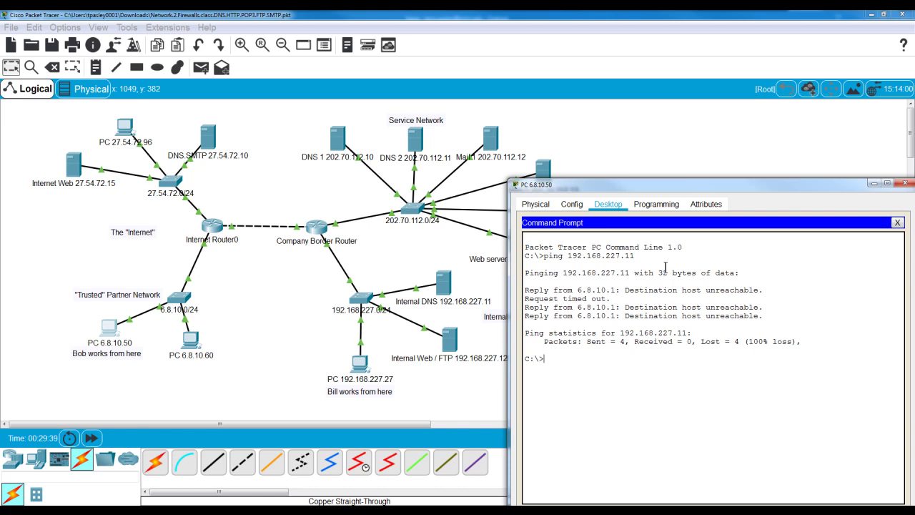
{"action": "key", "text": "Up"}
{"action": "key", "text": "Return"}
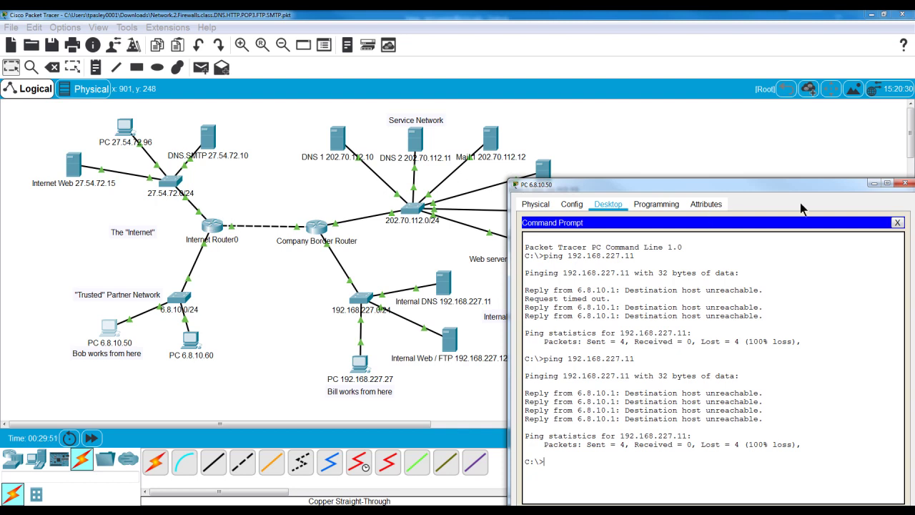
{"action": "left_click", "coordinate": [874, 183]}
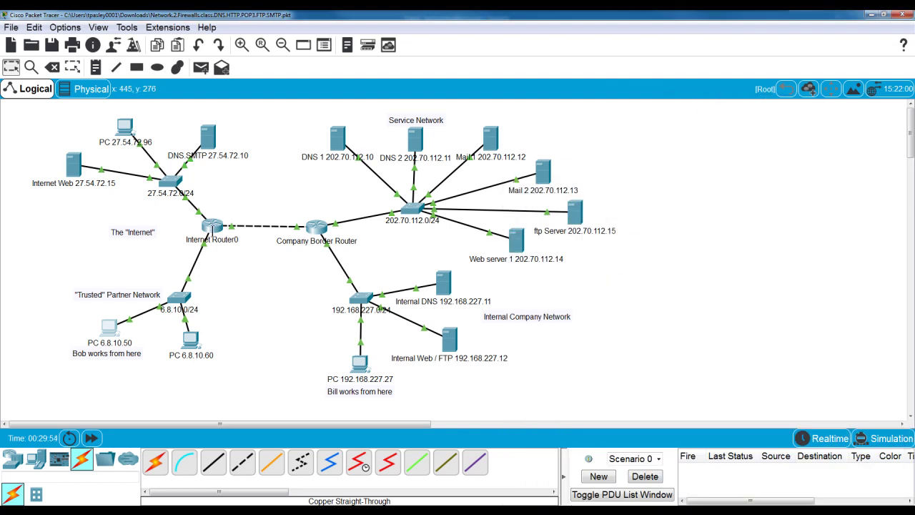
- Review the static routes configured on Internet Router0 and close its window
{"action": "left_click", "coordinate": [212, 227]}
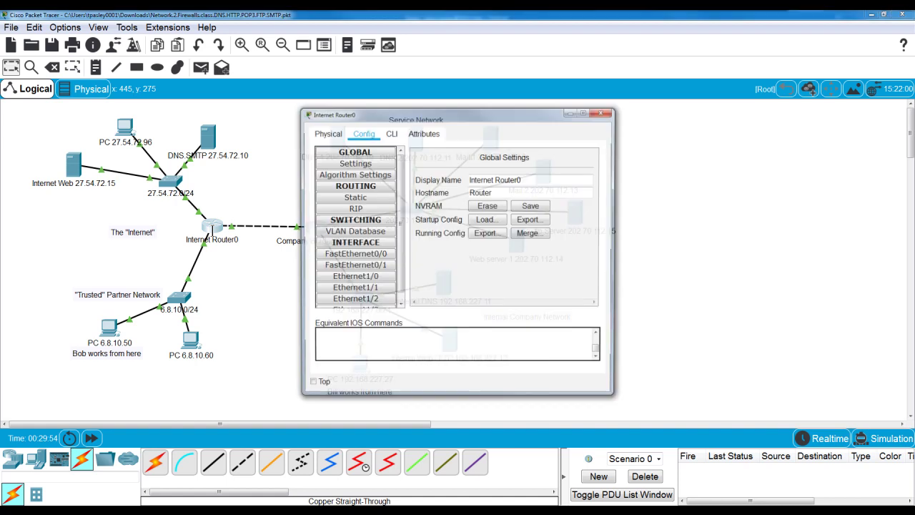
{"action": "left_click", "coordinate": [363, 132]}
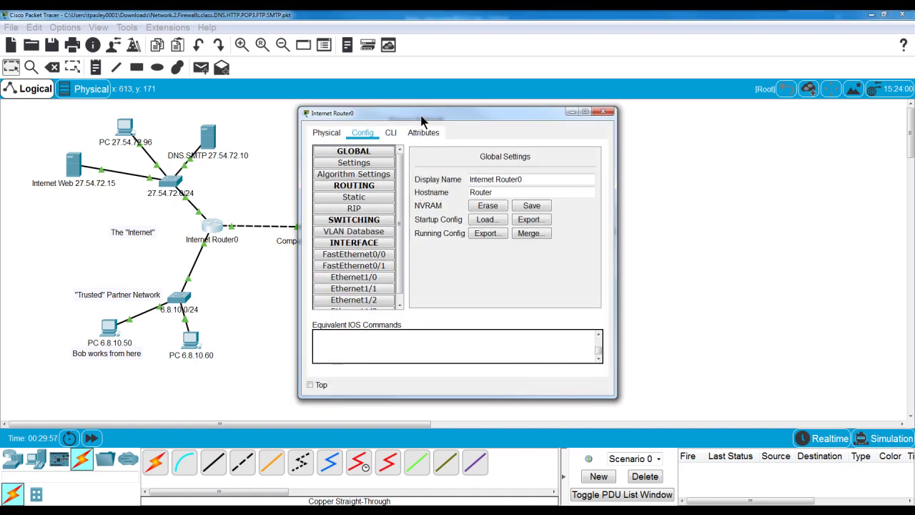
{"action": "left_click", "coordinate": [354, 197]}
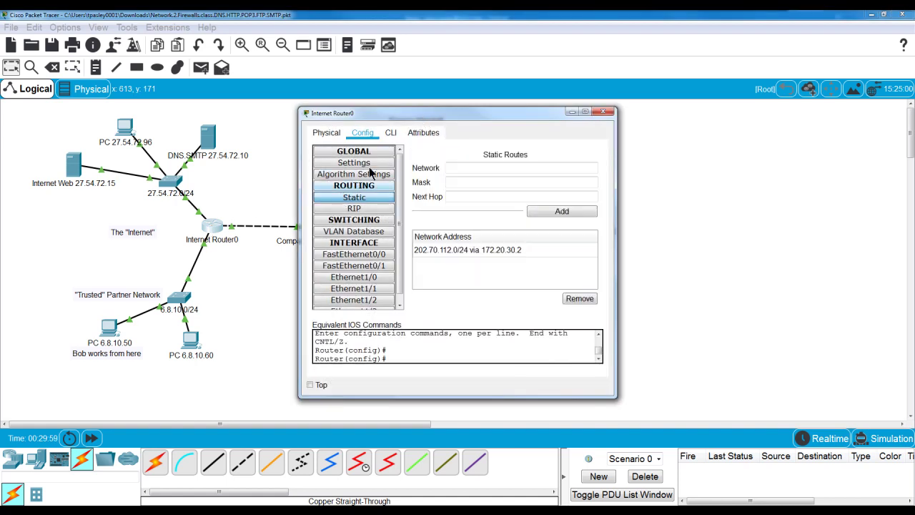
{"action": "left_click_drag", "start_coordinate": [465, 116], "coordinate": [640, 84]}
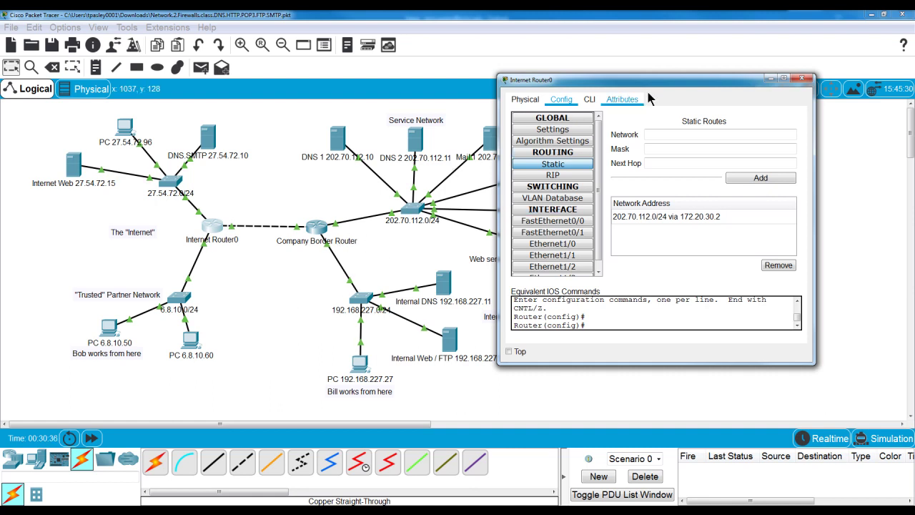
{"action": "left_click", "coordinate": [803, 80]}
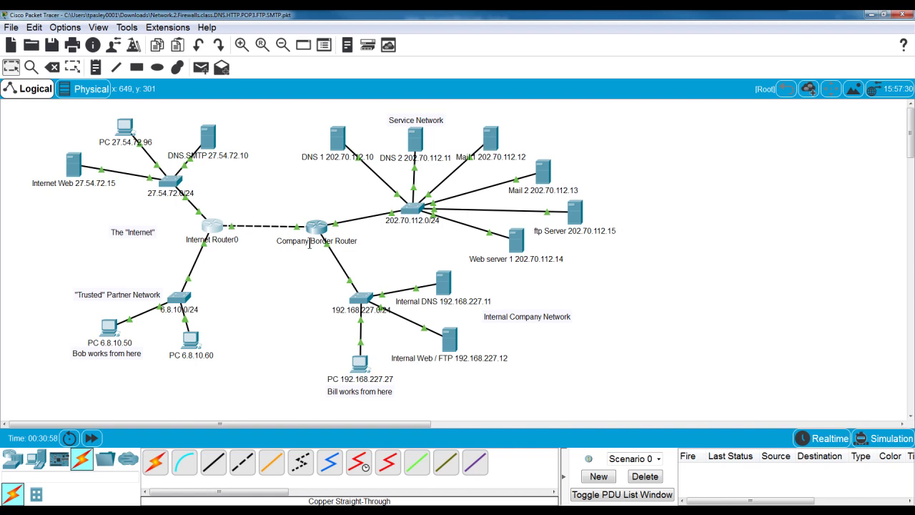
- Open the Company Border Router's command line and enter privileged mode with enable
{"action": "mouse_move", "coordinate": [310, 242]}
{"action": "mouse_move", "coordinate": [278, 225]}
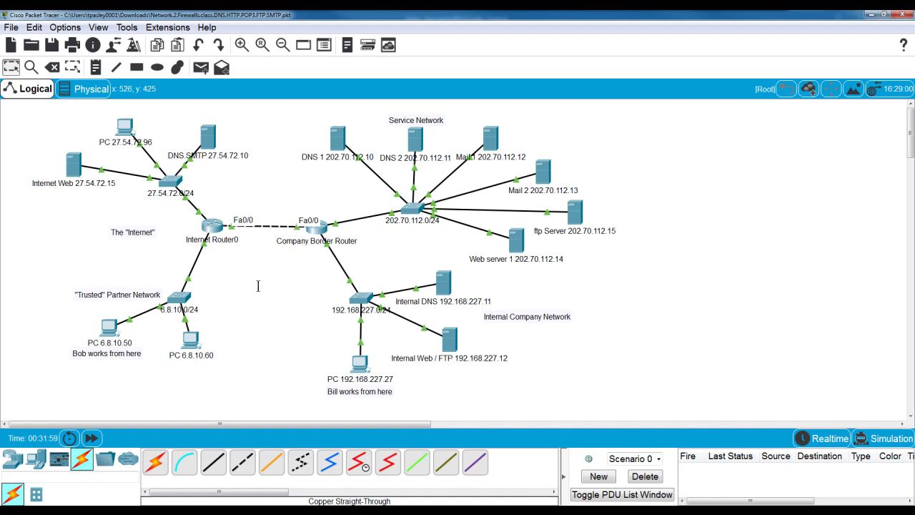
{"action": "left_click", "coordinate": [319, 229]}
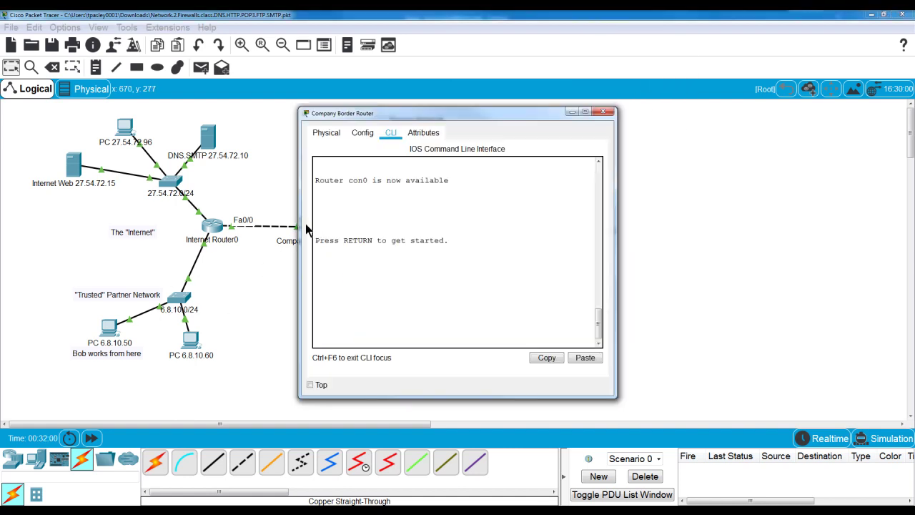
{"action": "mouse_move", "coordinate": [535, 108]}
{"action": "left_mouse_down"}
{"action": "mouse_move", "coordinate": [536, 72]}
{"action": "mouse_move", "coordinate": [536, 112]}
{"action": "left_mouse_up"}
{"action": "left_click_drag", "start_coordinate": [475, 121], "coordinate": [574, 98]}
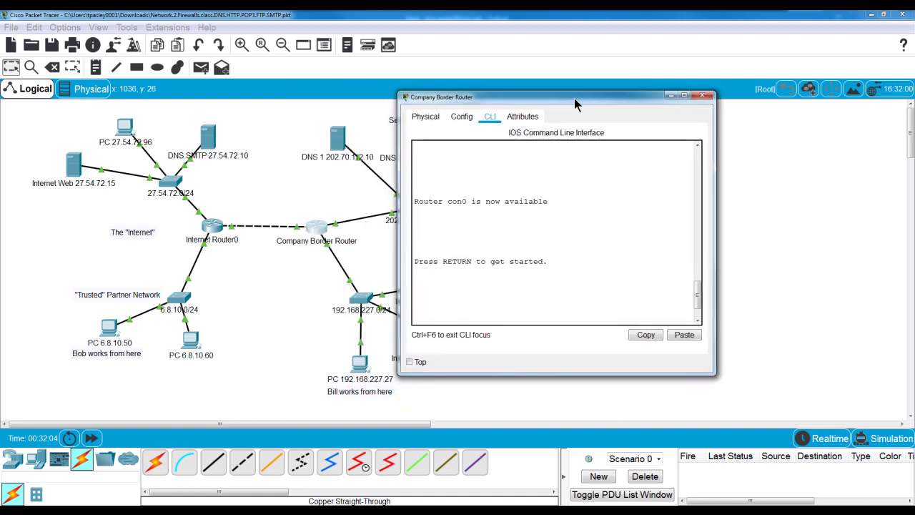
{"action": "left_click", "coordinate": [438, 120]}
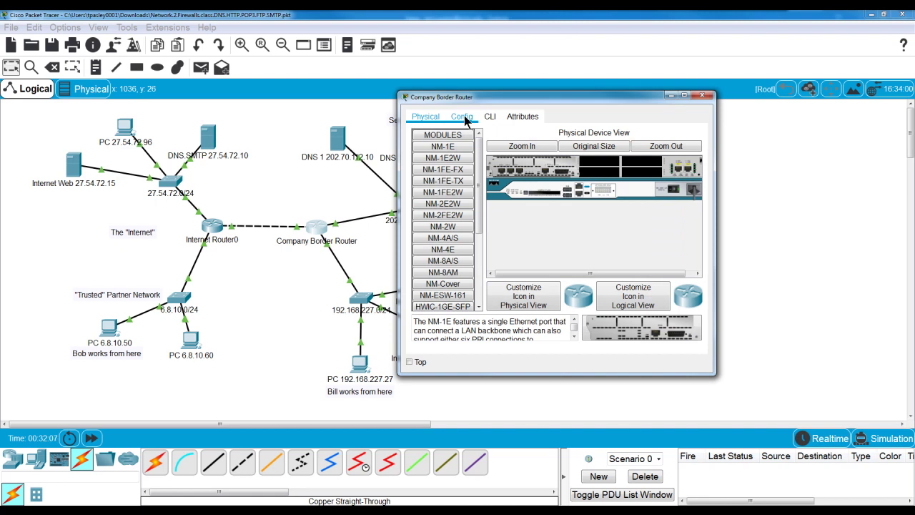
{"action": "left_click", "coordinate": [463, 117]}
{"action": "left_click", "coordinate": [489, 117]}
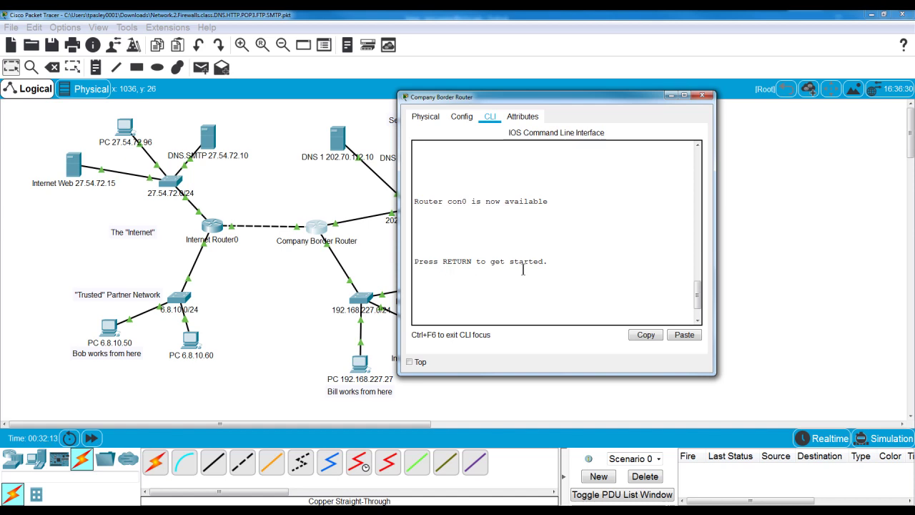
{"action": "key", "text": "Return"}
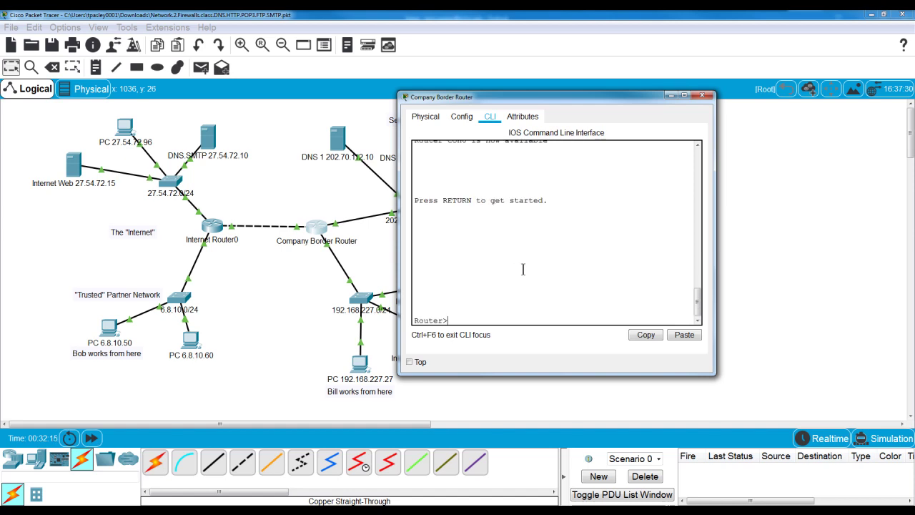
{"action": "type", "text": "enable"}
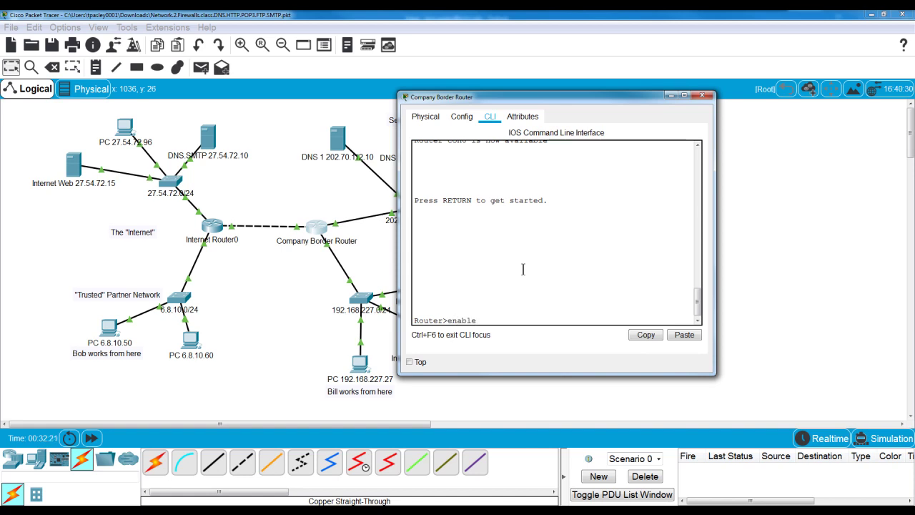
{"action": "key", "text": "Return"}
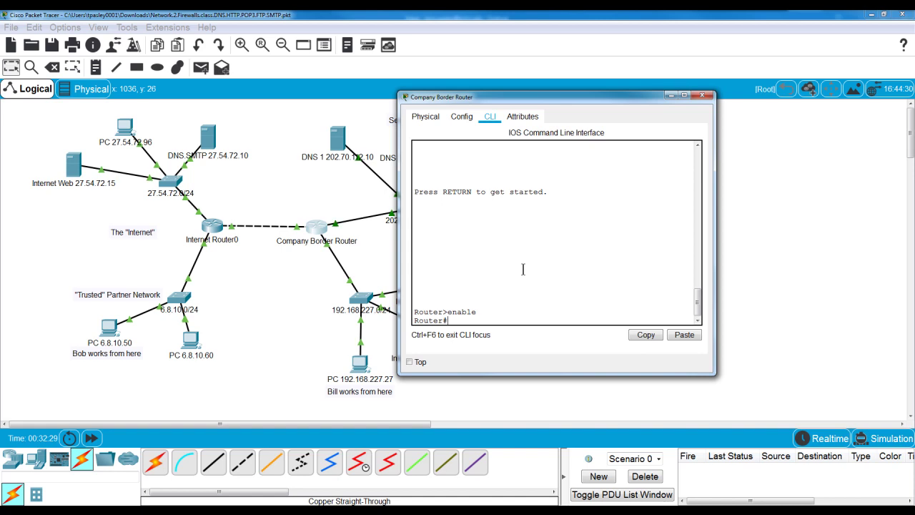
{"action": "double_click", "coordinate": [445, 312]}
{"action": "double_click", "coordinate": [445, 321]}
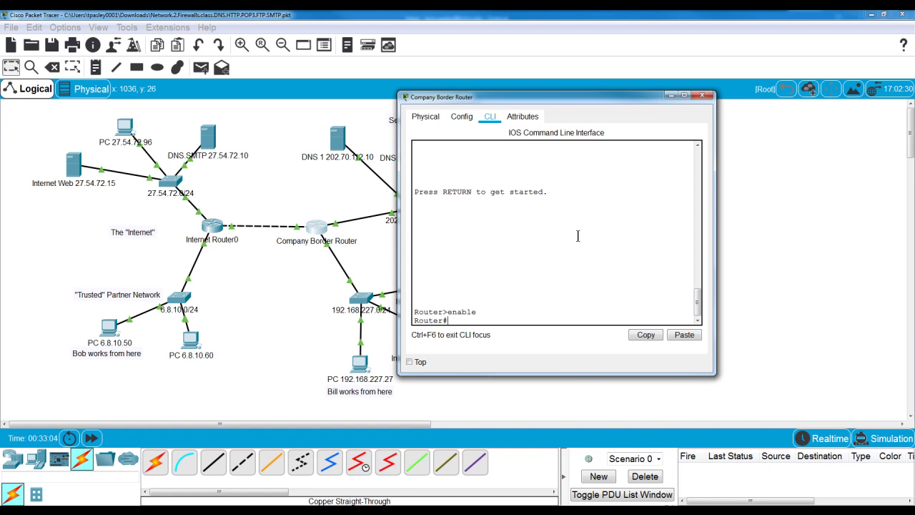
- Show the Company Border Router's running configuration with sh run and page through its interfaces and static routes to the end
{"action": "type", "text": "sh run"}
{"action": "key", "text": "Return"}
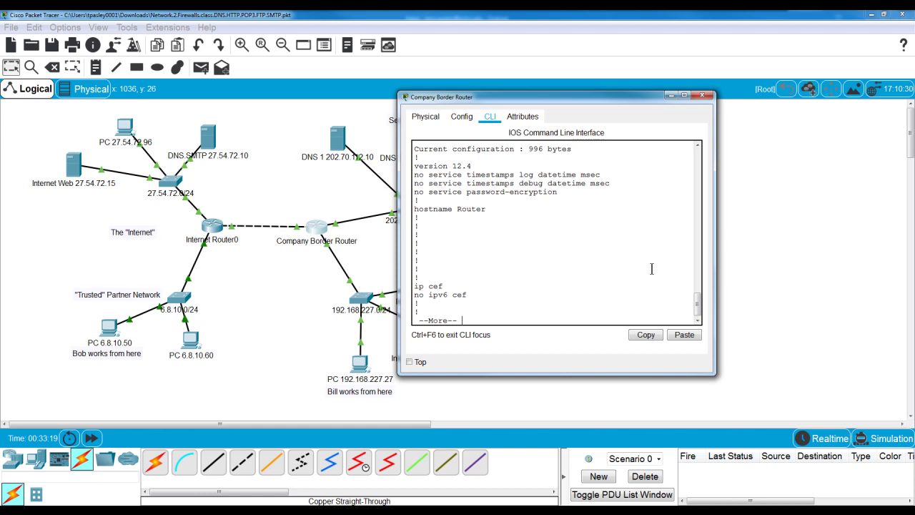
{"action": "key", "text": "space"}
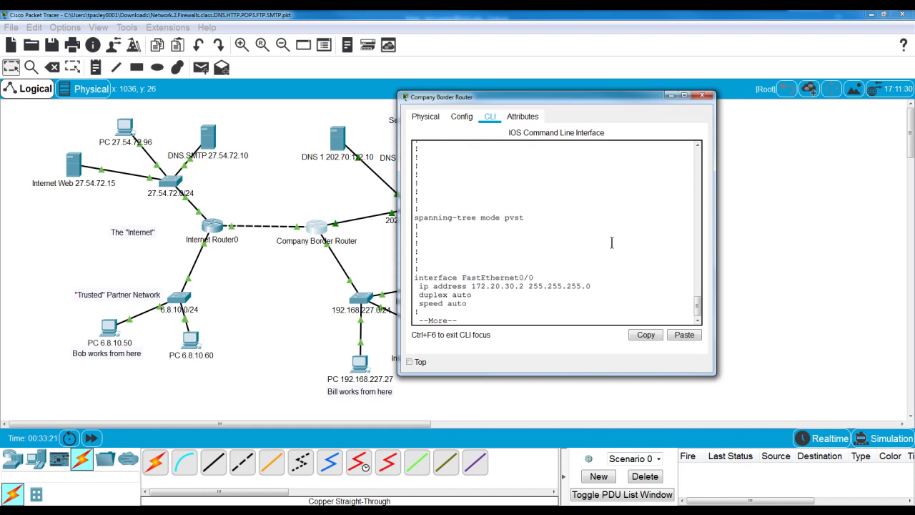
{"action": "key", "text": "space"}
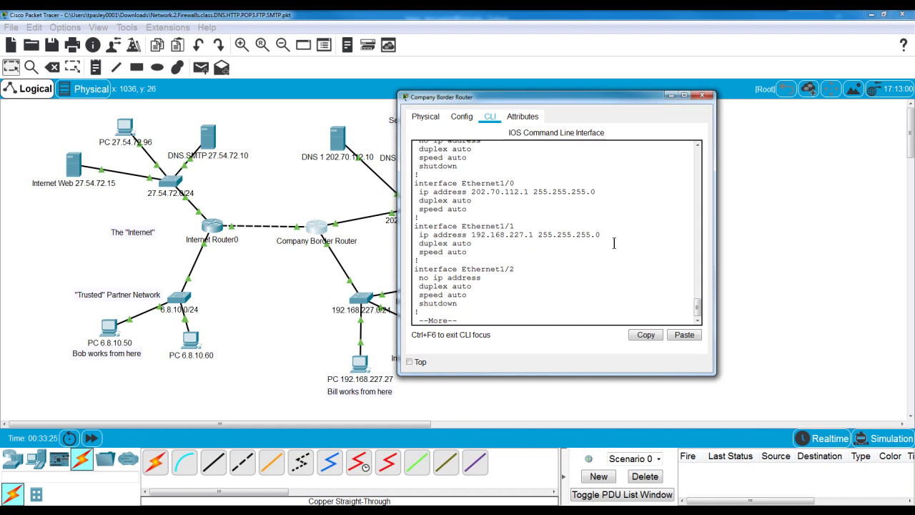
{"action": "key", "text": "Return"}
{"action": "key", "text": "Return"}
{"action": "key", "text": "Return"}
{"action": "key", "text": "Return"}
{"action": "key", "text": "Return"}
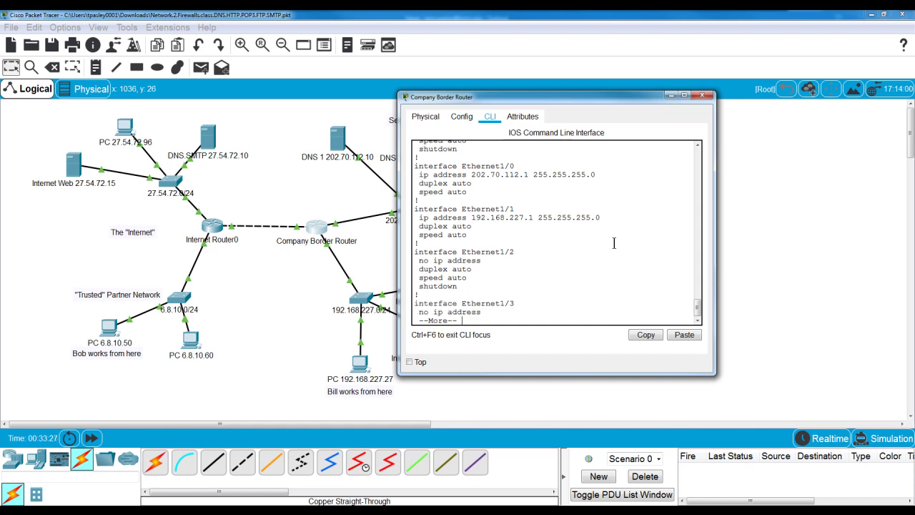
{"action": "key", "text": "Return"}
{"action": "key", "text": "Return"}
{"action": "key", "text": "Return"}
{"action": "key", "text": "Return"}
{"action": "key", "text": "Return"}
{"action": "key", "text": "Return"}
{"action": "key", "text": "Return"}
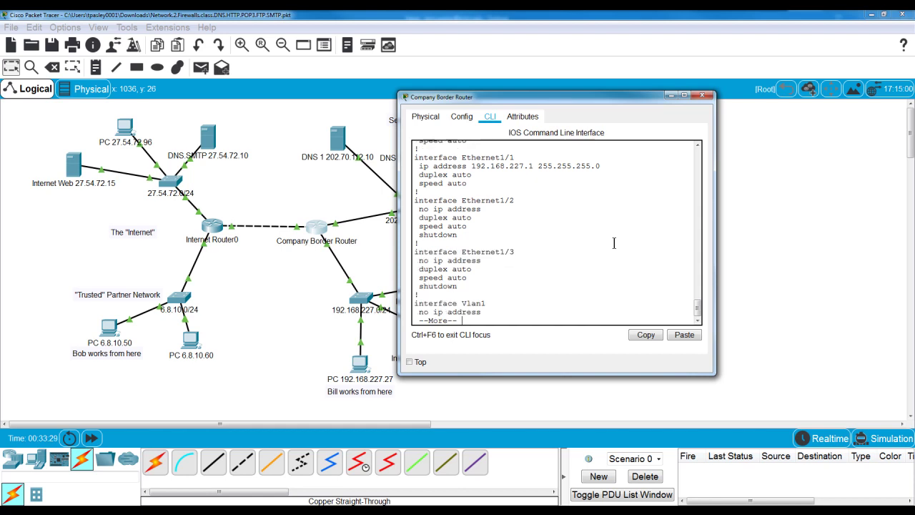
{"action": "key", "text": "Return"}
{"action": "key", "text": "Return"}
{"action": "key", "text": "Return"}
{"action": "key", "text": "Return"}
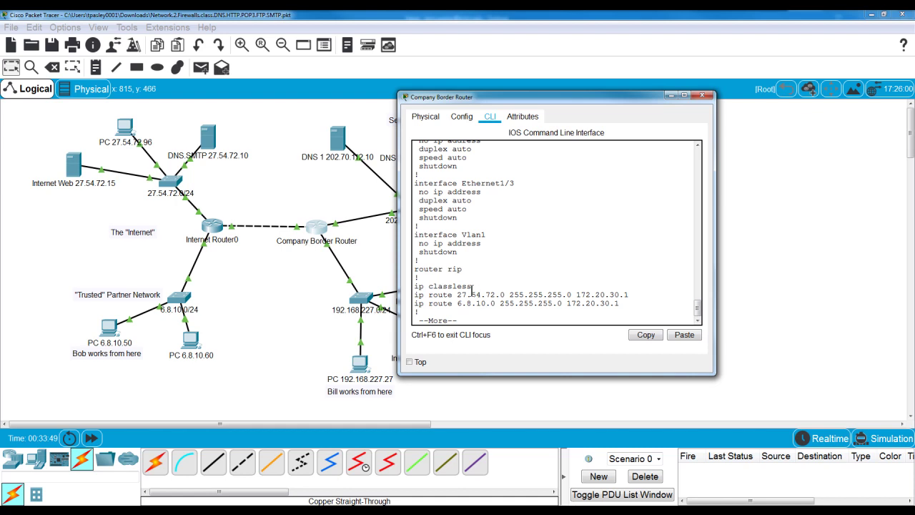
{"action": "key", "text": "space"}
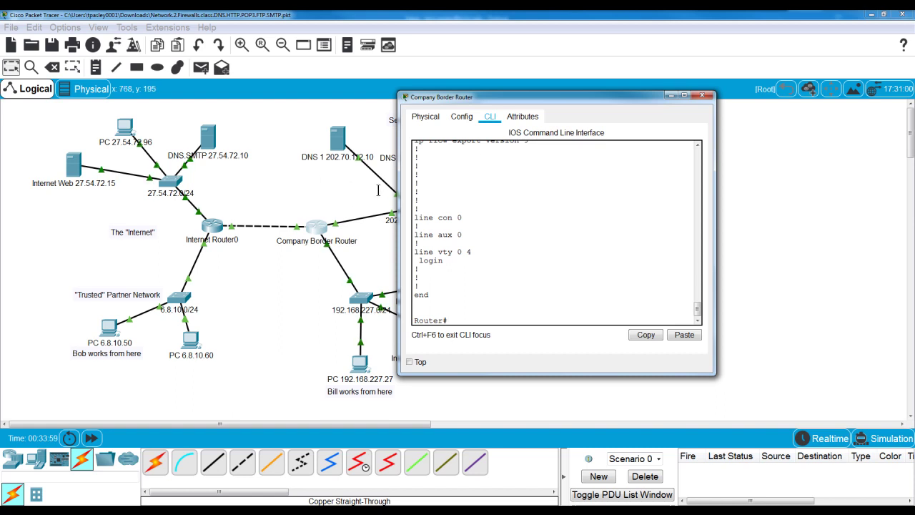
- Enter global configuration mode with configure terminal and exit back to privileged mode
{"action": "left_click_drag", "start_coordinate": [555, 98], "coordinate": [590, 88]}
{"action": "type", "text": "con"}
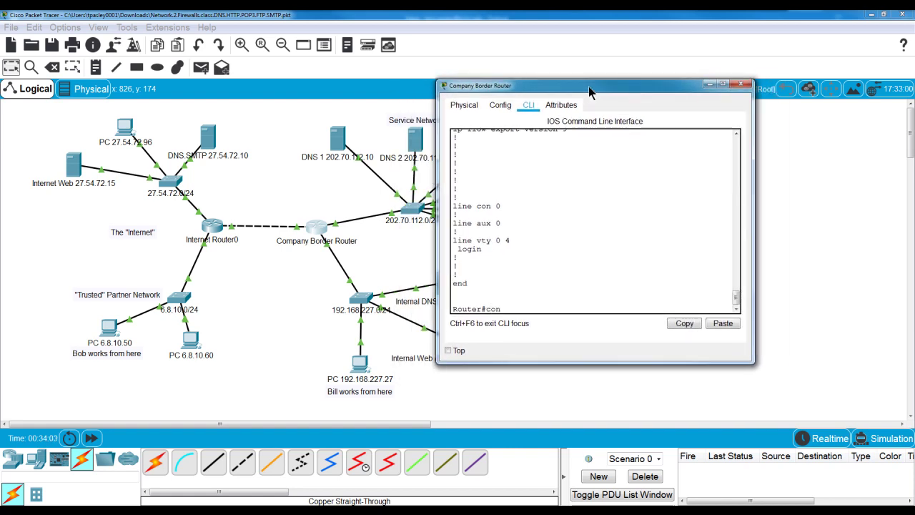
{"action": "type", "text": "figure terminal"}
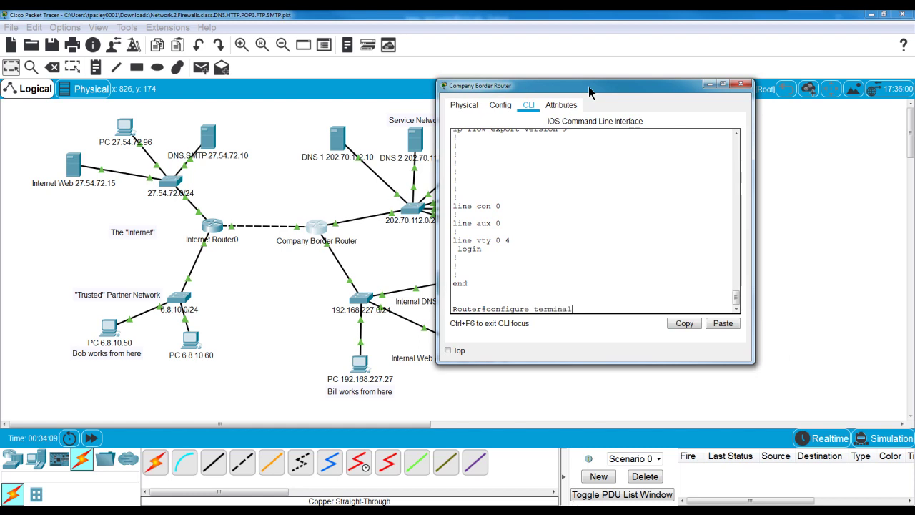
{"action": "key", "text": "Return"}
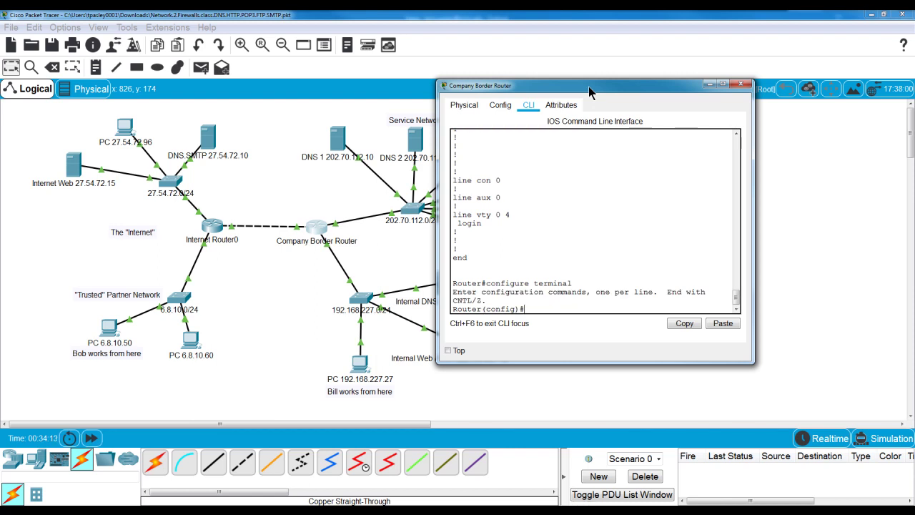
{"action": "type", "text": "exit"}
{"action": "key", "text": "Return"}
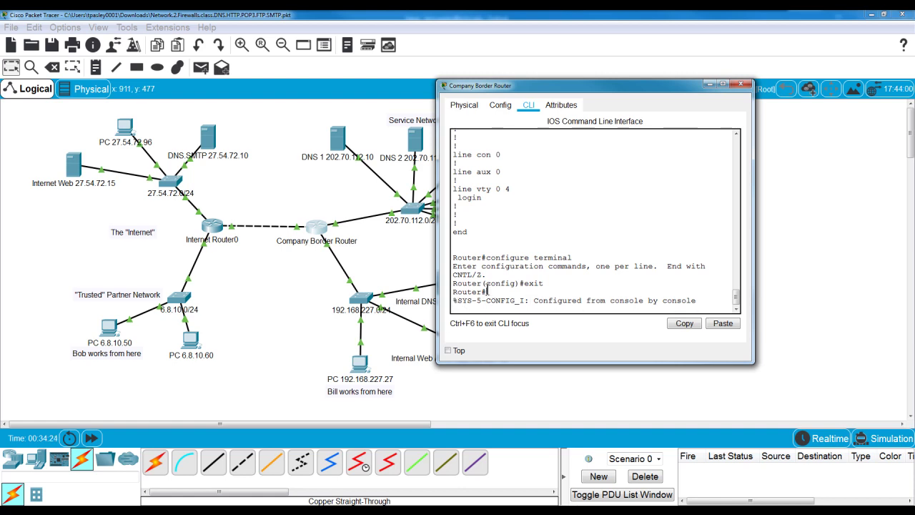
- Enter global configuration mode with conf t and select interface fa0/0 for configuration
{"action": "left_click_drag", "start_coordinate": [487, 292], "coordinate": [452, 292]}
{"action": "type", "text": "conf t"}
{"action": "key", "text": "Return"}
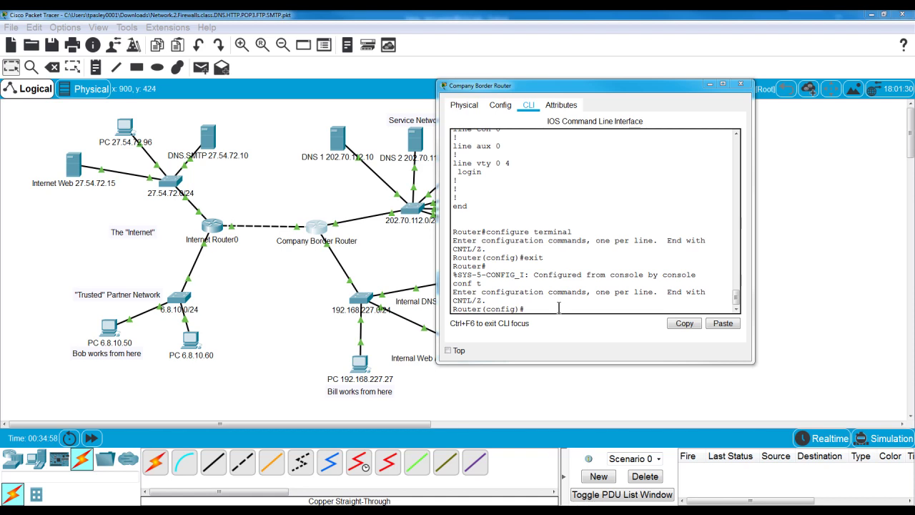
{"action": "left_click", "coordinate": [535, 307]}
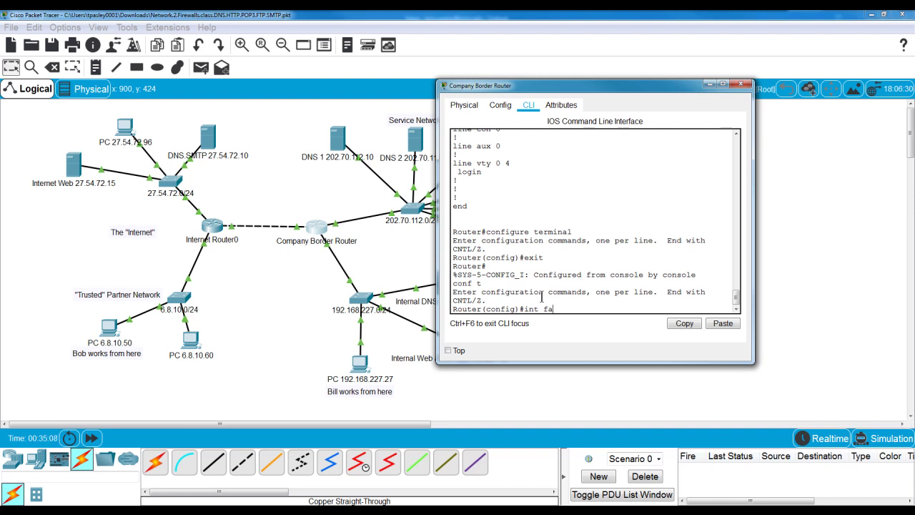
{"action": "type", "text": "0/0"}
{"action": "key", "text": "Return"}
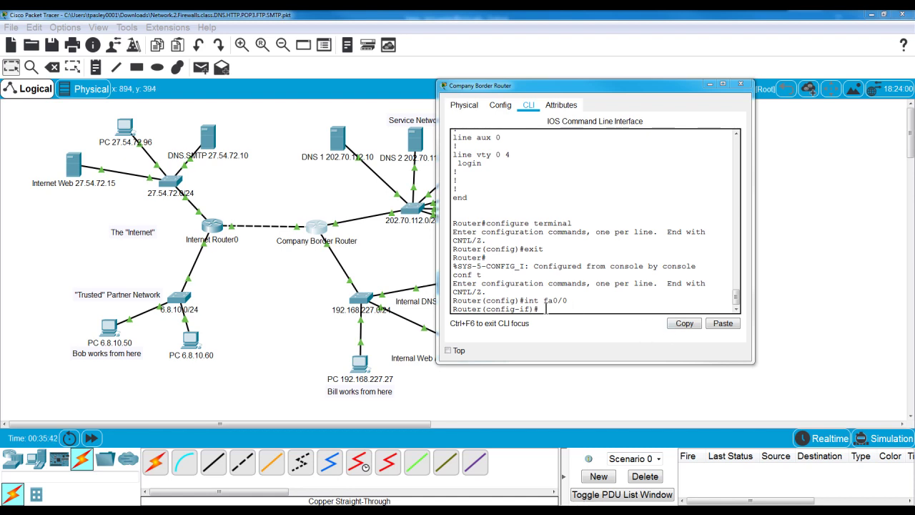
- Apply access list 101 to the fa0/0 interface in the inbound direction with ip access-group 101 in
{"action": "left_click", "coordinate": [543, 309]}
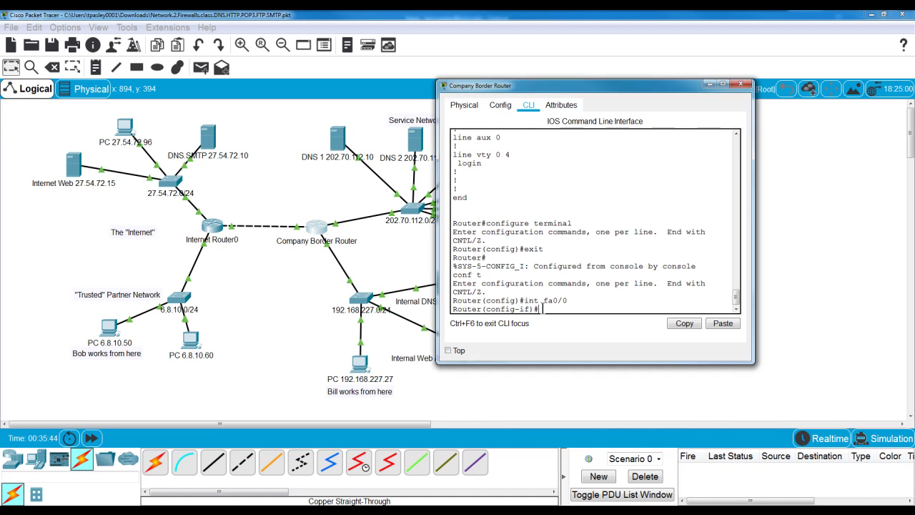
{"action": "right_click", "coordinate": [545, 307]}
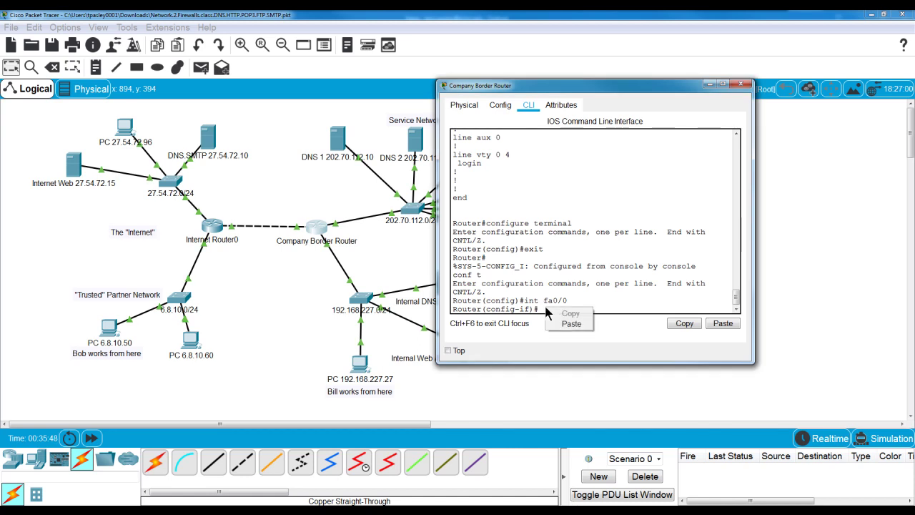
{"action": "left_click", "coordinate": [575, 325]}
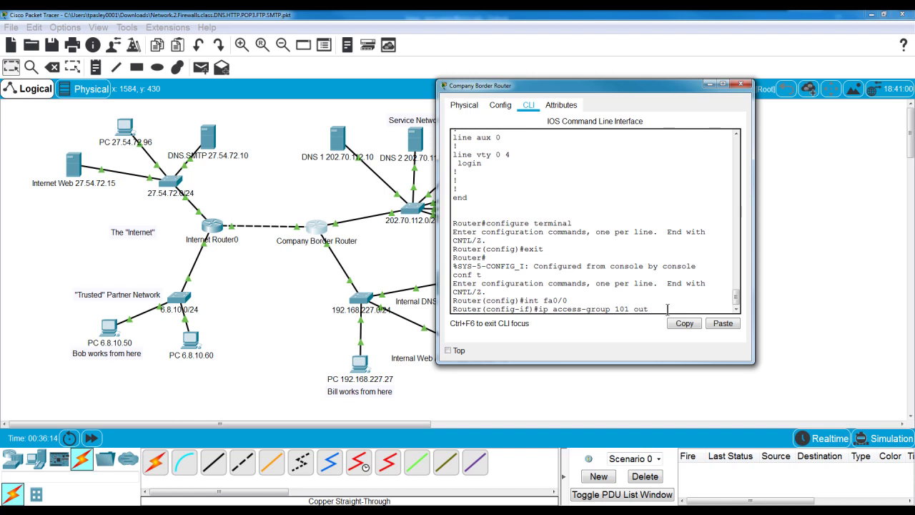
{"action": "key", "text": "BackSpace"}
{"action": "key", "text": "BackSpace"}
{"action": "key", "text": "BackSpace"}
{"action": "key", "text": "Return"}
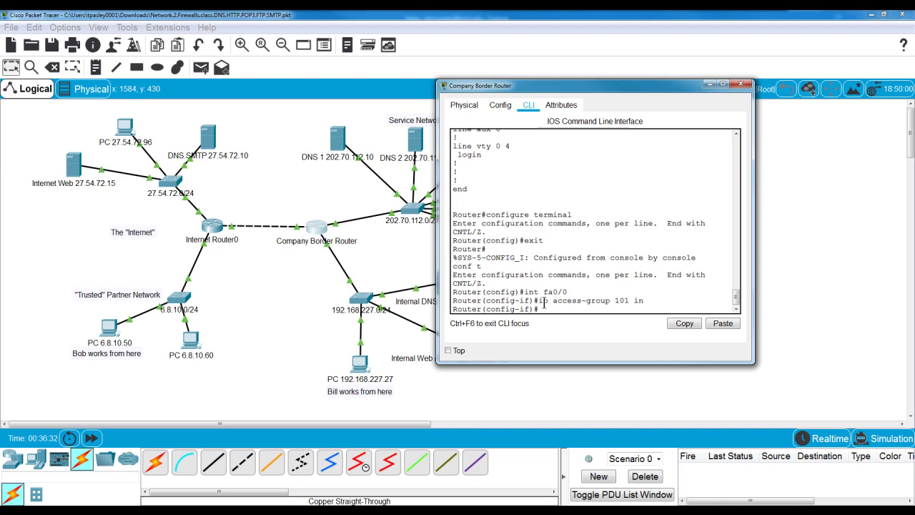
- Leave interface configuration and add the rule access-list 101 permit udp host 6.8.10.50 host 202.70.112.10 eq domain
{"action": "type", "text": "exit"}
{"action": "key", "text": "Return"}
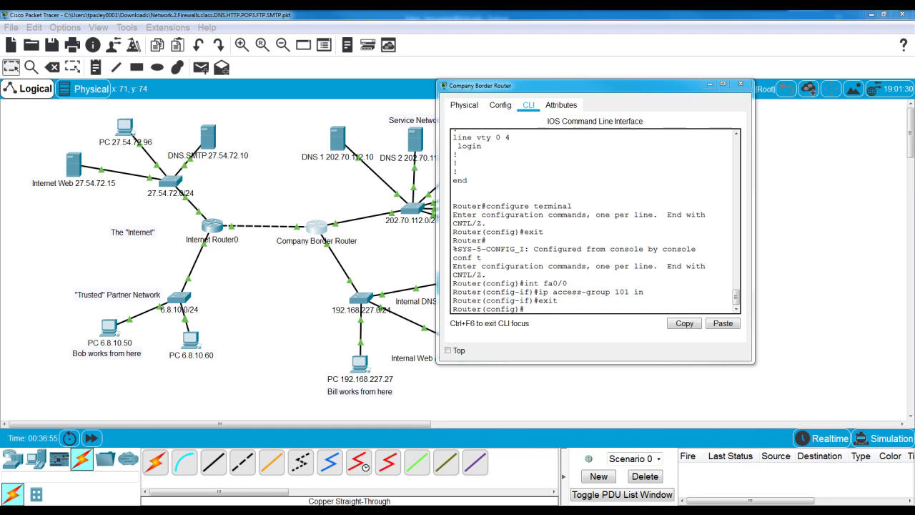
{"action": "left_click", "coordinate": [535, 306]}
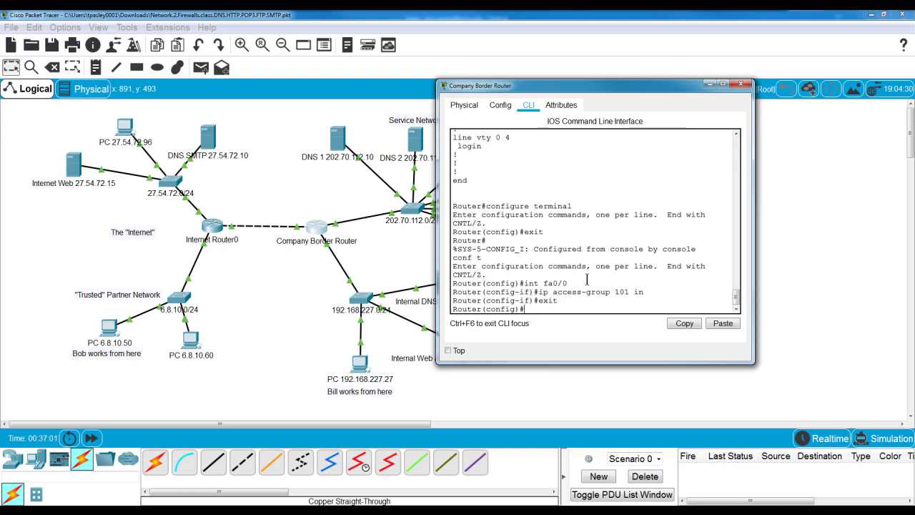
{"action": "right_click", "coordinate": [550, 308]}
{"action": "left_click", "coordinate": [574, 322]}
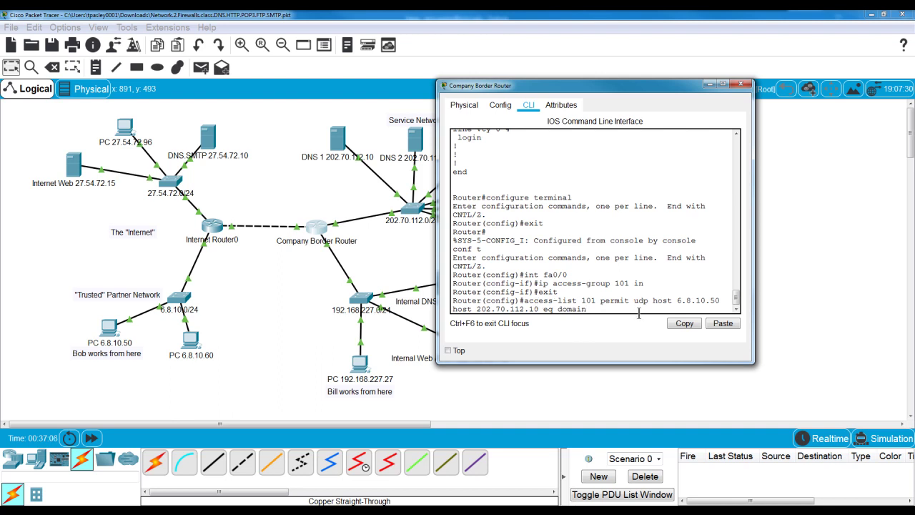
{"action": "key", "text": "Return"}
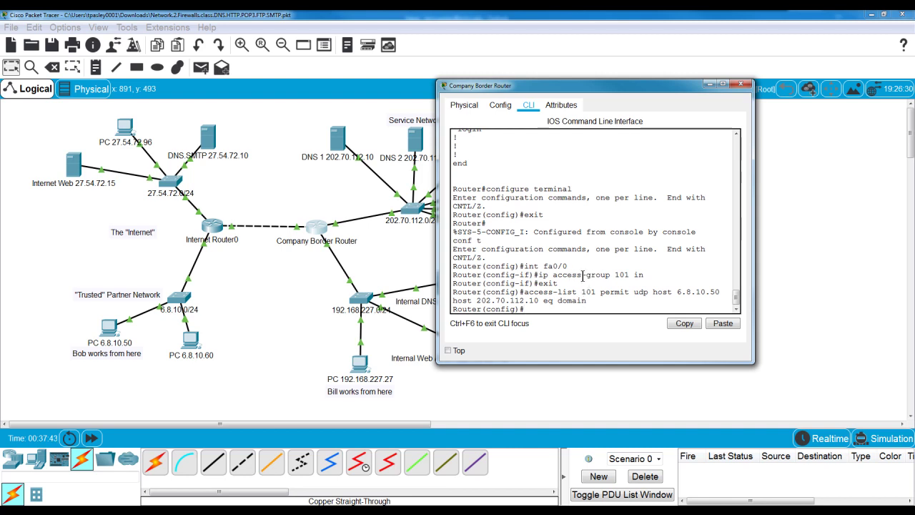
- Minimize the Company Border Router's window and replace PC 6.8.10.50's command prompt with its web browser, keeping the network diagram visible
{"action": "left_click_drag", "start_coordinate": [562, 86], "coordinate": [621, 76]}
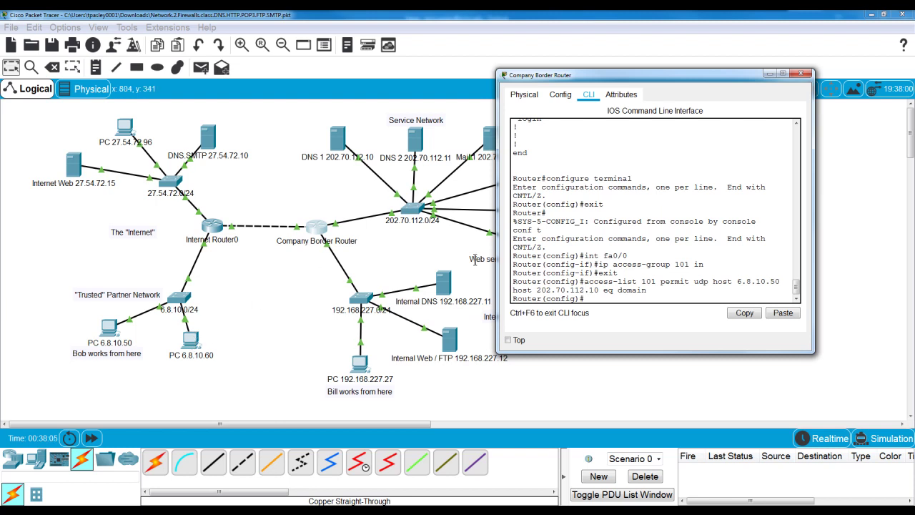
{"action": "left_click", "coordinate": [769, 75]}
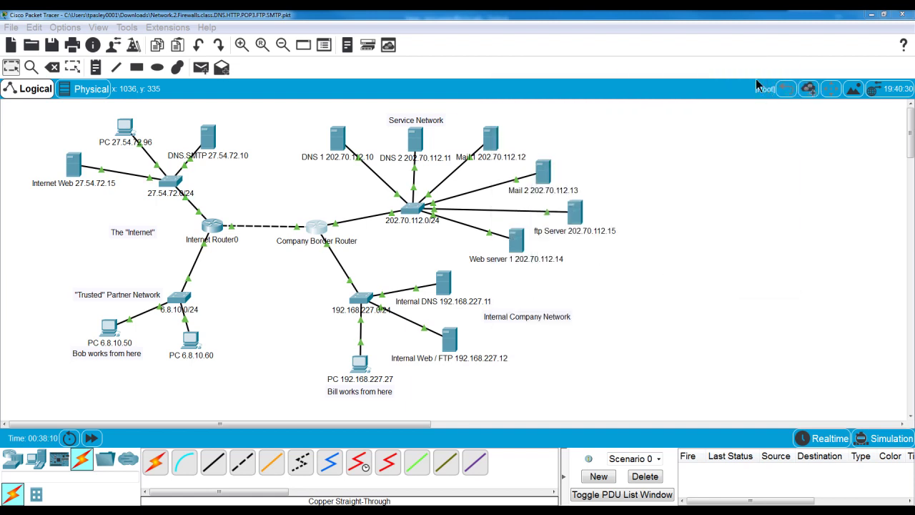
{"action": "left_click", "coordinate": [108, 327]}
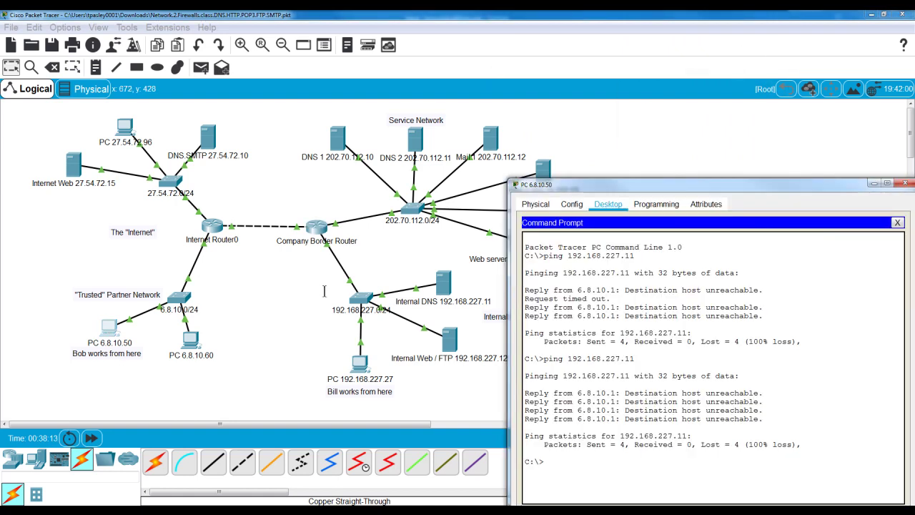
{"action": "left_click_drag", "start_coordinate": [718, 187], "coordinate": [623, 123]}
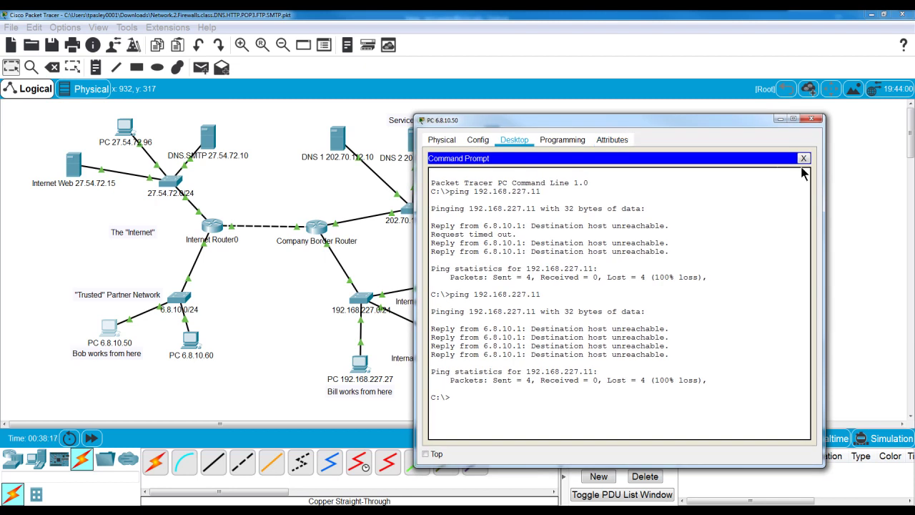
{"action": "left_click", "coordinate": [804, 158]}
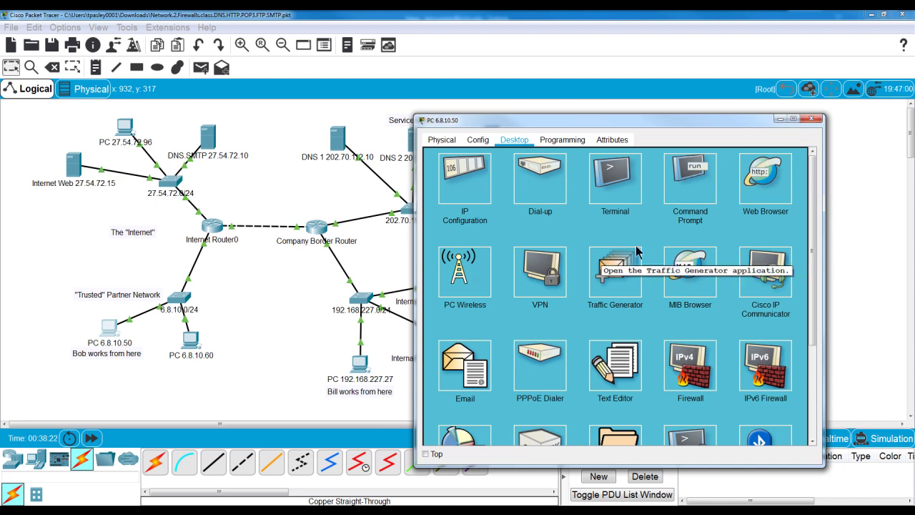
{"action": "left_click", "coordinate": [766, 175]}
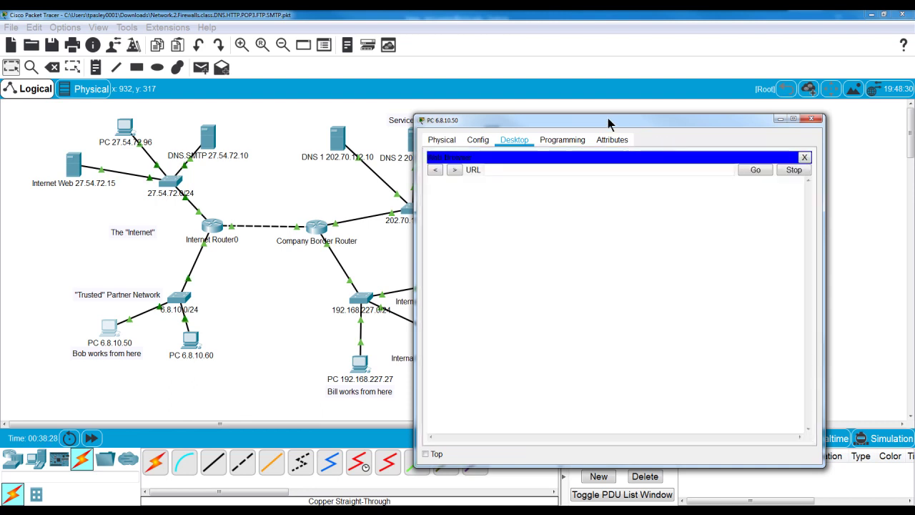
{"action": "left_click_drag", "start_coordinate": [608, 118], "coordinate": [455, 278]}
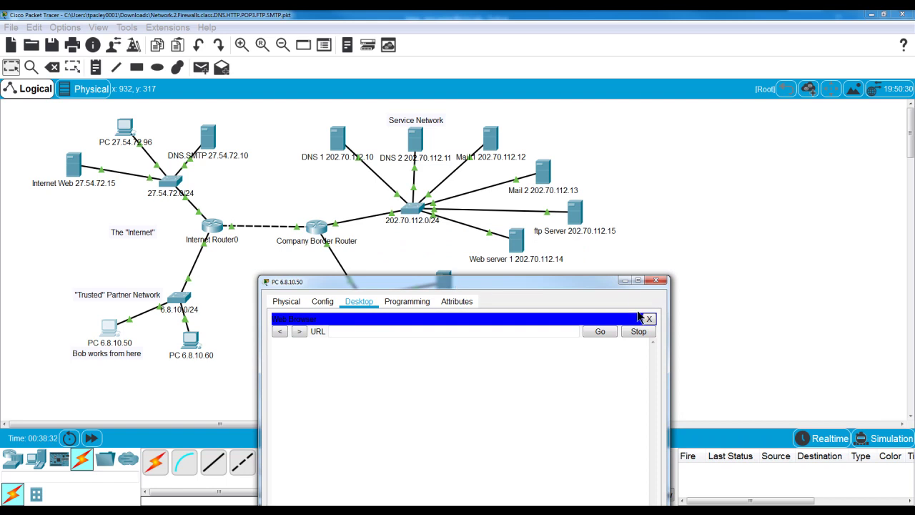
{"action": "left_click", "coordinate": [884, 442]}
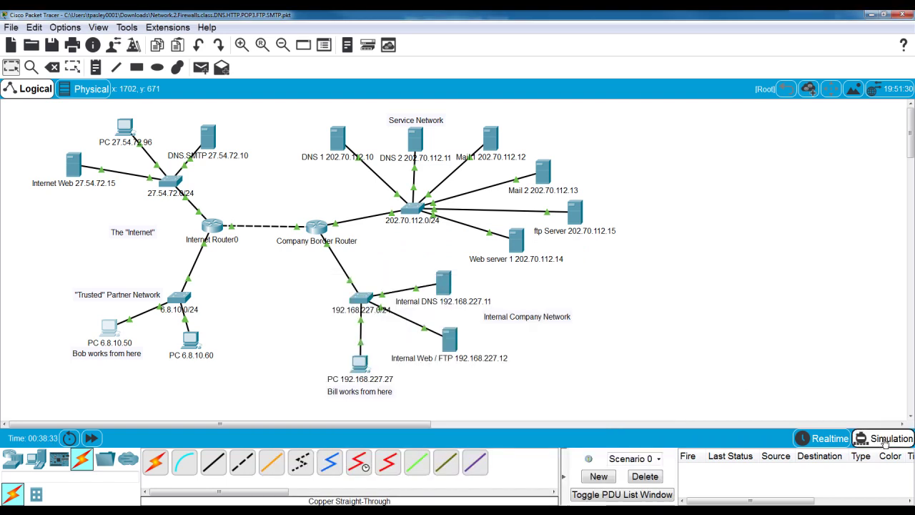
{"action": "left_click", "coordinate": [118, 328]}
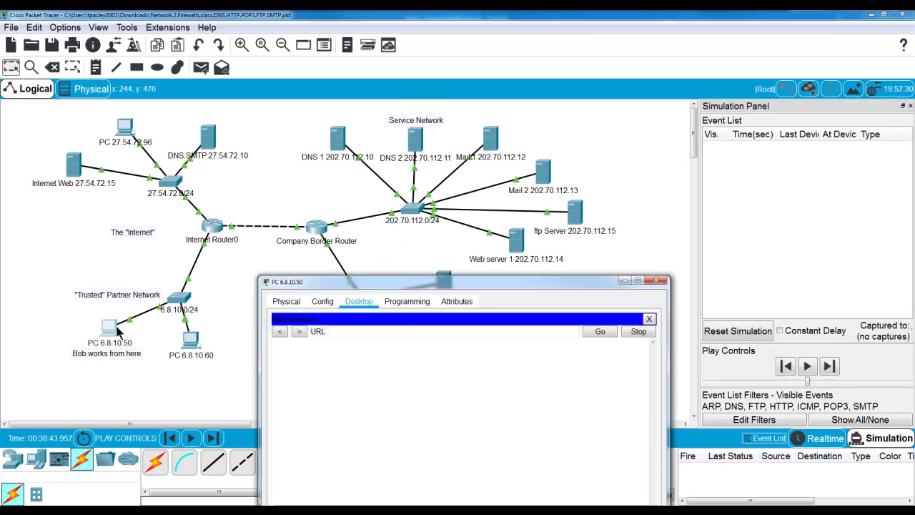
{"action": "left_click", "coordinate": [348, 329]}
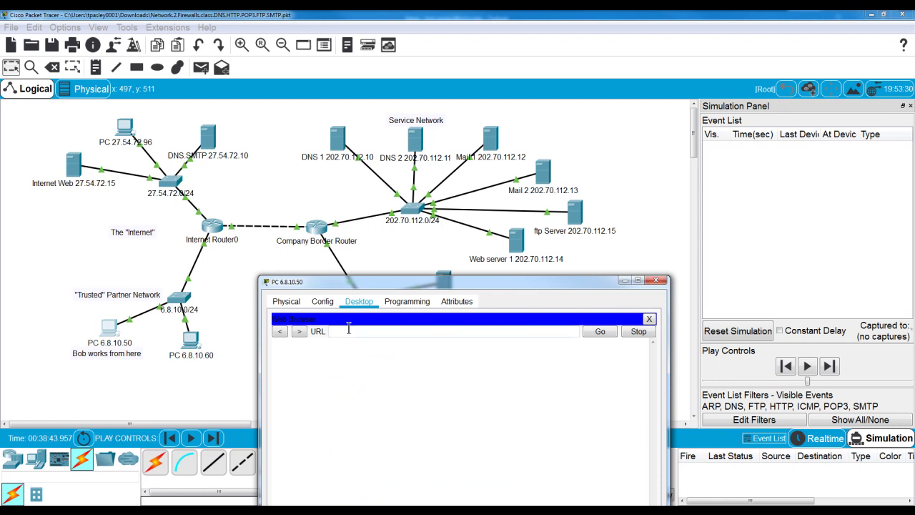
{"action": "type", "text": "www.mycompany.com"}
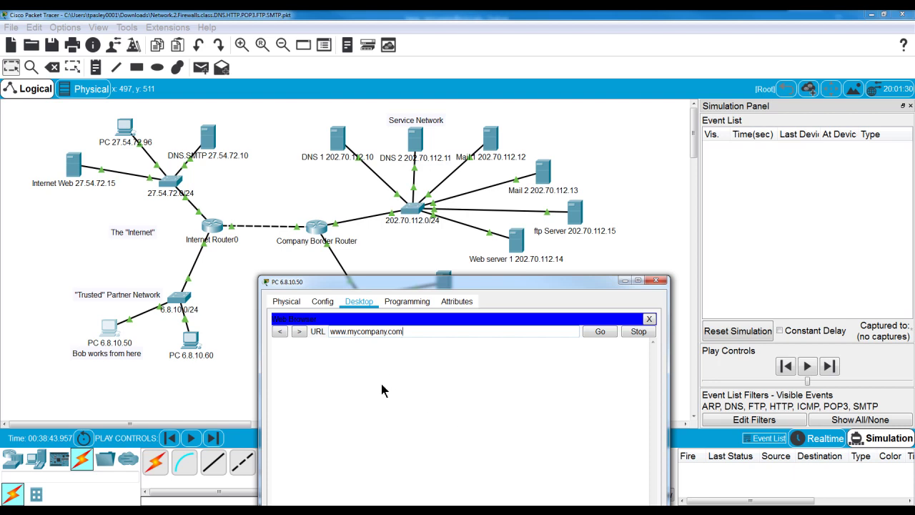
{"action": "left_click_drag", "start_coordinate": [429, 281], "coordinate": [397, 327]}
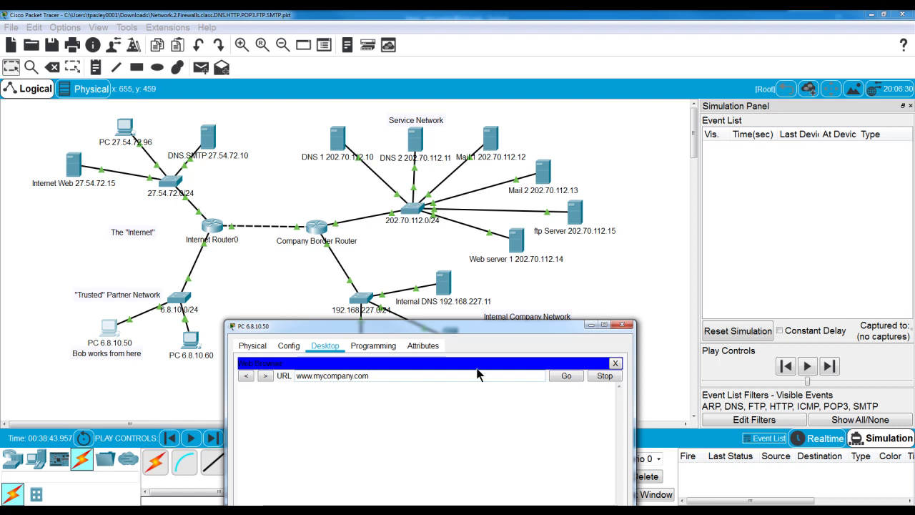
{"action": "left_click", "coordinate": [569, 379]}
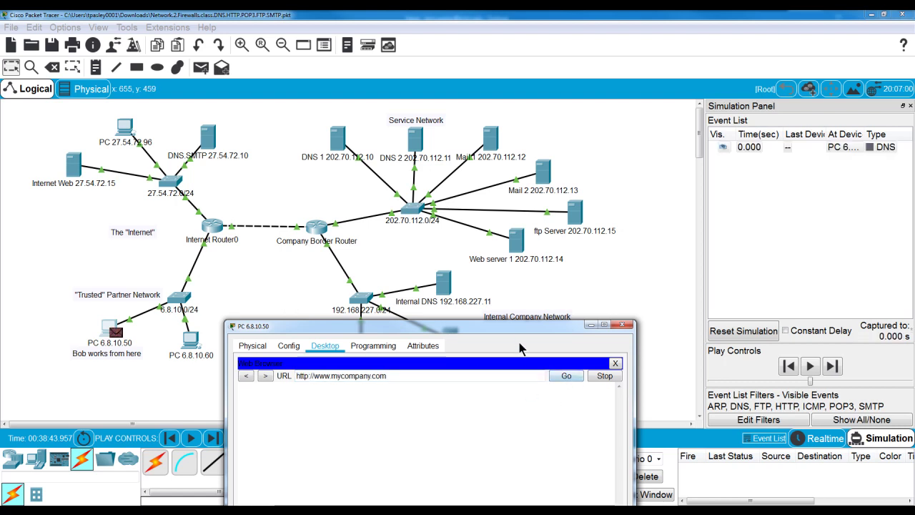
- Play the simulation in stages to follow the request's DNS and ARP traffic, pausing with the ICMP packet at the 6.8.10.0/24 switch
{"action": "left_click_drag", "start_coordinate": [514, 332], "coordinate": [372, 383]}
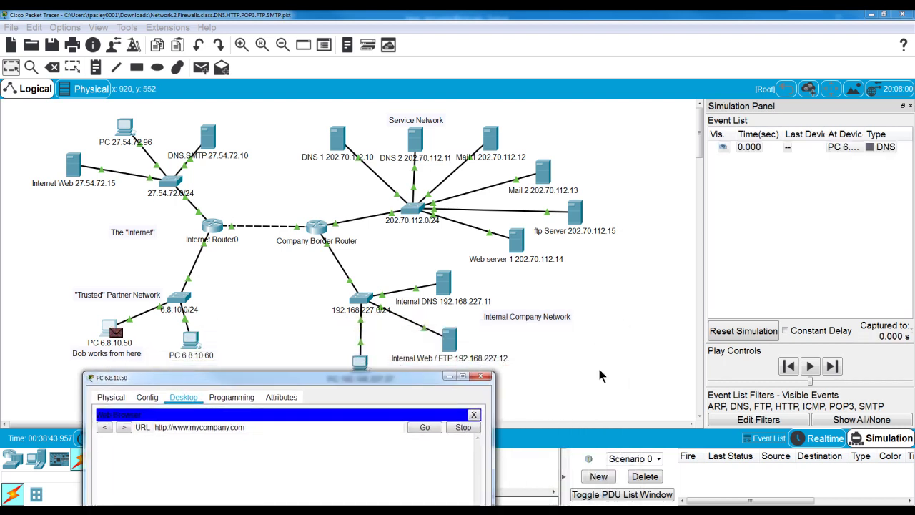
{"action": "left_click", "coordinate": [808, 367]}
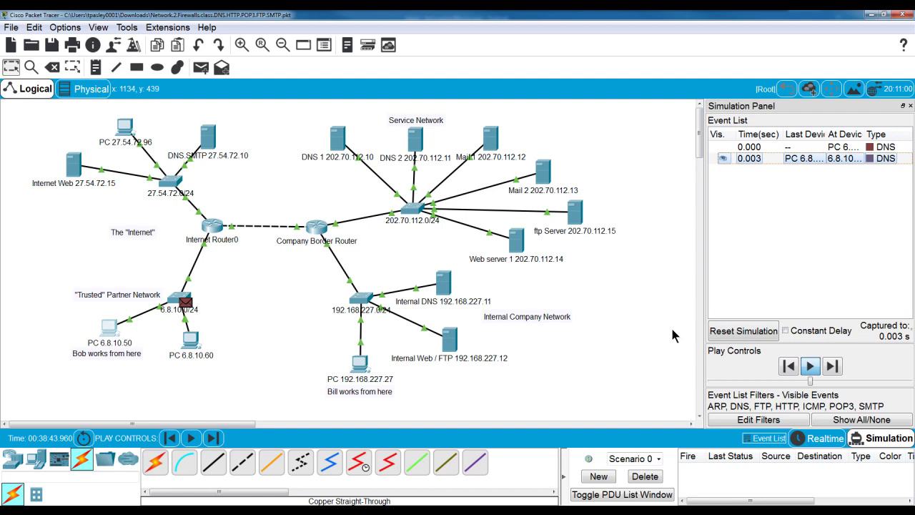
{"action": "left_click", "coordinate": [809, 366]}
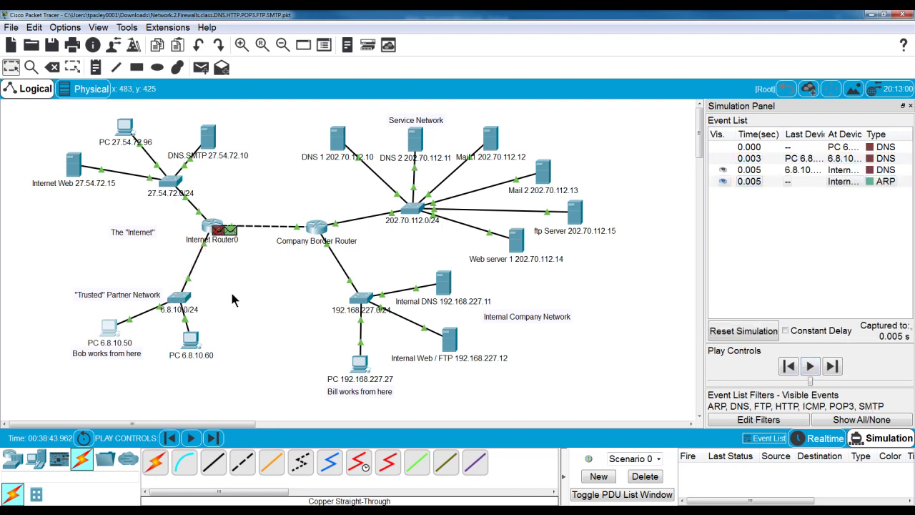
{"action": "left_click", "coordinate": [812, 366]}
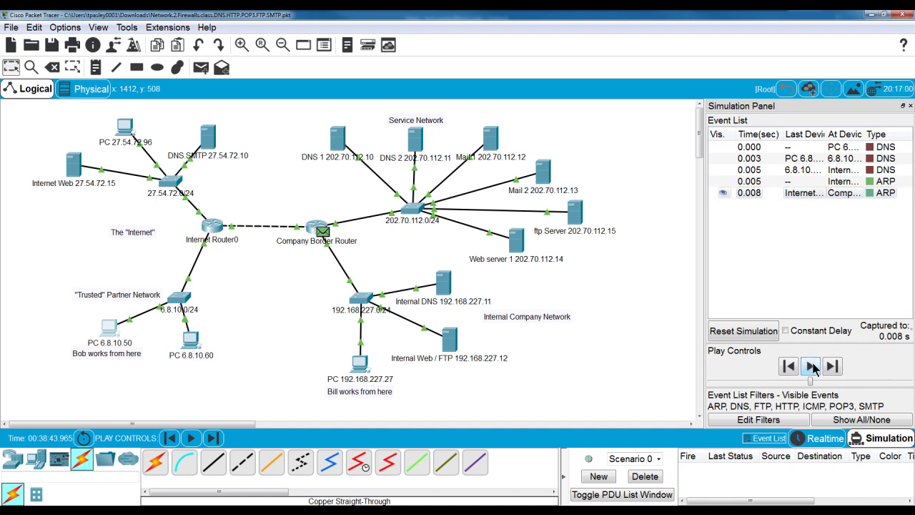
{"action": "left_click", "coordinate": [811, 366]}
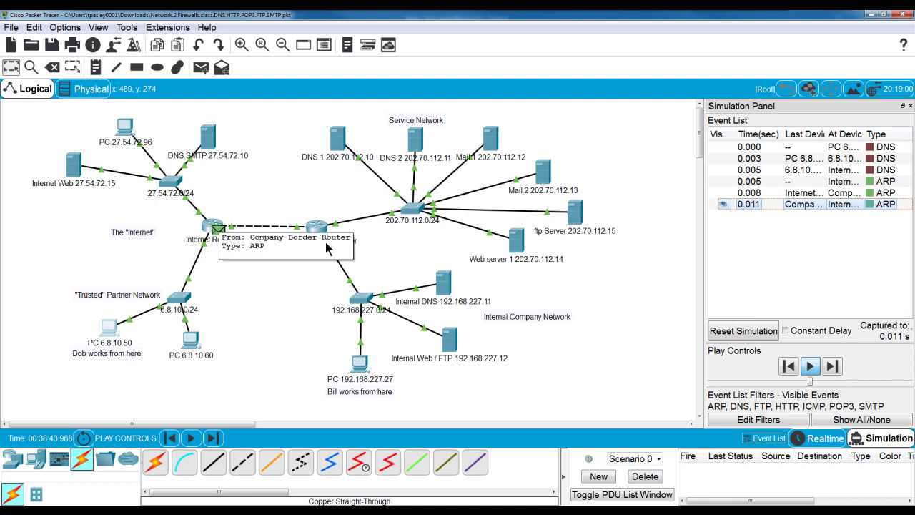
{"action": "left_click", "coordinate": [810, 367]}
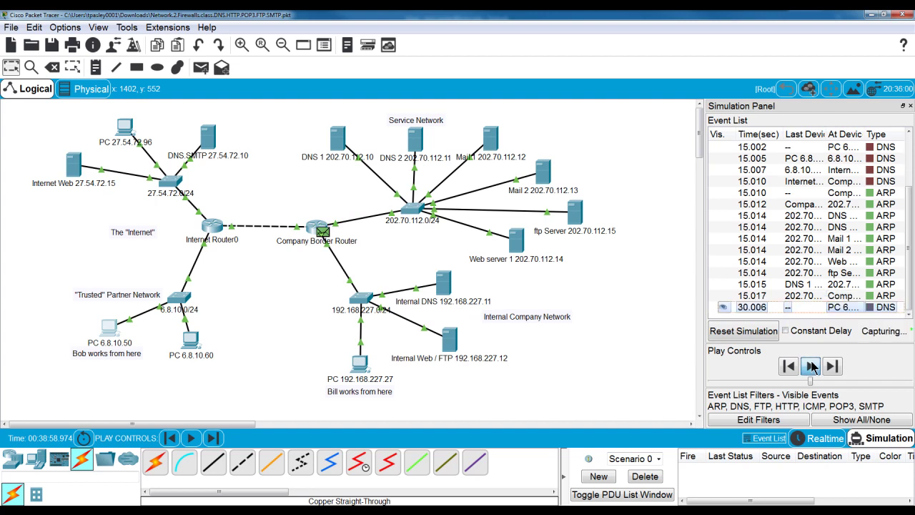
{"action": "left_click", "coordinate": [811, 366]}
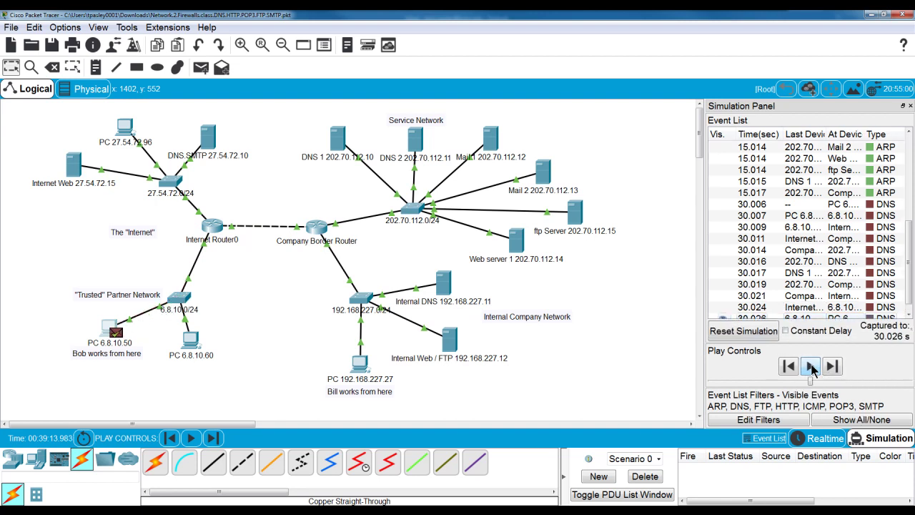
{"action": "left_click", "coordinate": [811, 366]}
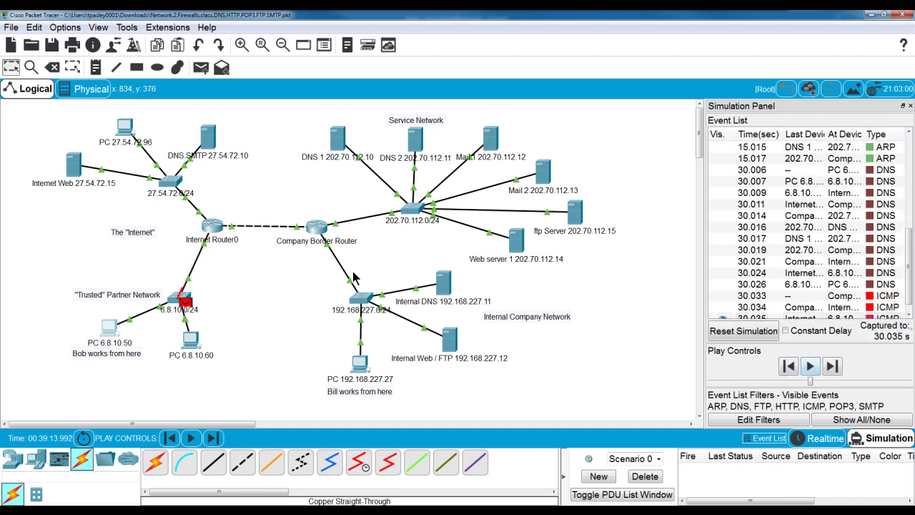
- Examine the inbound PDU details of the ICMP packet at the 6.8.10.0/24 switch, including its ICMP, embedded IP and TCP headers
{"action": "left_click", "coordinate": [186, 303]}
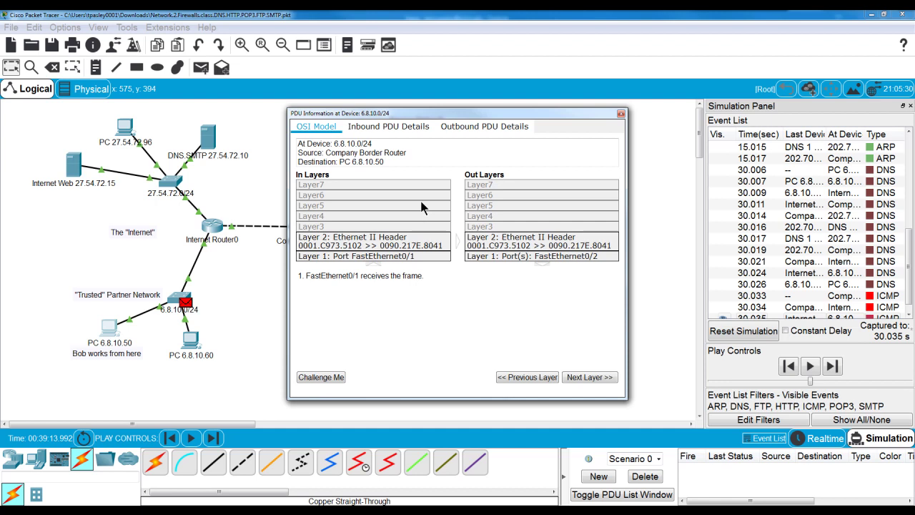
{"action": "left_click", "coordinate": [372, 127]}
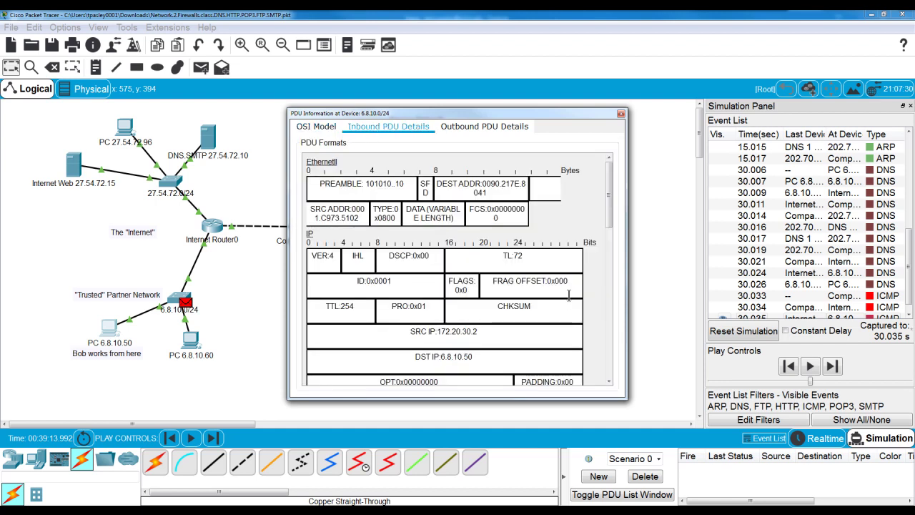
{"action": "scroll", "coordinate": [569, 295], "scroll_direction": "down", "scroll_amount": 1}
{"action": "scroll", "coordinate": [569, 295], "scroll_direction": "down", "scroll_amount": 5}
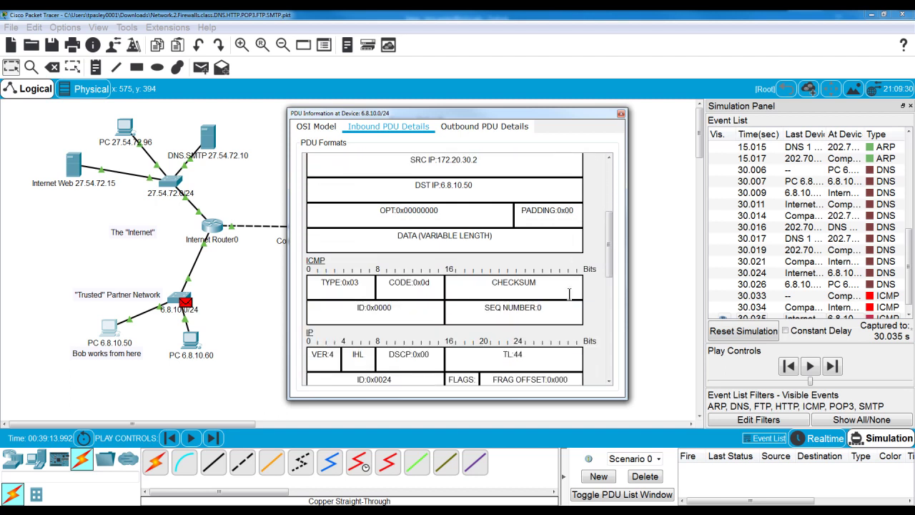
{"action": "scroll", "coordinate": [569, 294], "scroll_direction": "up", "scroll_amount": 5}
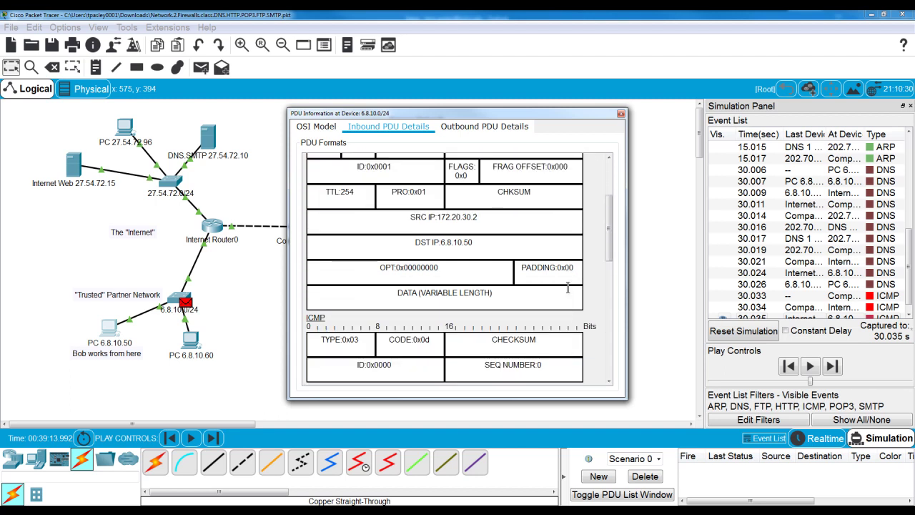
{"action": "scroll", "coordinate": [568, 286], "scroll_direction": "down", "scroll_amount": 10}
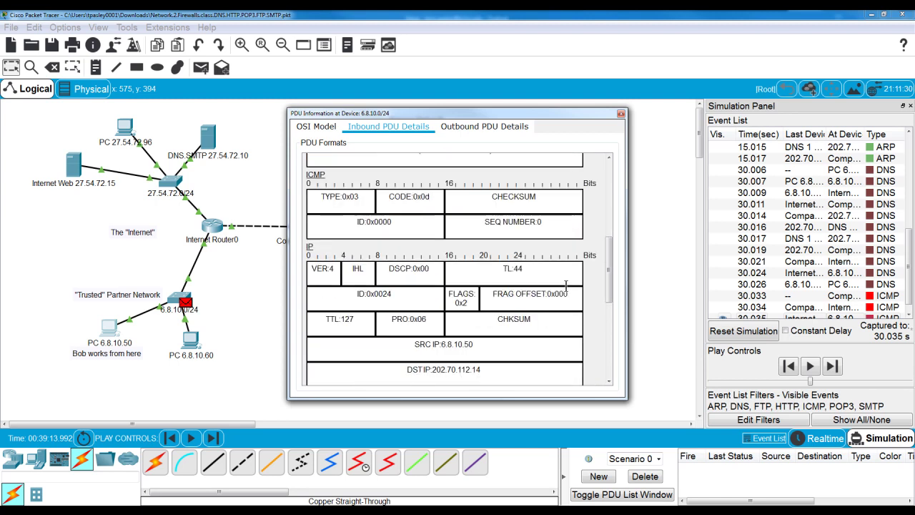
{"action": "scroll", "coordinate": [566, 286], "scroll_direction": "down", "scroll_amount": 2}
{"action": "scroll", "coordinate": [566, 286], "scroll_direction": "down", "scroll_amount": 5}
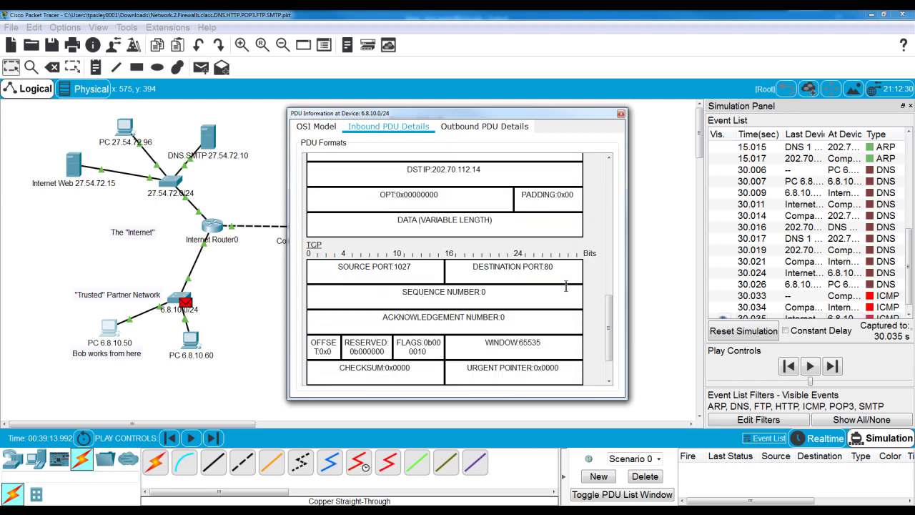
{"action": "scroll", "coordinate": [554, 287], "scroll_direction": "up", "scroll_amount": 7}
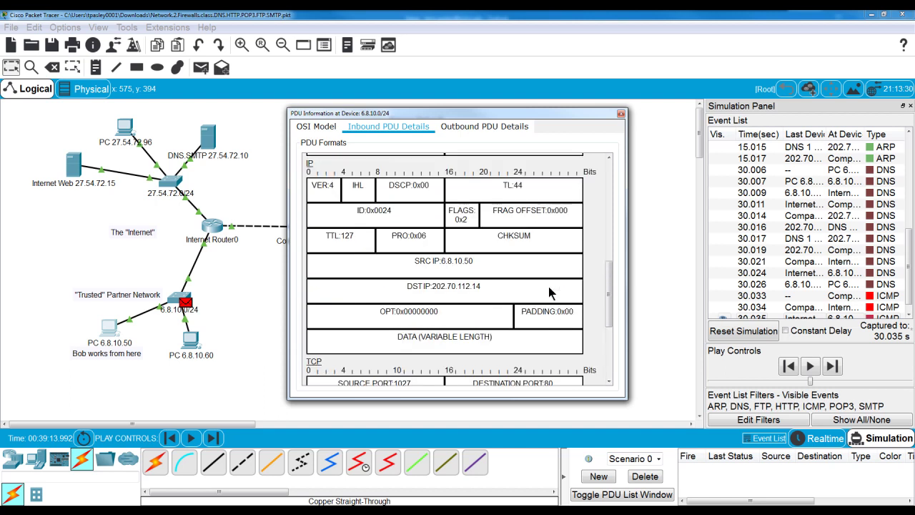
{"action": "scroll", "coordinate": [549, 292], "scroll_direction": "up", "scroll_amount": 2}
{"action": "scroll", "coordinate": [550, 292], "scroll_direction": "up", "scroll_amount": 2}
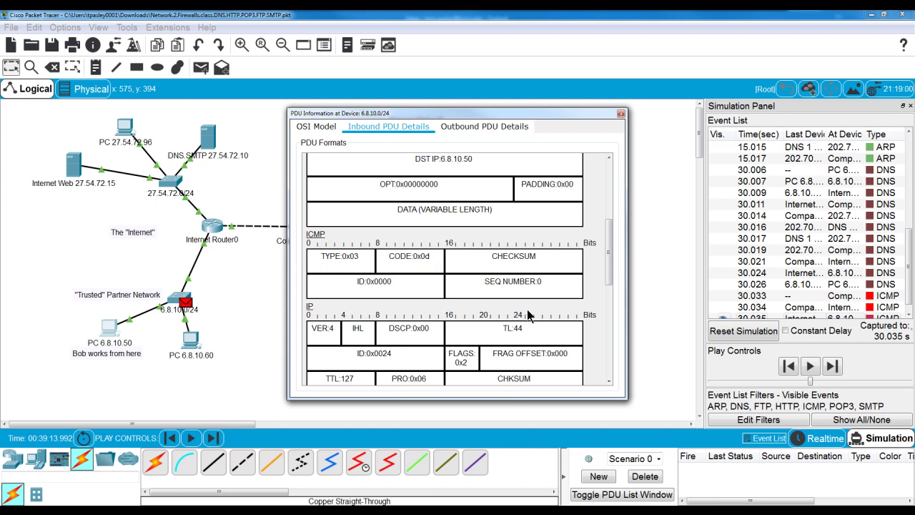
{"action": "scroll", "coordinate": [526, 308], "scroll_direction": "down", "scroll_amount": 1}
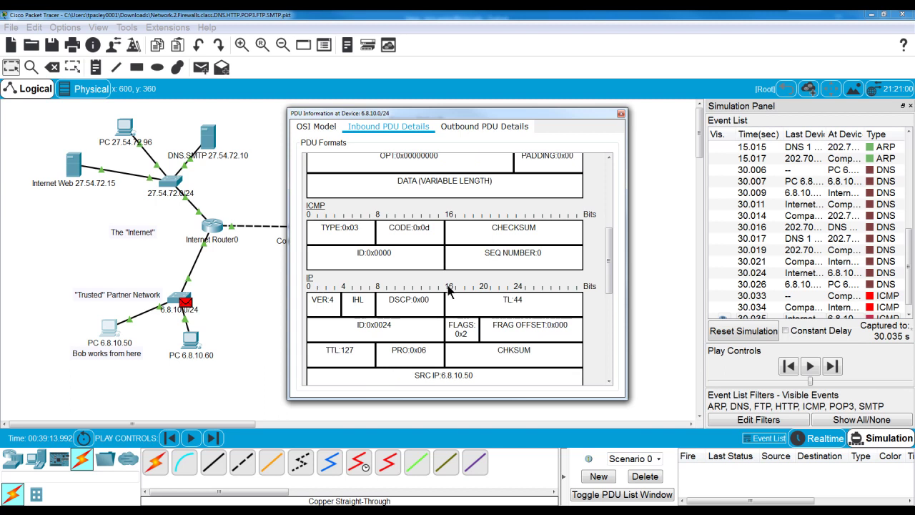
{"action": "scroll", "coordinate": [479, 327], "scroll_direction": "down", "scroll_amount": 1}
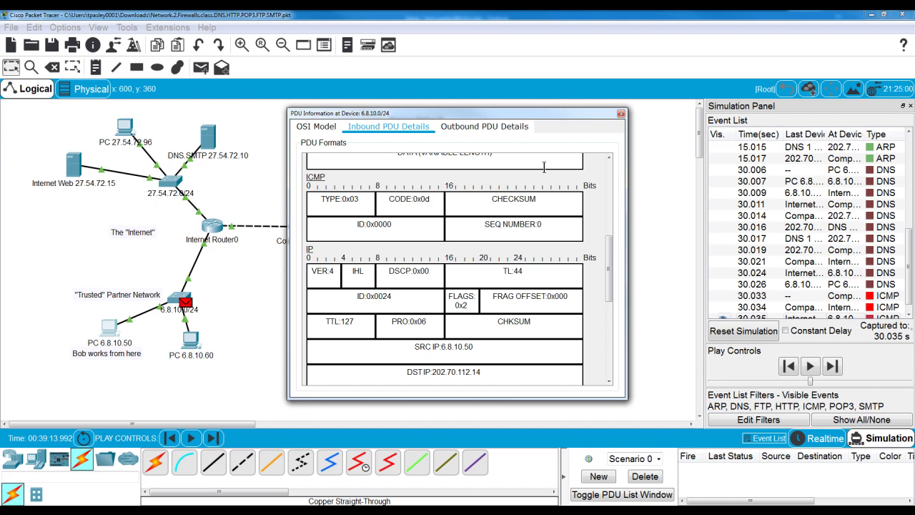
- Examine the rest of the ICMP packet's embedded IP header and close the PDU details
{"action": "scroll", "coordinate": [430, 241], "scroll_direction": "down", "scroll_amount": 1}
{"action": "scroll", "coordinate": [431, 241], "scroll_direction": "down", "scroll_amount": 1}
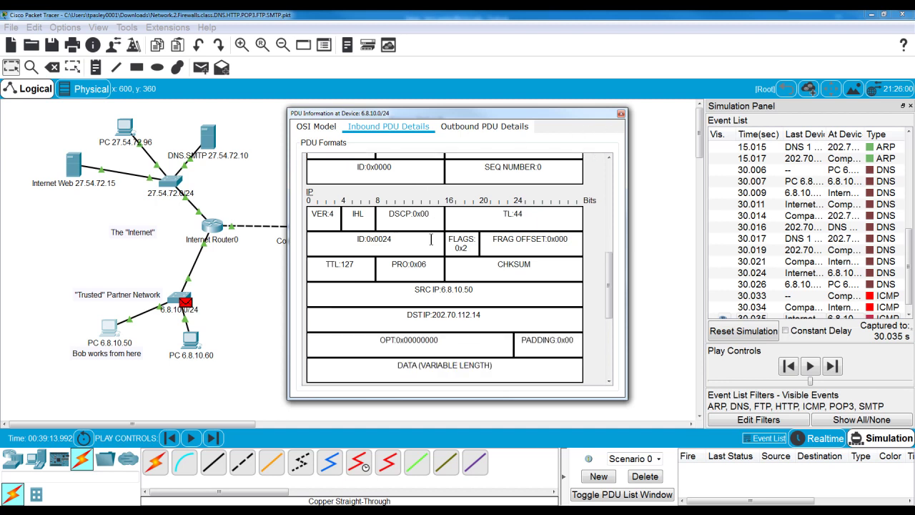
{"action": "left_click", "coordinate": [621, 114]}
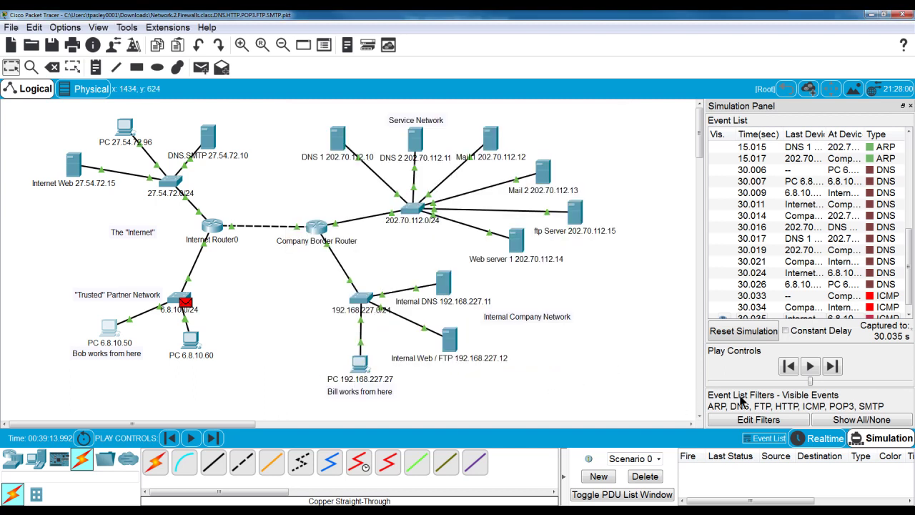
- Play the simulation until the ICMP packet reaches PC 6.8.10.50 and check that PC's web browser
{"action": "left_click", "coordinate": [811, 366]}
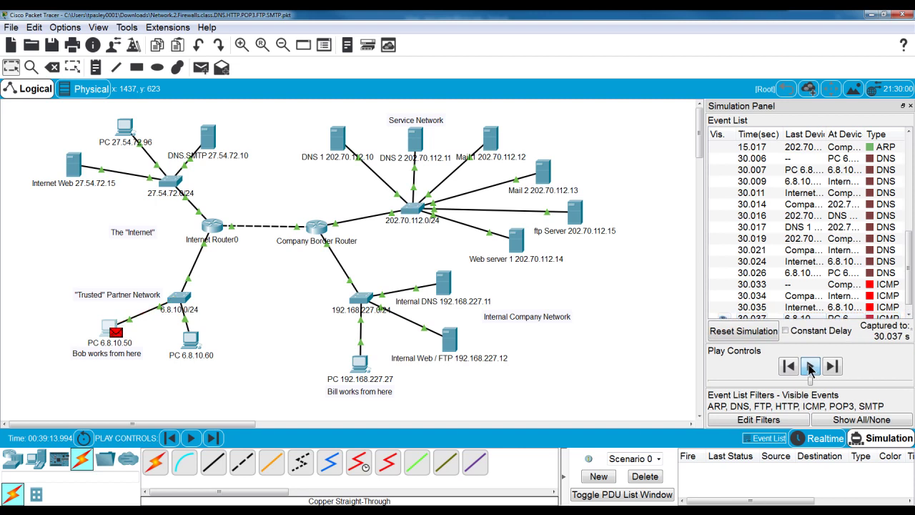
{"action": "left_click", "coordinate": [103, 327]}
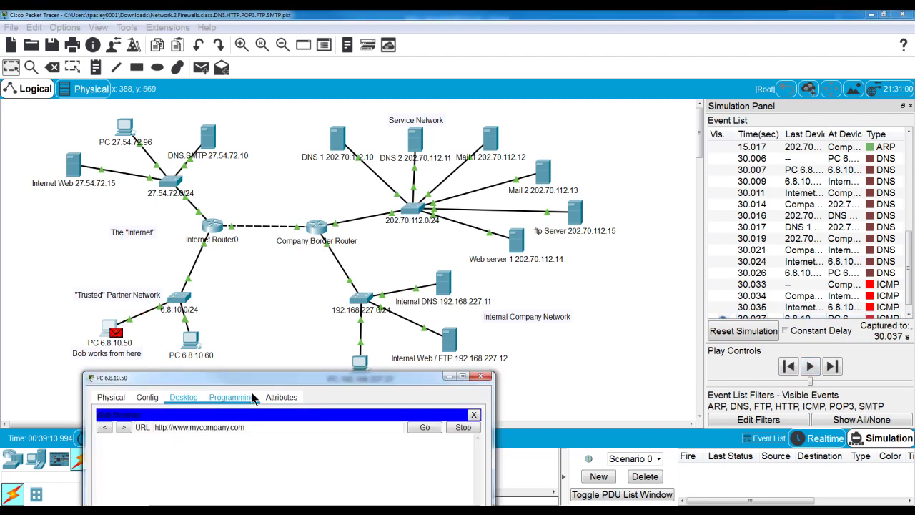
{"action": "left_click_drag", "start_coordinate": [260, 382], "coordinate": [198, 402]}
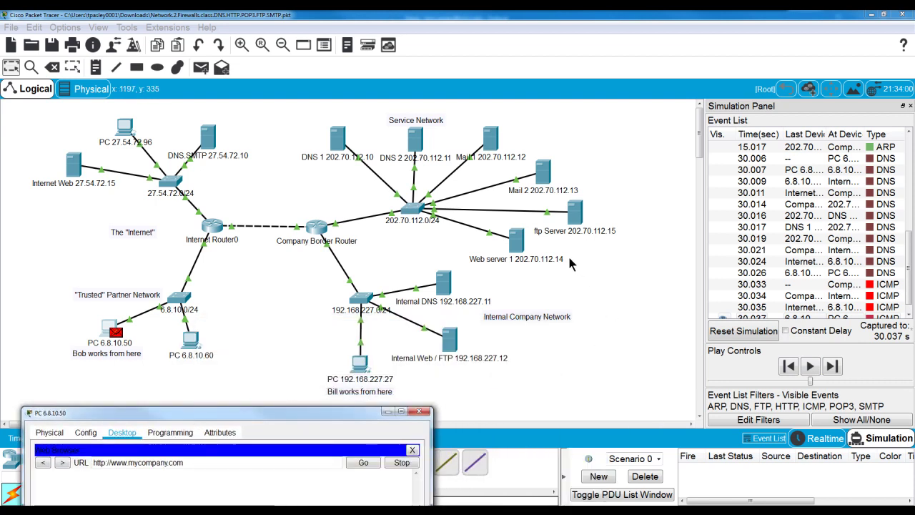
- Try to add the rule "access-list 101 permit any host 202.70.112.14 eq 80" on the Company Border Router
{"action": "left_click", "coordinate": [315, 227]}
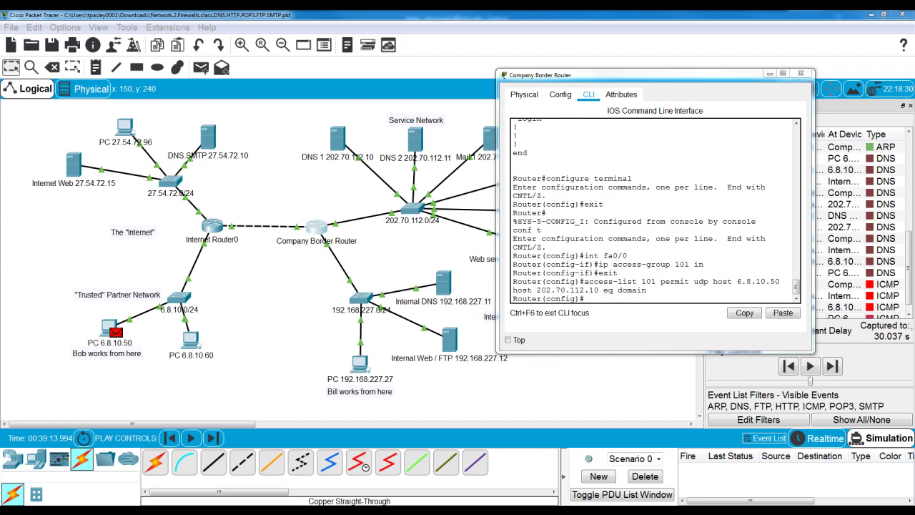
{"action": "left_click", "coordinate": [593, 300]}
{"action": "right_click", "coordinate": [592, 298]}
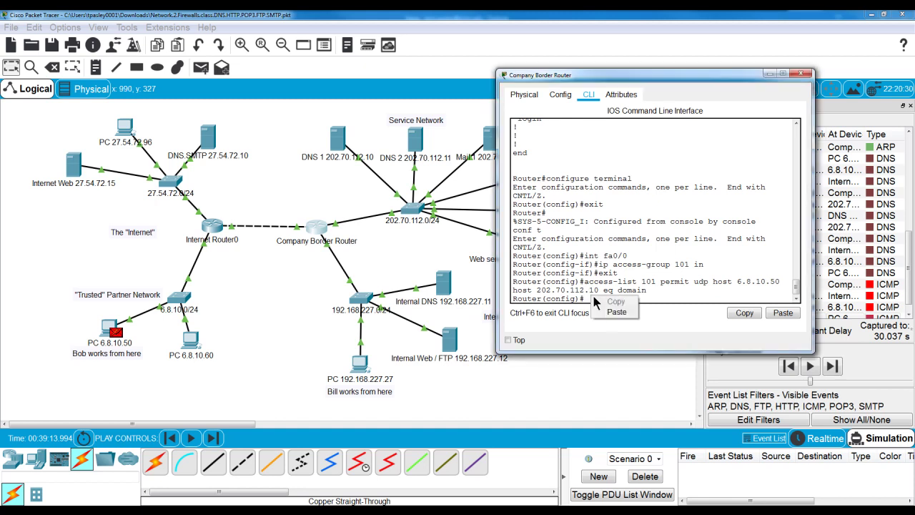
{"action": "left_click", "coordinate": [610, 314]}
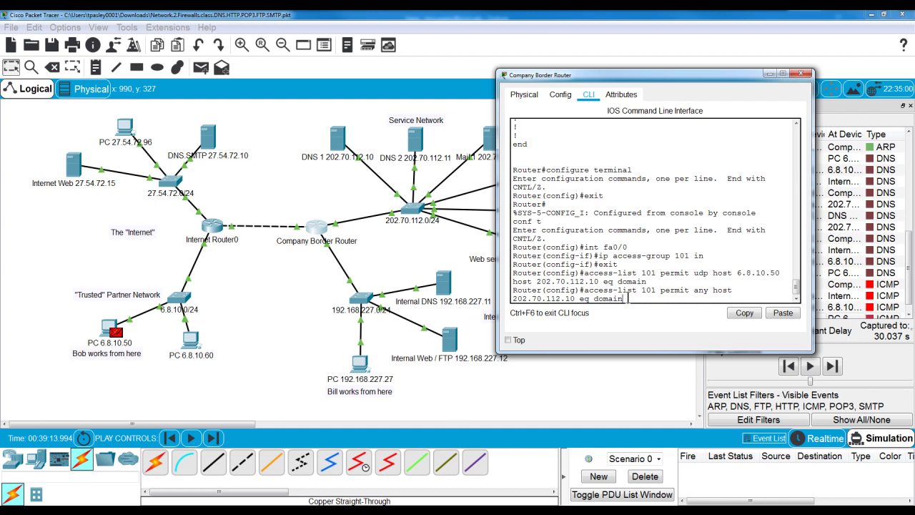
{"action": "key", "text": "BackSpace"}
{"action": "key", "text": "BackSpace"}
{"action": "key", "text": "BackSpace"}
{"action": "key", "text": "BackSpace"}
{"action": "key", "text": "BackSpace"}
{"action": "key", "text": "BackSpace"}
{"action": "key", "text": "BackSpace"}
{"action": "key", "text": "BackSpace"}
{"action": "key", "text": "BackSpace"}
{"action": "key", "text": "BackSpace"}
{"action": "left_click_drag", "start_coordinate": [637, 79], "coordinate": [693, 82]}
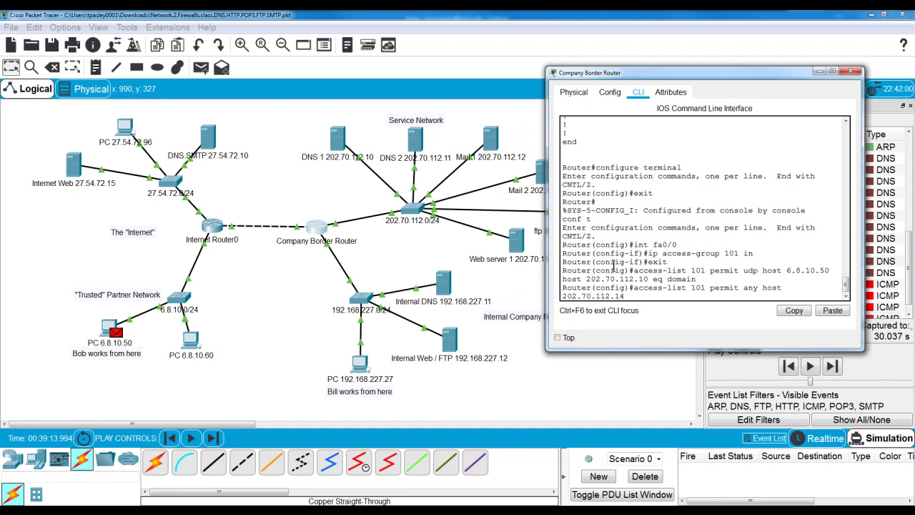
{"action": "type", "text": "q 80"}
{"action": "key", "text": "Return"}
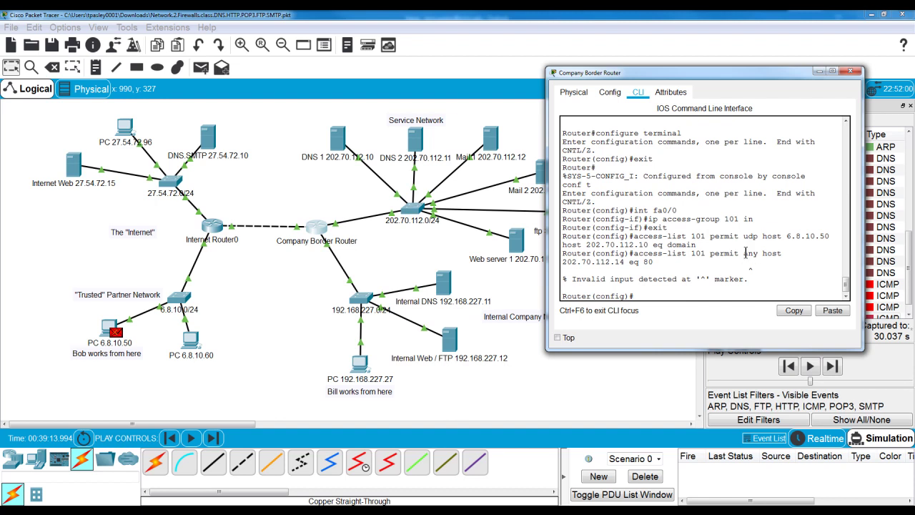
- Recall the rejected rule and correct it to "access-list 101 permit tcp any host 202.70.112.14 eq 80"
{"action": "key", "text": "Up"}
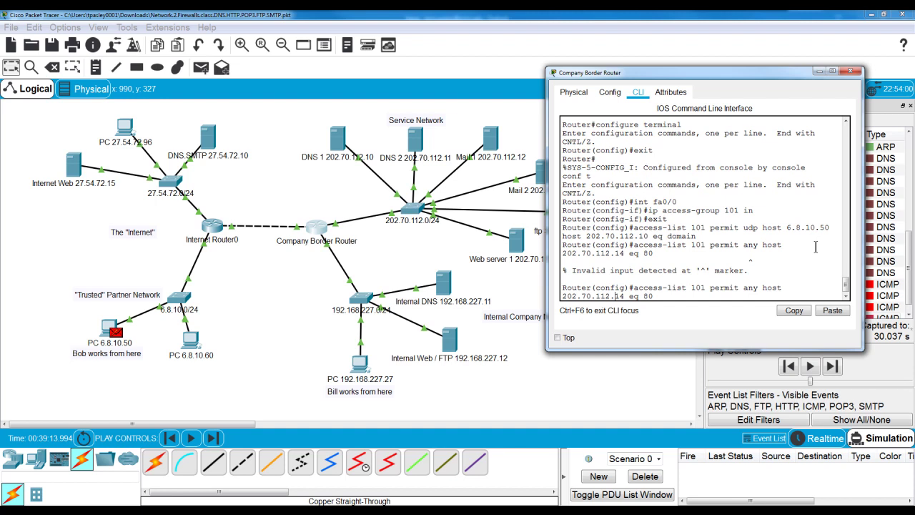
{"action": "key", "text": "Left"}
{"action": "key", "text": "Left"}
{"action": "key", "text": "Left"}
{"action": "type", "text": "tcp"}
{"action": "key", "text": "Return"}
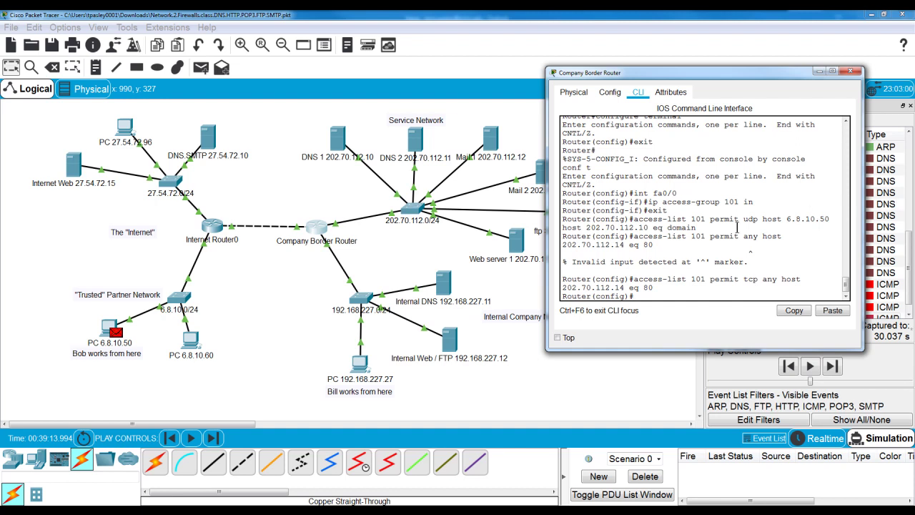
- Reset the simulation and close the web browser session on PC 6.8.10.50
{"action": "left_click", "coordinate": [547, 388]}
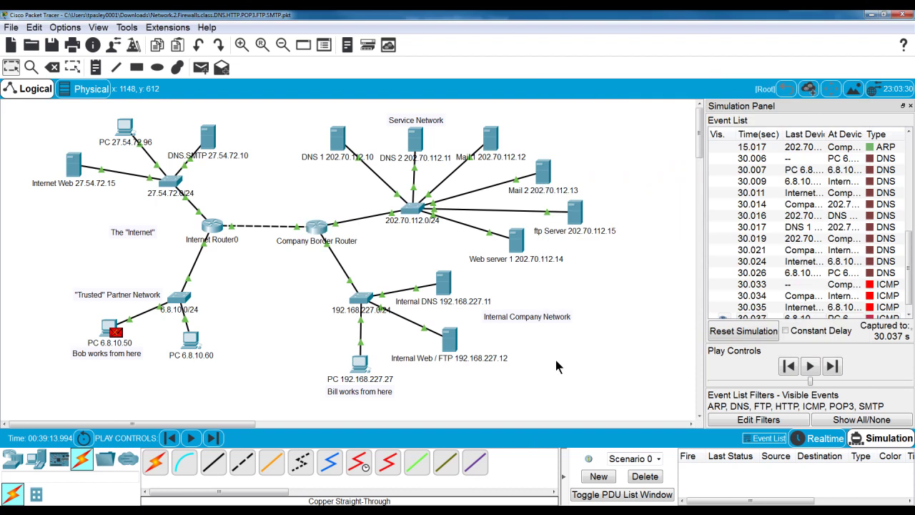
{"action": "left_click", "coordinate": [742, 334]}
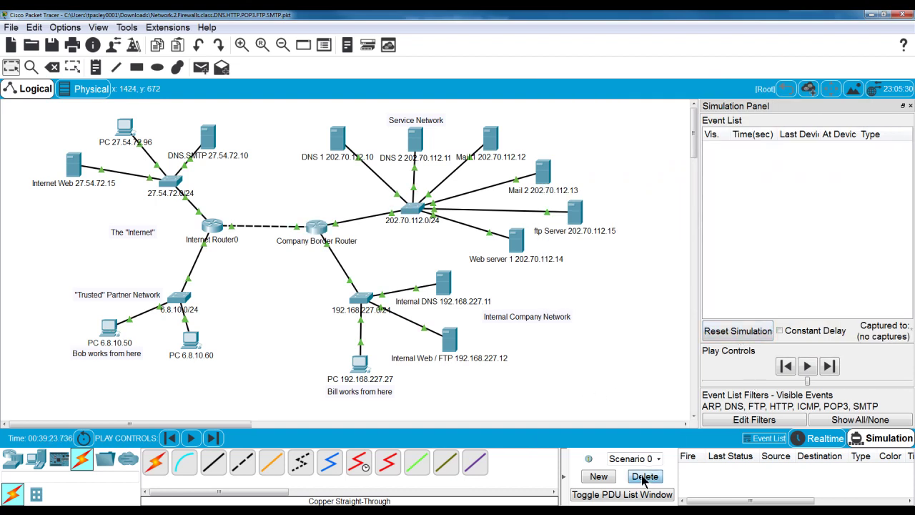
{"action": "left_click", "coordinate": [111, 334]}
{"action": "left_click_drag", "start_coordinate": [169, 414], "coordinate": [327, 334]}
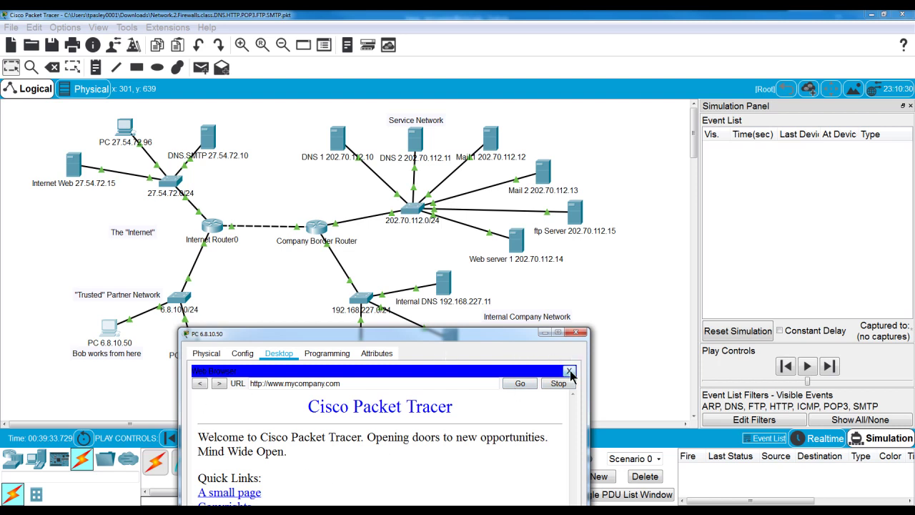
{"action": "left_click", "coordinate": [570, 371]}
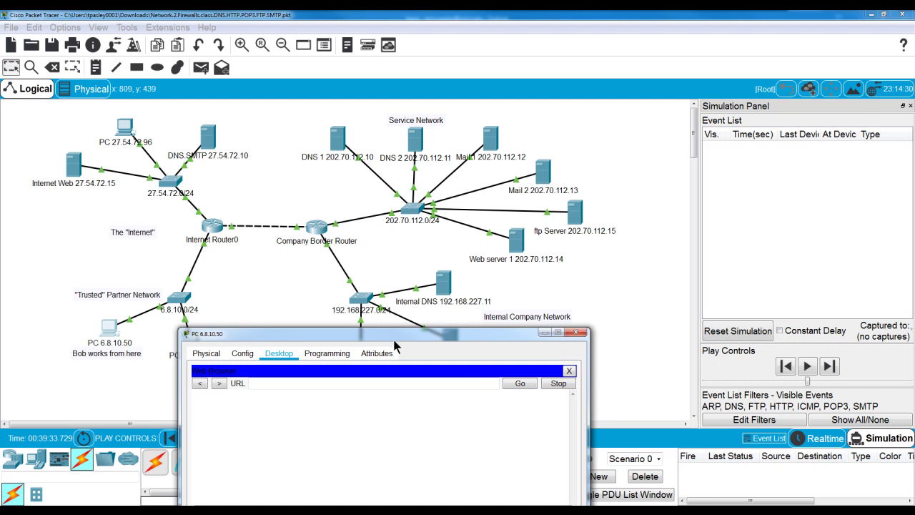
{"action": "left_click_drag", "start_coordinate": [385, 332], "coordinate": [325, 291]}
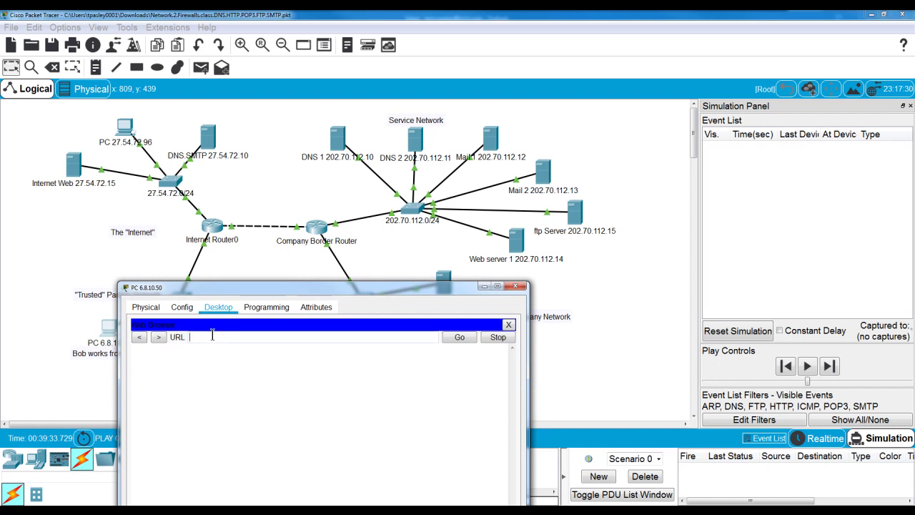
{"action": "type", "text": "www.m"}
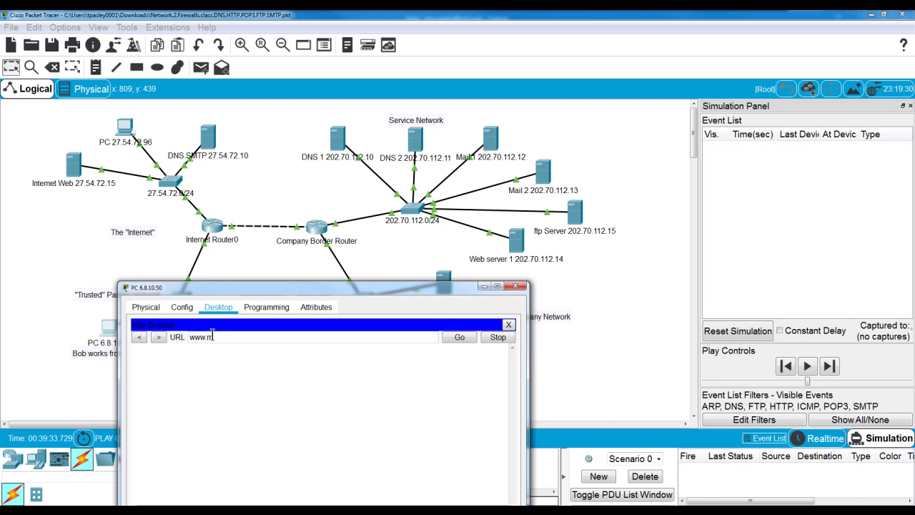
{"action": "type", "text": "ycompany.com"}
{"action": "key", "text": "Return"}
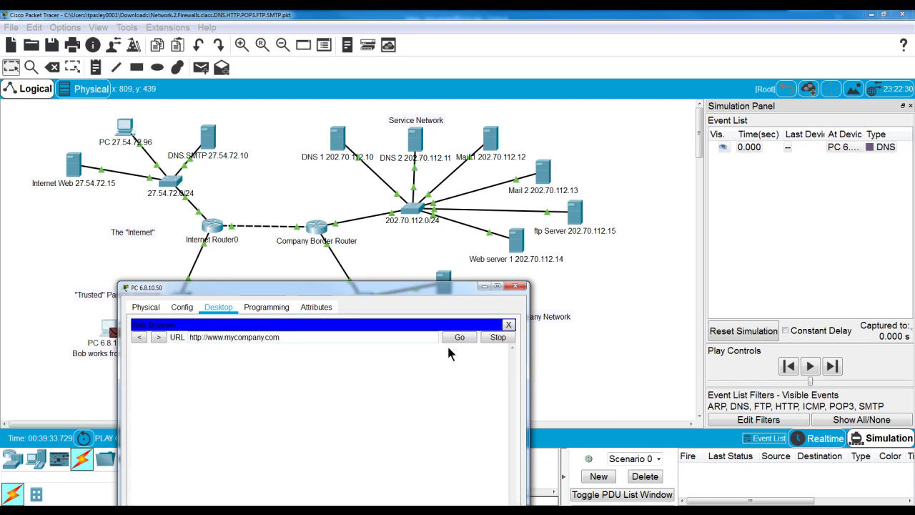
- Discard the captured simulation events and switch to realtime mode
{"action": "left_click", "coordinate": [519, 288]}
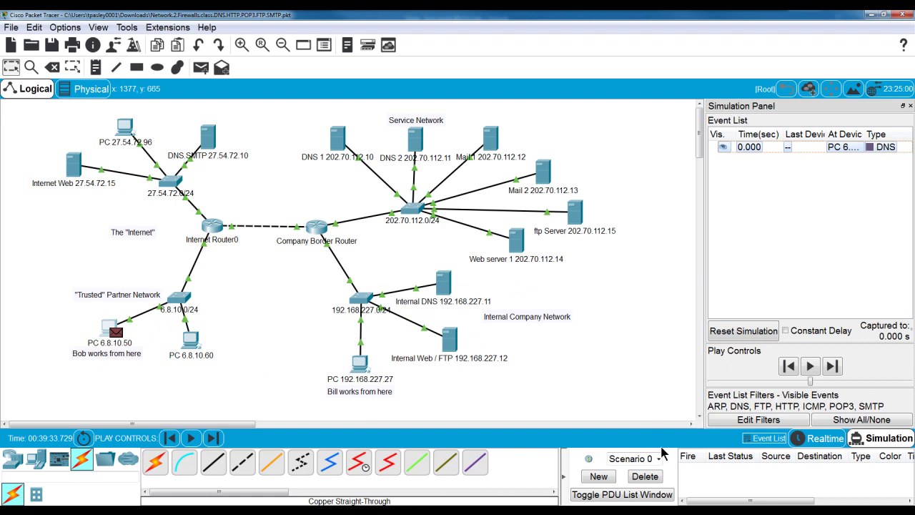
{"action": "left_click", "coordinate": [645, 477]}
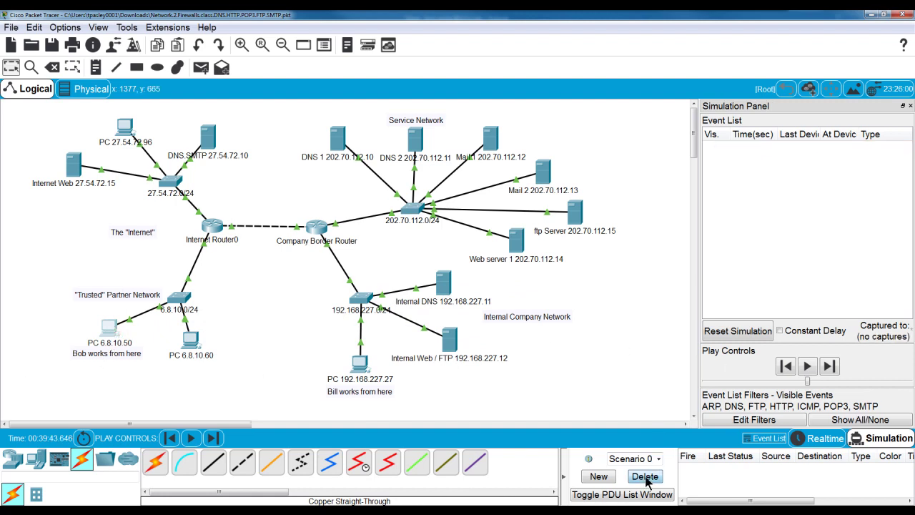
{"action": "left_click", "coordinate": [825, 438]}
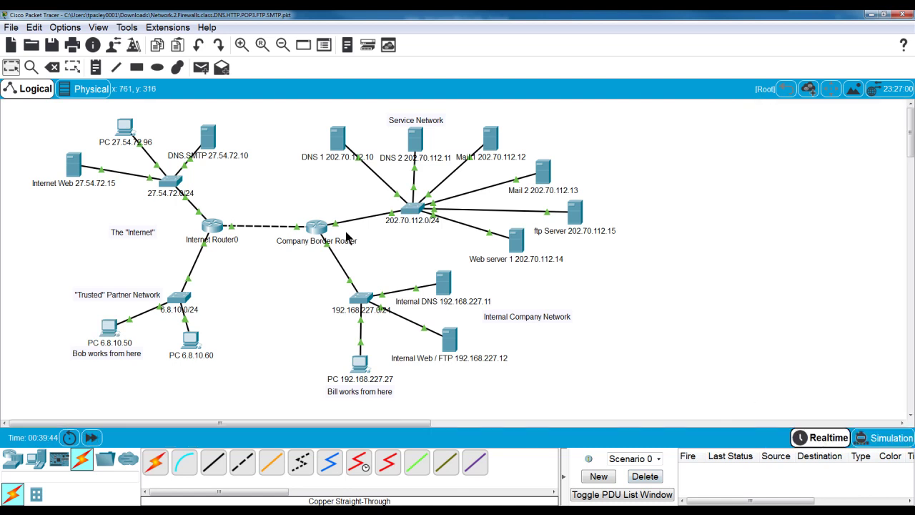
{"action": "left_click", "coordinate": [107, 329]}
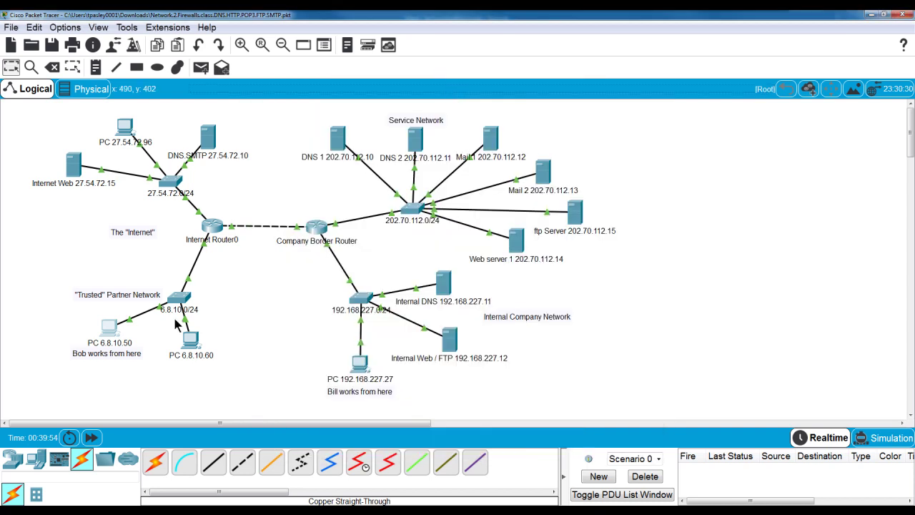
{"action": "left_click", "coordinate": [120, 339]}
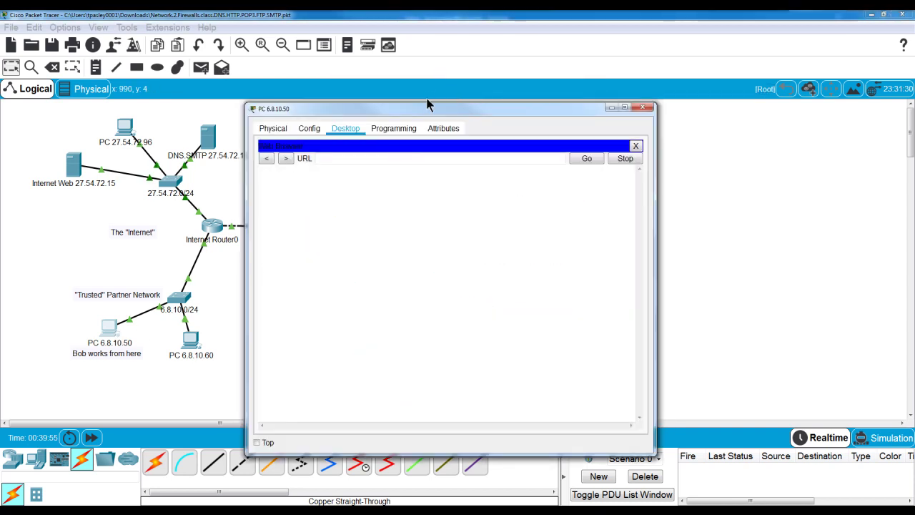
{"action": "left_click_drag", "start_coordinate": [431, 112], "coordinate": [391, 311]}
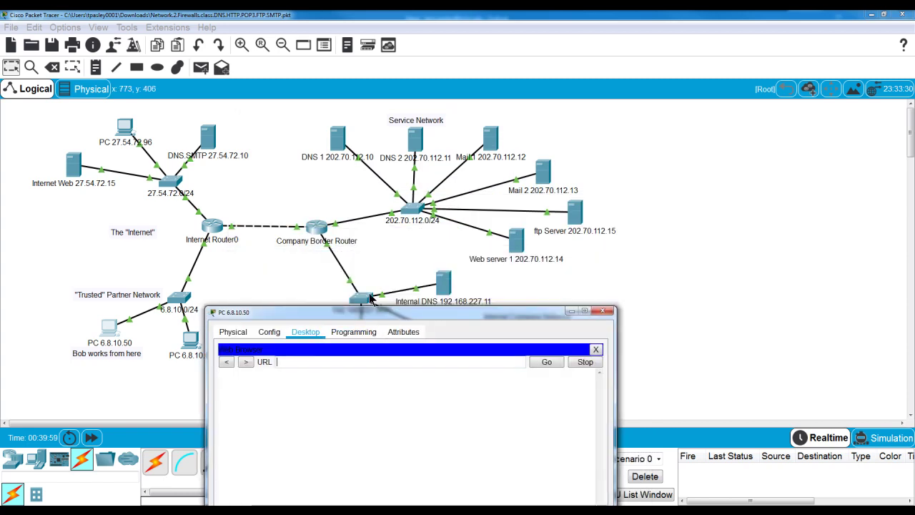
{"action": "type", "text": "www.mycomp"}
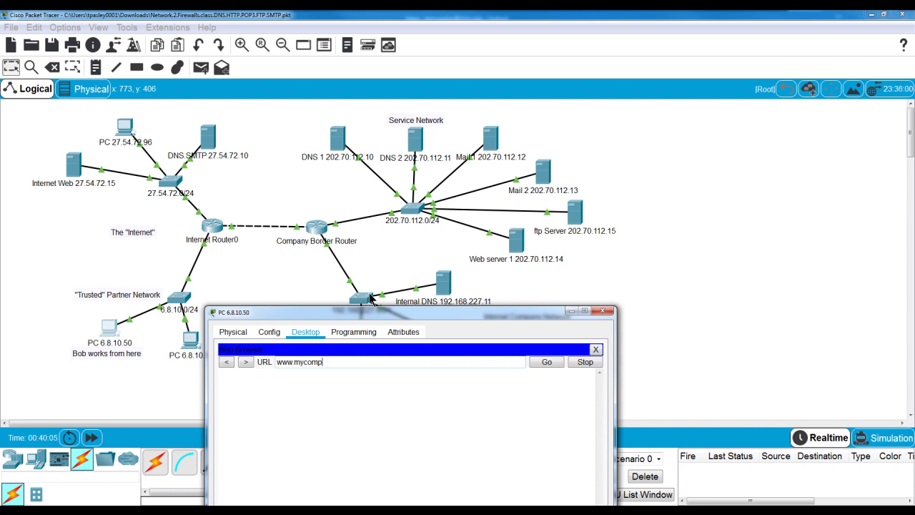
{"action": "type", "text": "y.com"}
{"action": "left_click", "coordinate": [547, 363]}
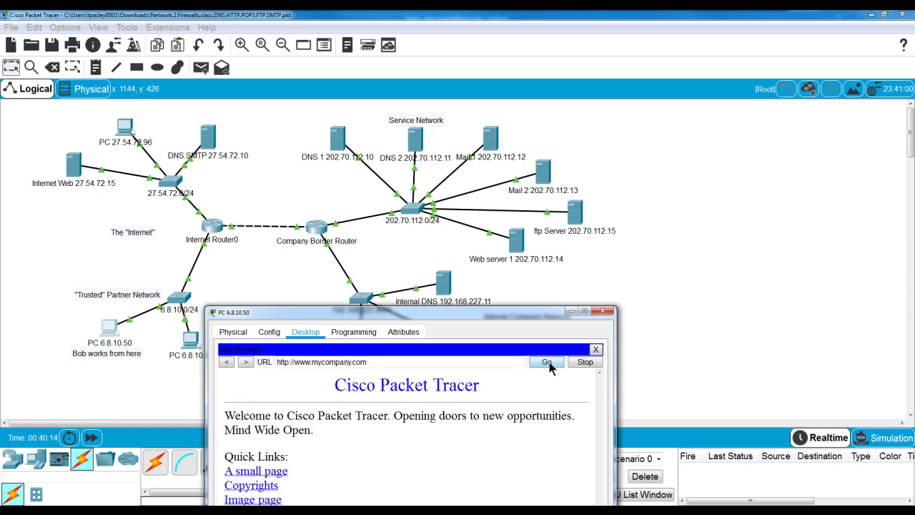
{"action": "left_click_drag", "start_coordinate": [434, 313], "coordinate": [387, 418]}
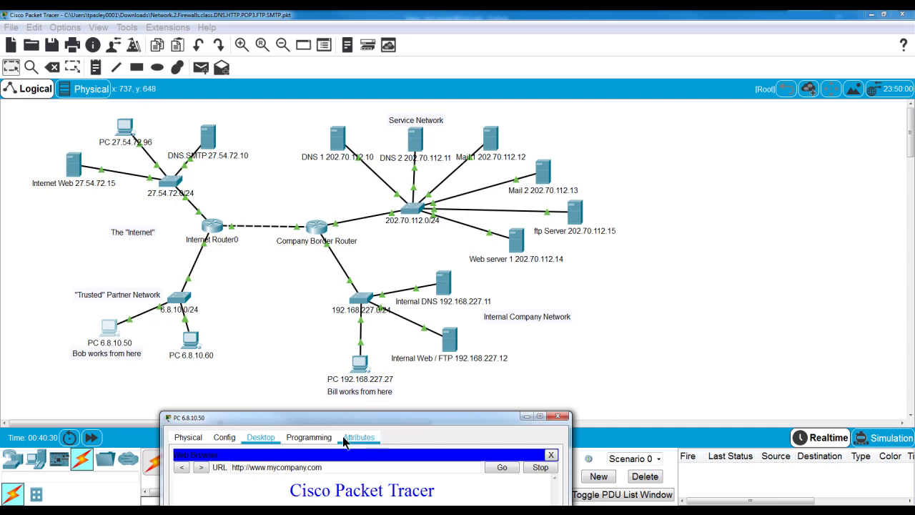
{"action": "left_click_drag", "start_coordinate": [351, 417], "coordinate": [549, 255]}
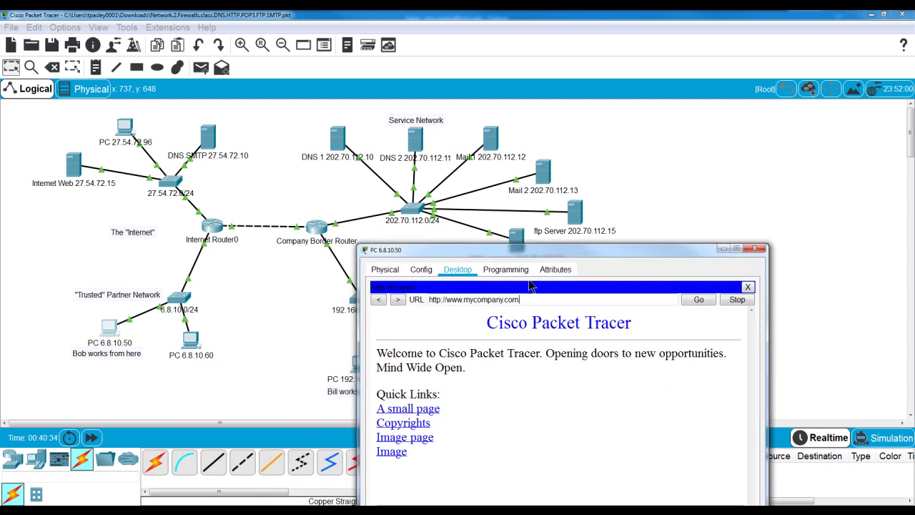
{"action": "key", "text": "BackSpace"}
{"action": "key", "text": "BackSpace"}
{"action": "key", "text": "BackSpace"}
{"action": "key", "text": "BackSpace"}
{"action": "key", "text": "BackSpace"}
{"action": "key", "text": "BackSpace"}
{"action": "key", "text": "BackSpace"}
{"action": "key", "text": "BackSpace"}
{"action": "key", "text": "BackSpace"}
{"action": "key", "text": "BackSpace"}
{"action": "key", "text": "BackSpace"}
{"action": "key", "text": "BackSpace"}
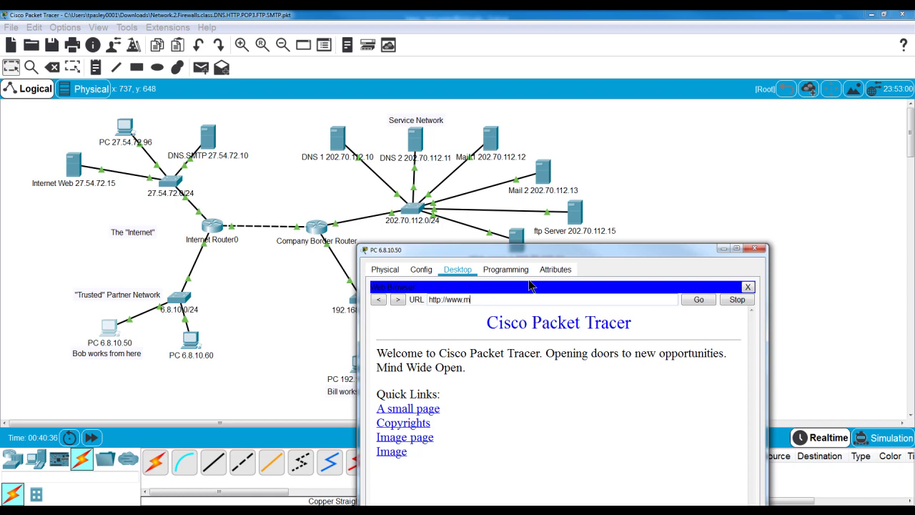
{"action": "key", "text": "BackSpace"}
{"action": "key", "text": "BackSpace"}
{"action": "key", "text": "BackSpace"}
{"action": "type", "text": "202"}
{"action": "type", "text": ".70.112.15"}
{"action": "left_click", "coordinate": [700, 300]}
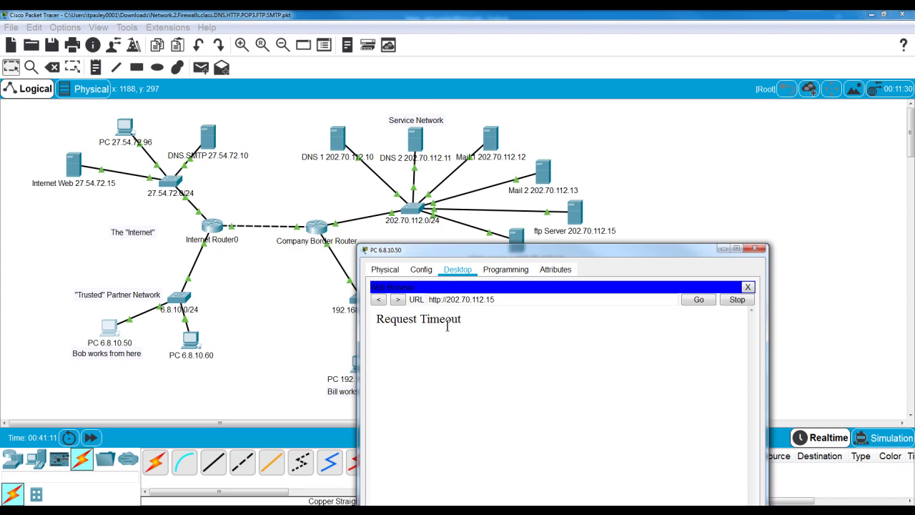
- Inspect the FTP and HTTP service settings of the ftp server 202.70.112.15
{"action": "left_click_drag", "start_coordinate": [513, 255], "coordinate": [162, 404]}
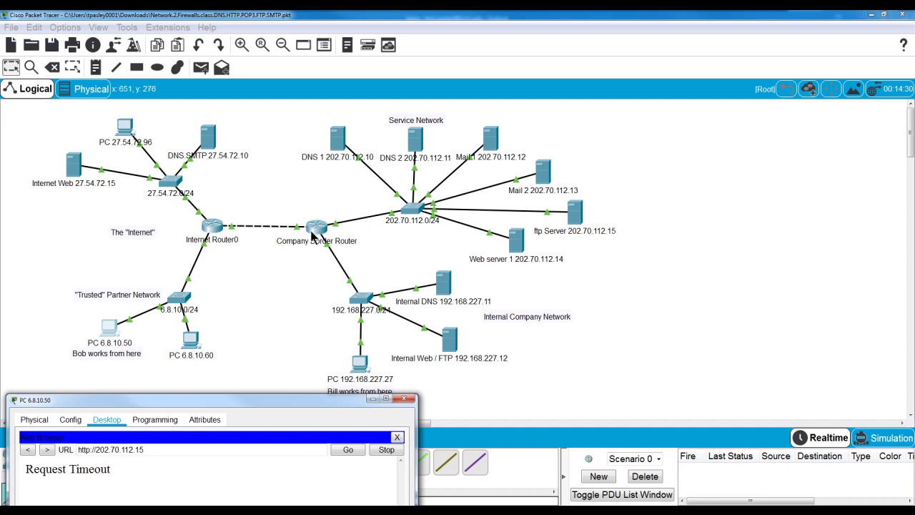
{"action": "left_click", "coordinate": [578, 213]}
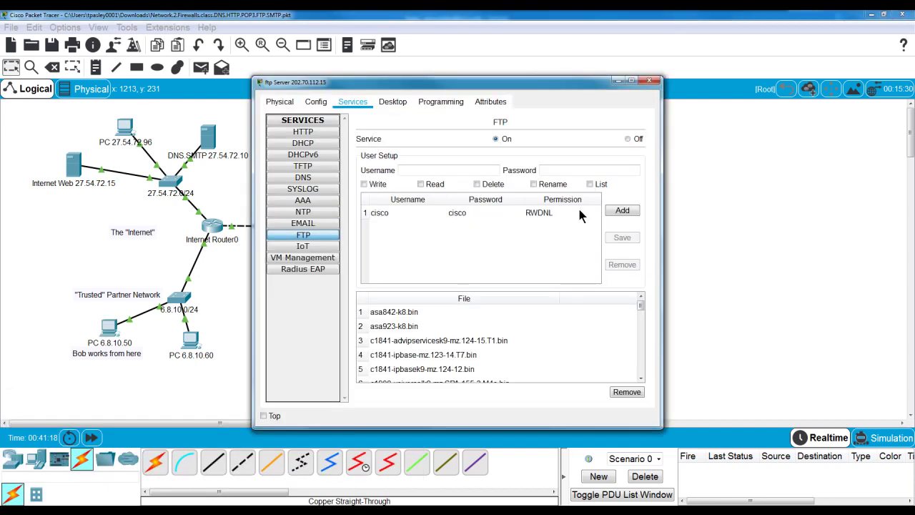
{"action": "left_click_drag", "start_coordinate": [452, 87], "coordinate": [620, 65]}
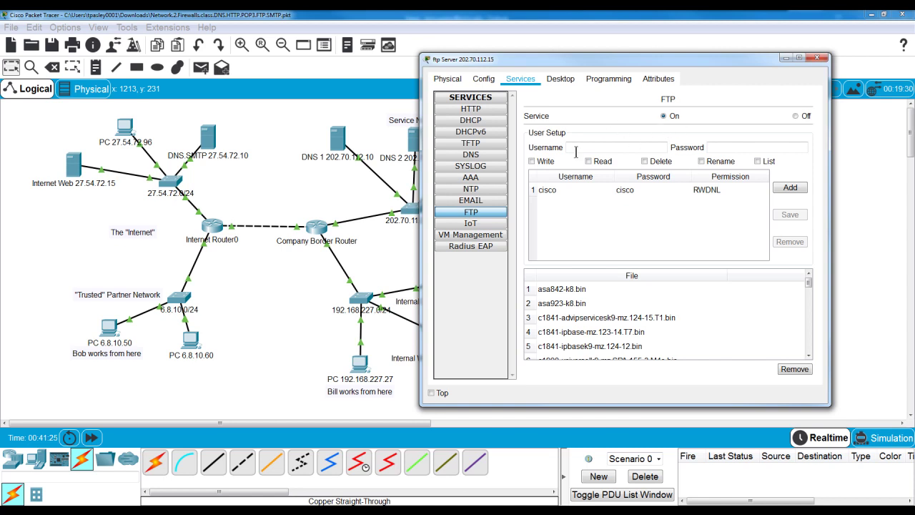
{"action": "left_click", "coordinate": [472, 112]}
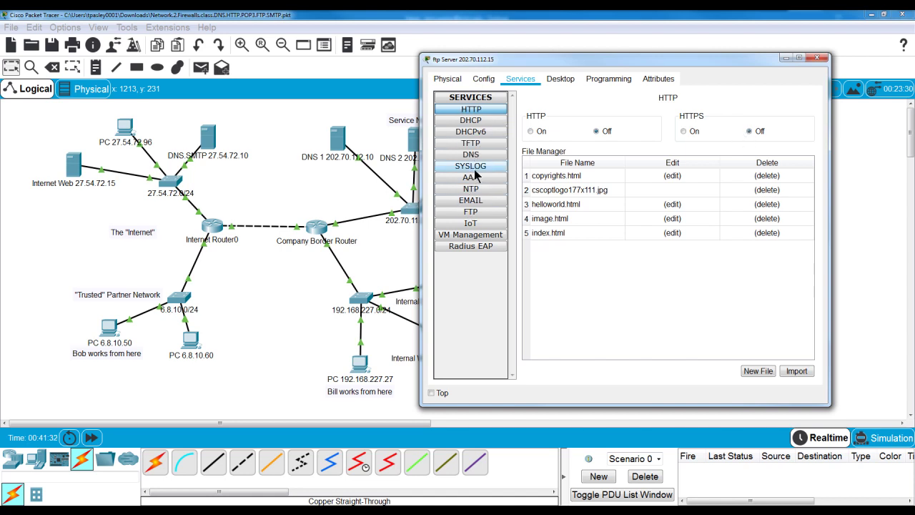
- View the NTP service page of the ftp server 202.70.112.15 and close the server's window
{"action": "left_click", "coordinate": [475, 193]}
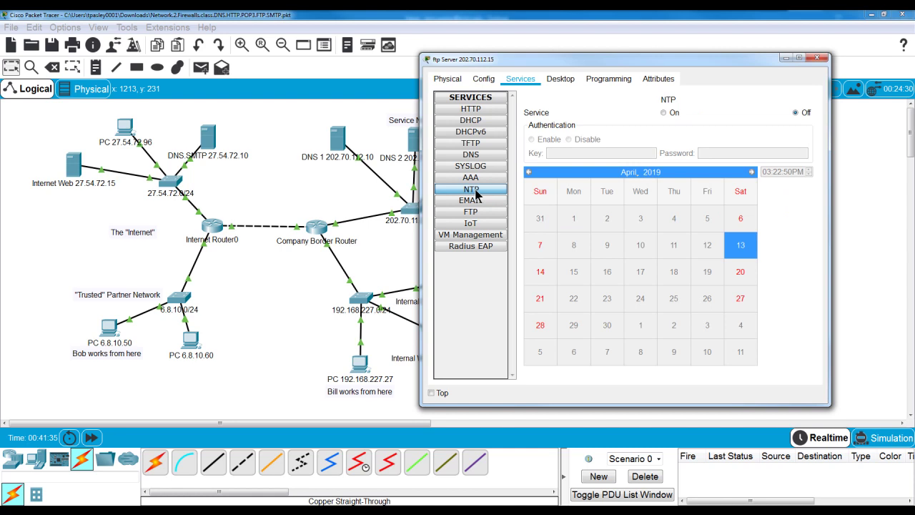
{"action": "left_click", "coordinate": [817, 58]}
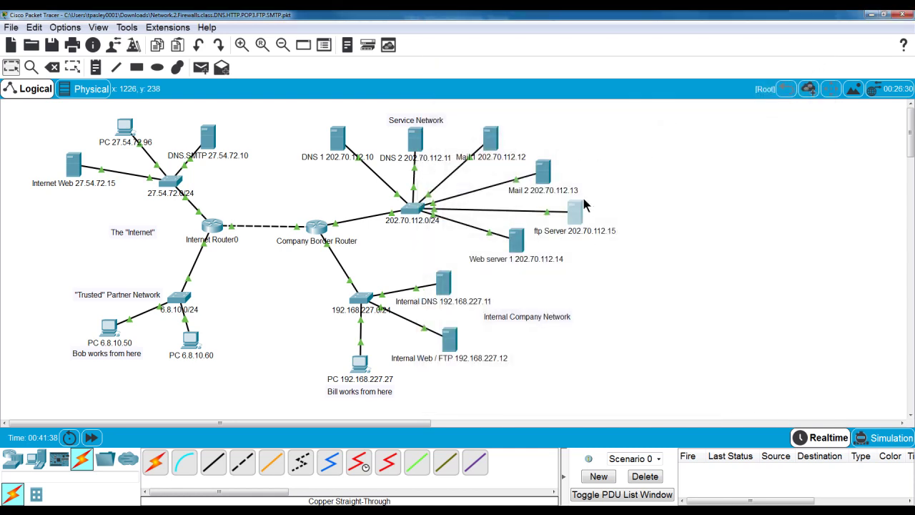
- Leave configuration mode on the Company Border Router and display its access lists with show acc
{"action": "mouse_move", "coordinate": [540, 177]}
{"action": "left_click", "coordinate": [313, 229]}
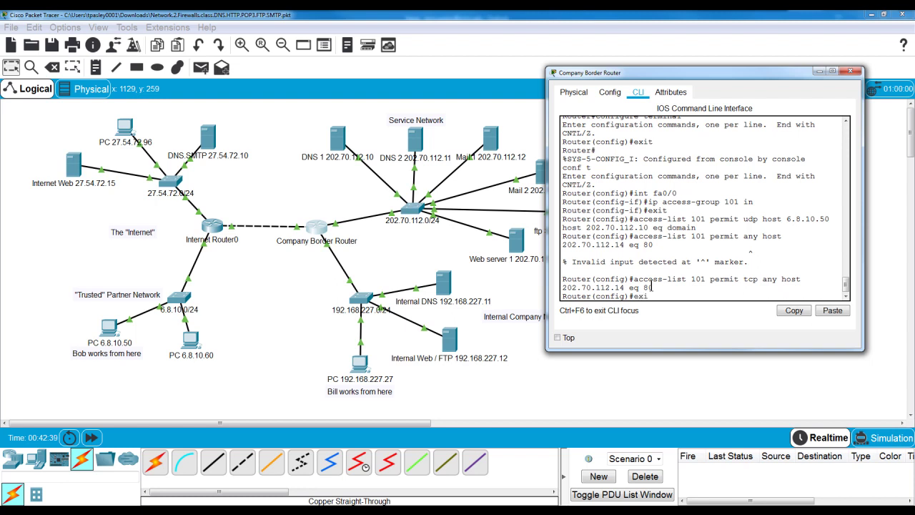
{"action": "key", "text": "Return"}
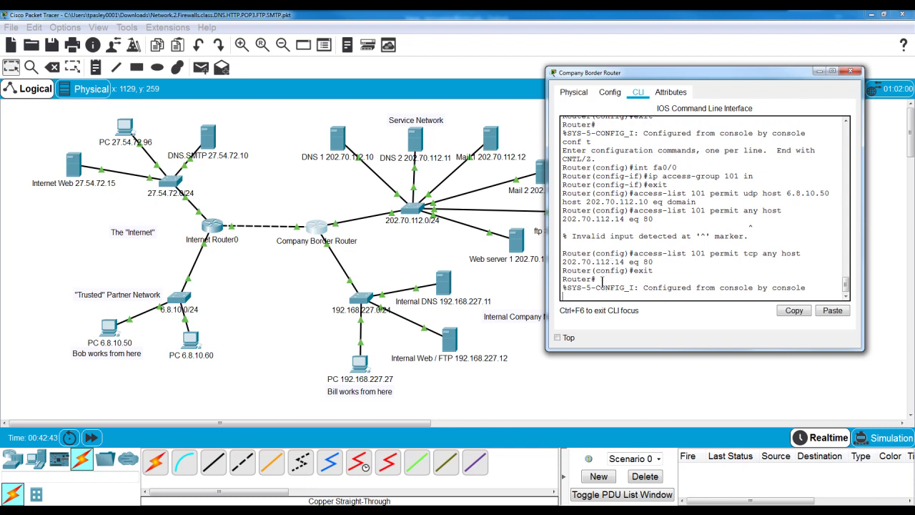
{"action": "type", "text": "show acc"}
{"action": "key", "text": "Return"}
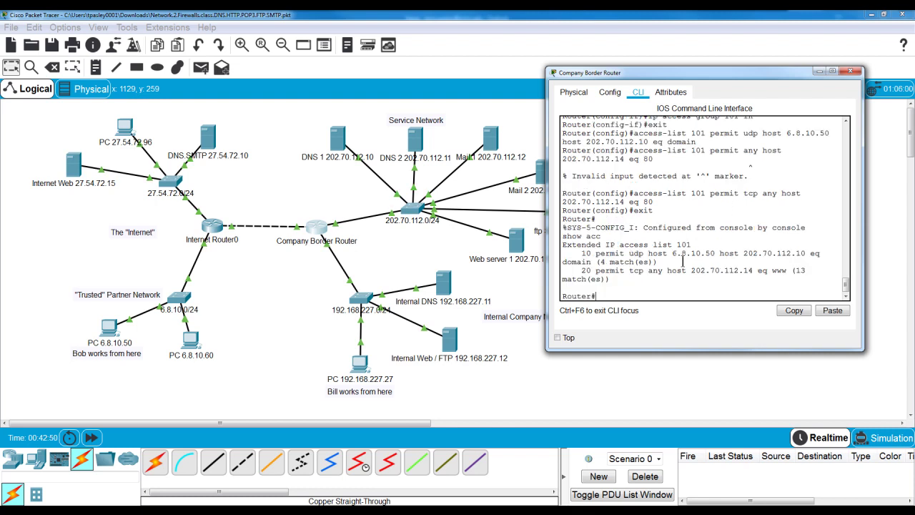
- Copy the access list 101 output from the router's CLI and paste it into an empty Notepad document
{"action": "left_click_drag", "start_coordinate": [563, 247], "coordinate": [614, 280]}
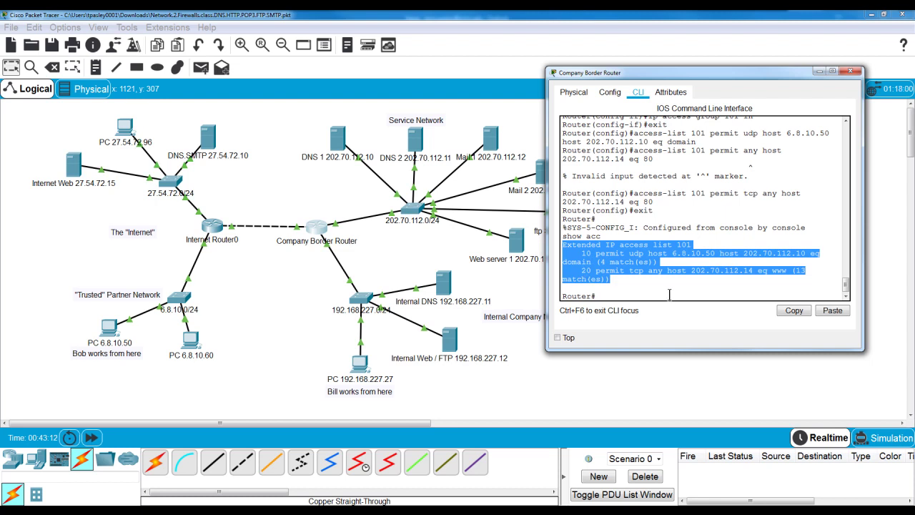
{"action": "right_click", "coordinate": [594, 259]}
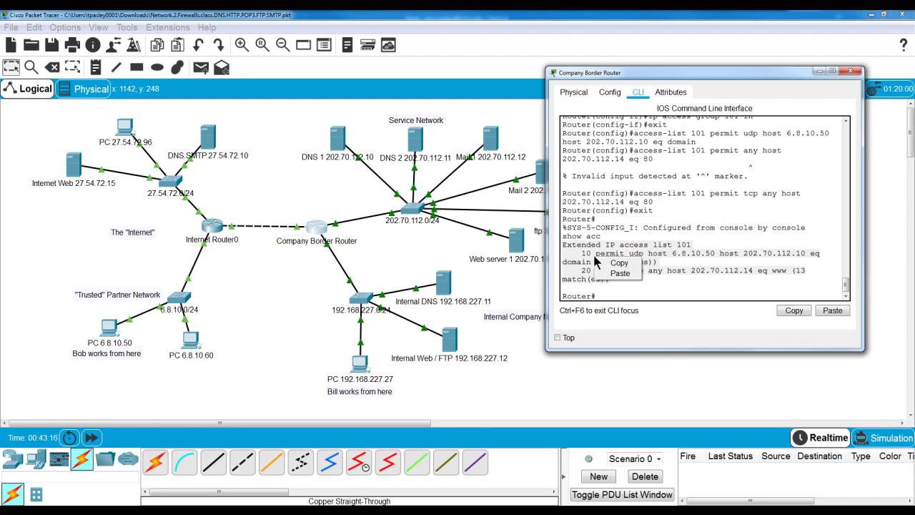
{"action": "left_click", "coordinate": [620, 263]}
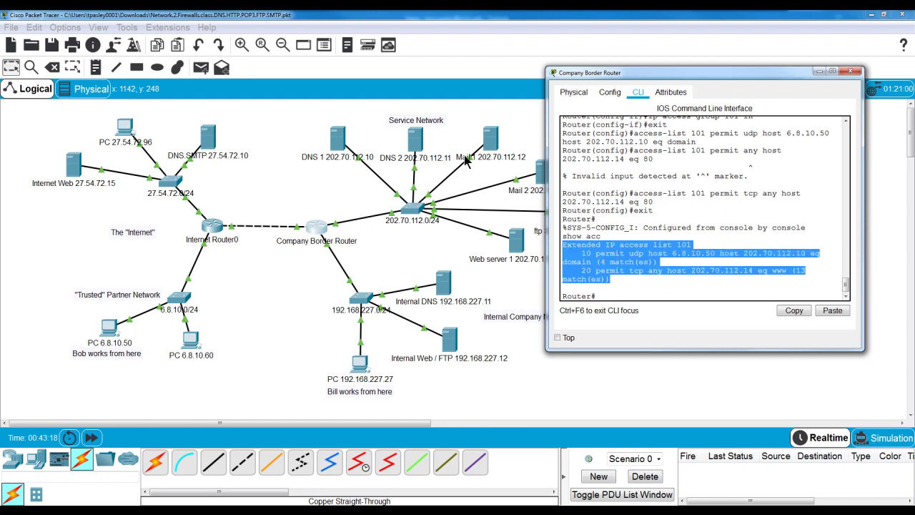
{"action": "key", "text": "alt+Tab"}
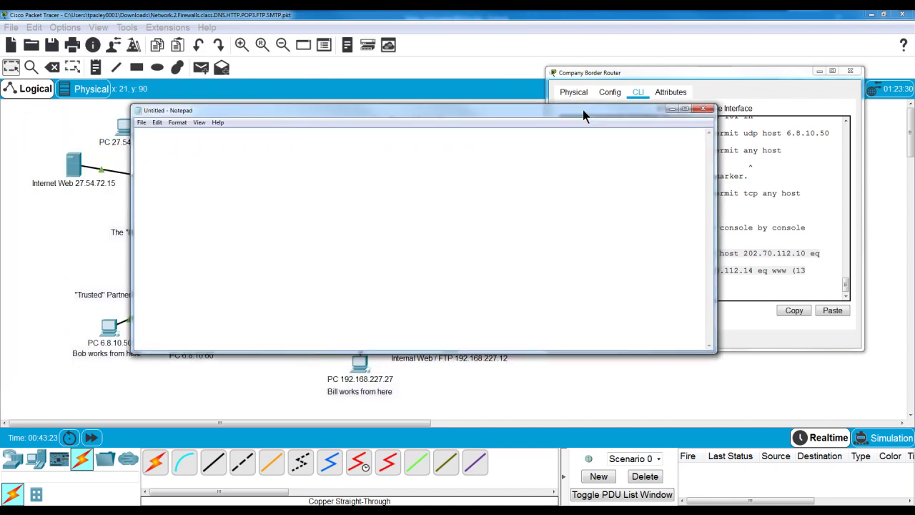
{"action": "right_click", "coordinate": [159, 139]}
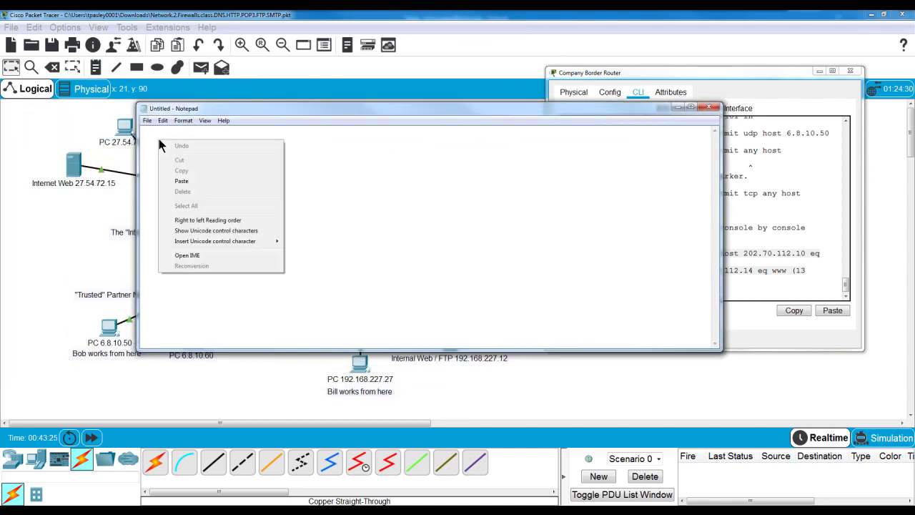
{"action": "left_click", "coordinate": [182, 183]}
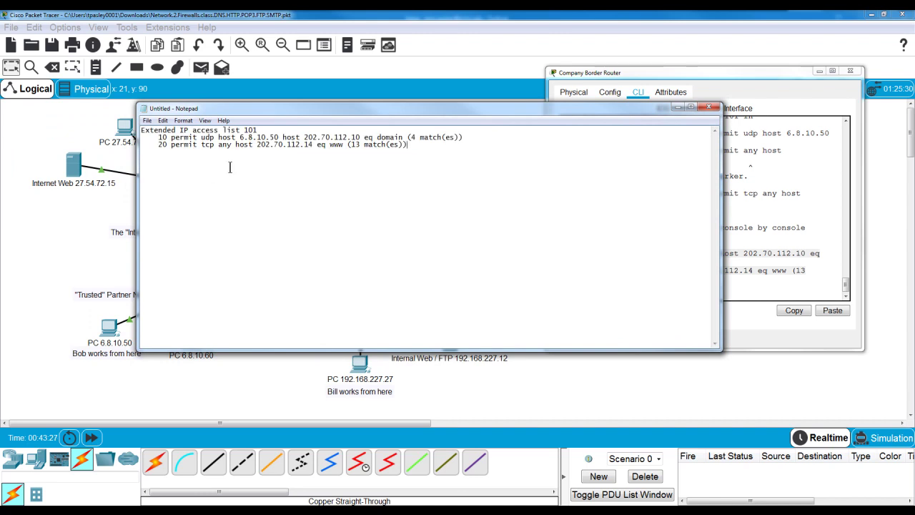
- Delete the "Extended IP access list 101" heading line and the leading spaces before both rules
{"action": "left_click_drag", "start_coordinate": [256, 130], "coordinate": [142, 134]}
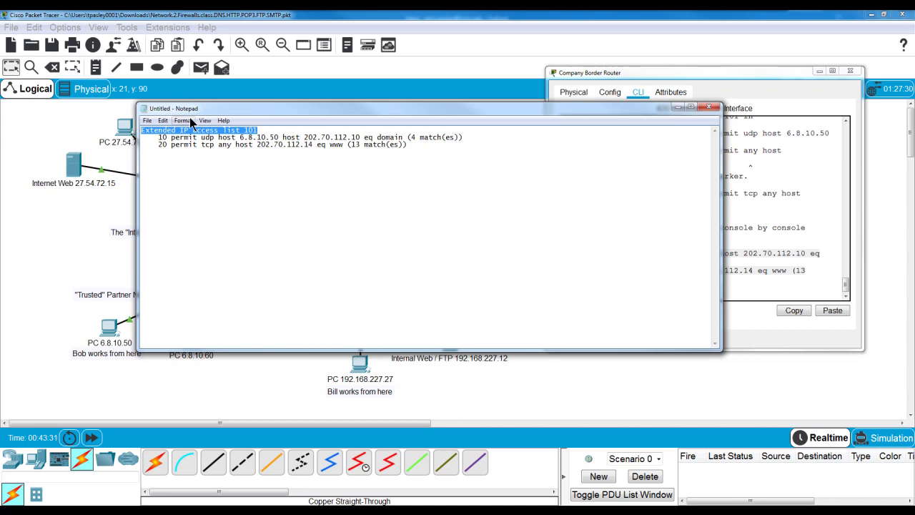
{"action": "key", "text": "Delete"}
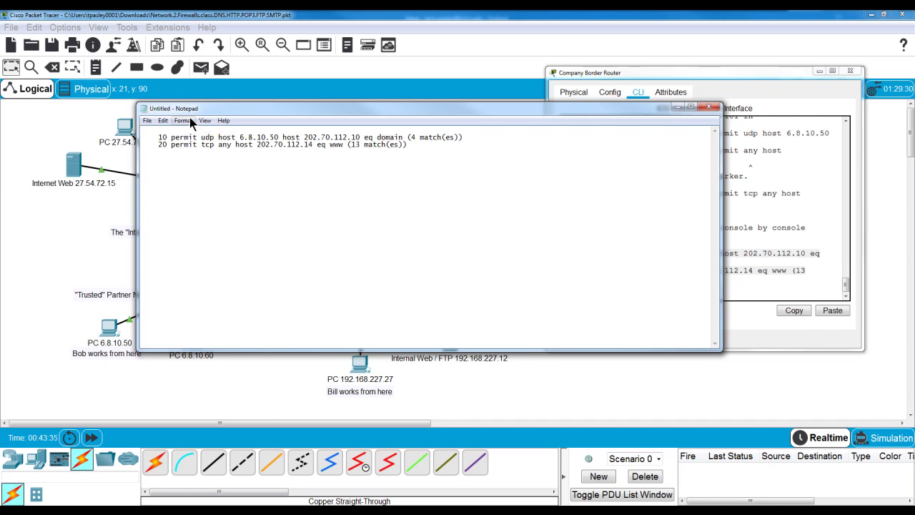
{"action": "key", "text": "Delete"}
{"action": "key", "text": "Delete"}
{"action": "key", "text": "Delete"}
{"action": "key", "text": "Delete"}
{"action": "key", "text": "Delete"}
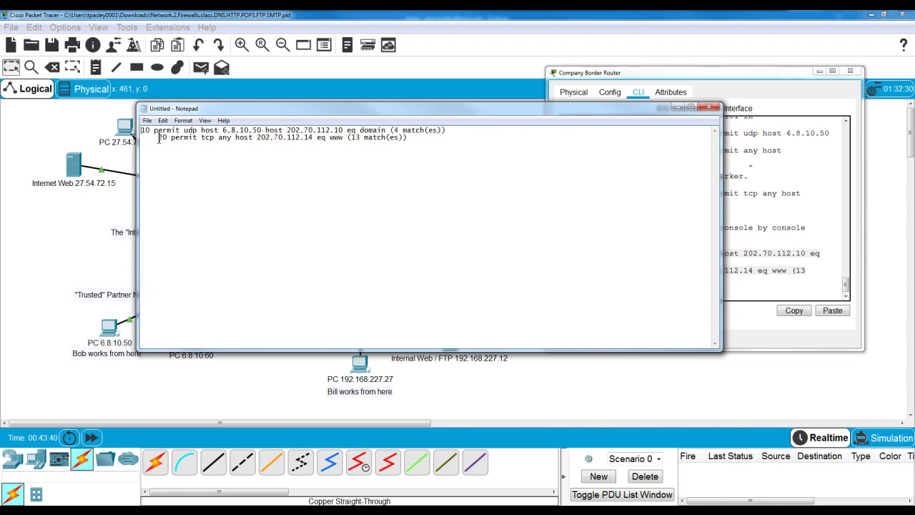
{"action": "key", "text": "Delete"}
{"action": "key", "text": "Delete"}
{"action": "key", "text": "Delete"}
{"action": "key", "text": "Delete"}
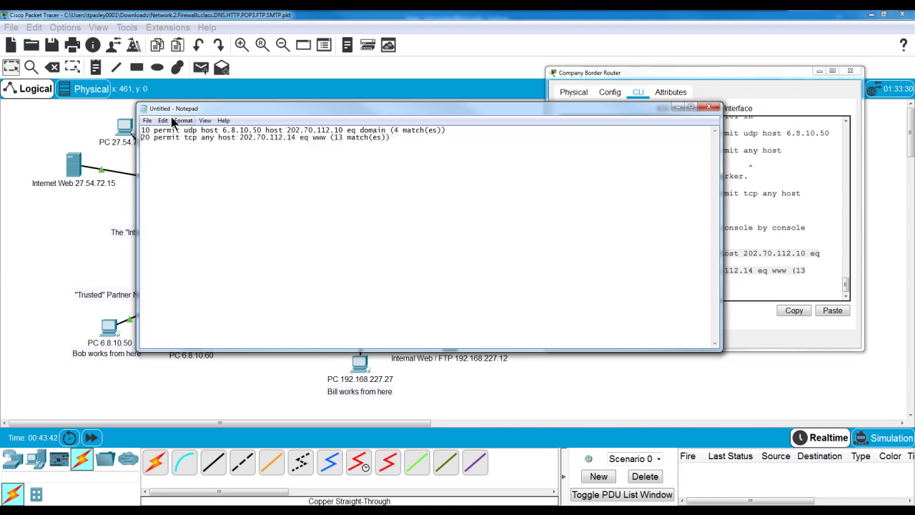
- Remove the match counts from the ends of the udp and tcp permit rules
{"action": "left_click_drag", "start_coordinate": [390, 130], "coordinate": [444, 131]}
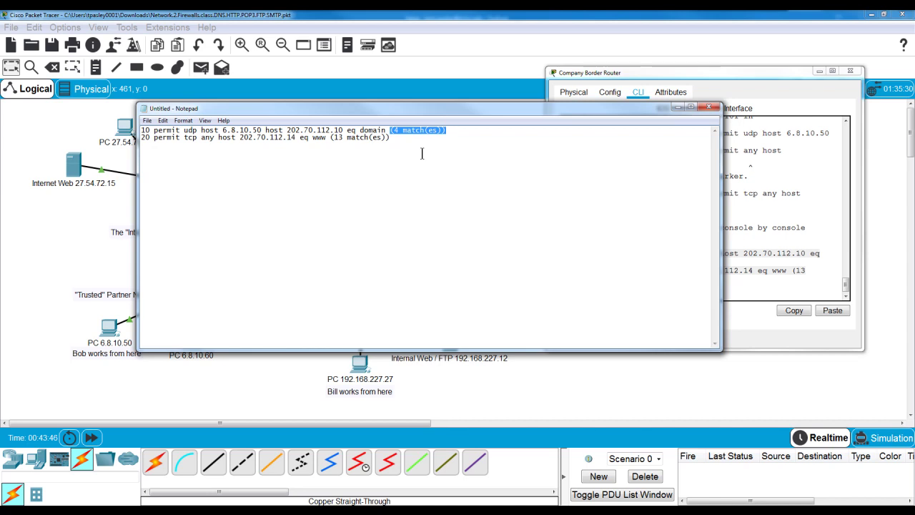
{"action": "key", "text": "Delete"}
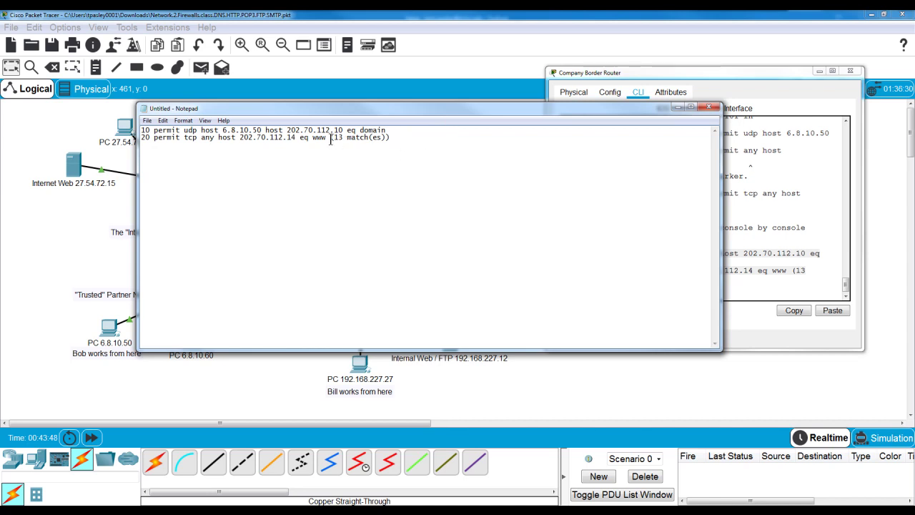
{"action": "left_click_drag", "start_coordinate": [331, 138], "coordinate": [400, 138]}
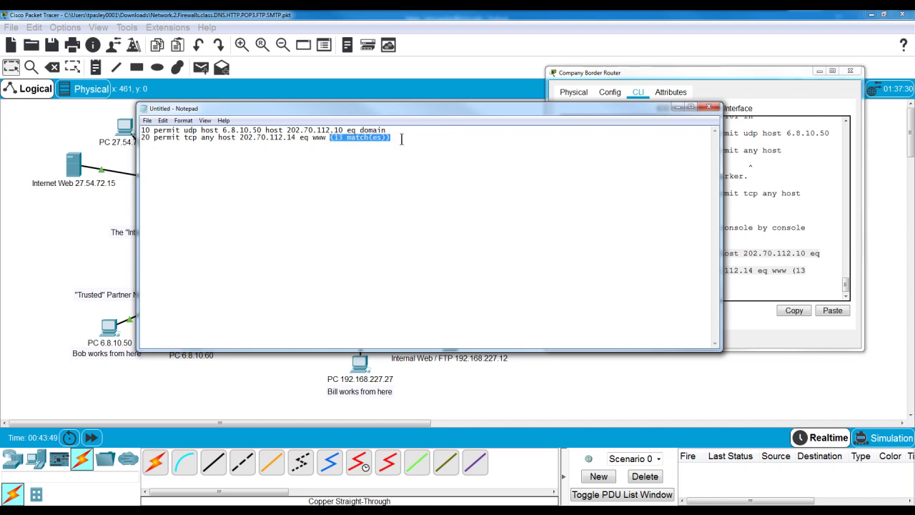
{"action": "key", "text": "Delete"}
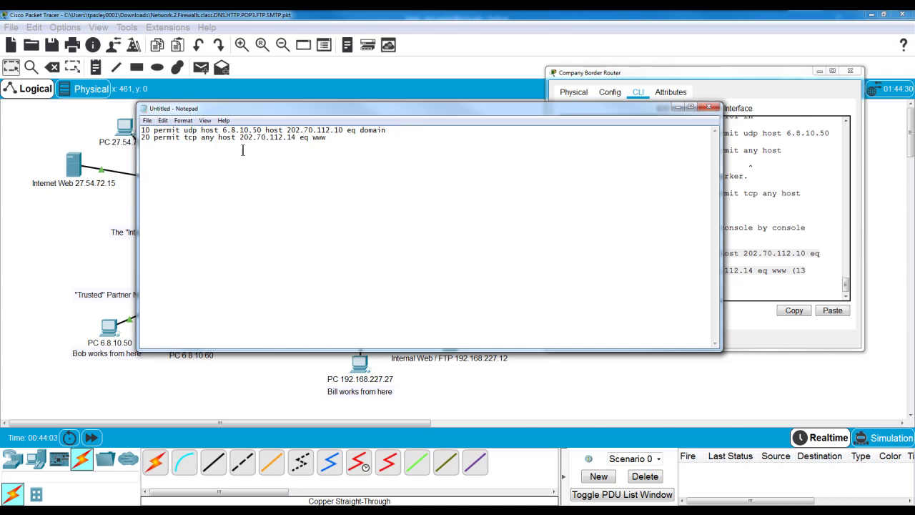
- Remove the sequence numbers 10 and 20 from the beginning of the two permit rules
{"action": "left_click", "coordinate": [393, 130]}
{"action": "left_click_drag", "start_coordinate": [150, 140], "coordinate": [141, 138]}
{"action": "key", "text": "Delete"}
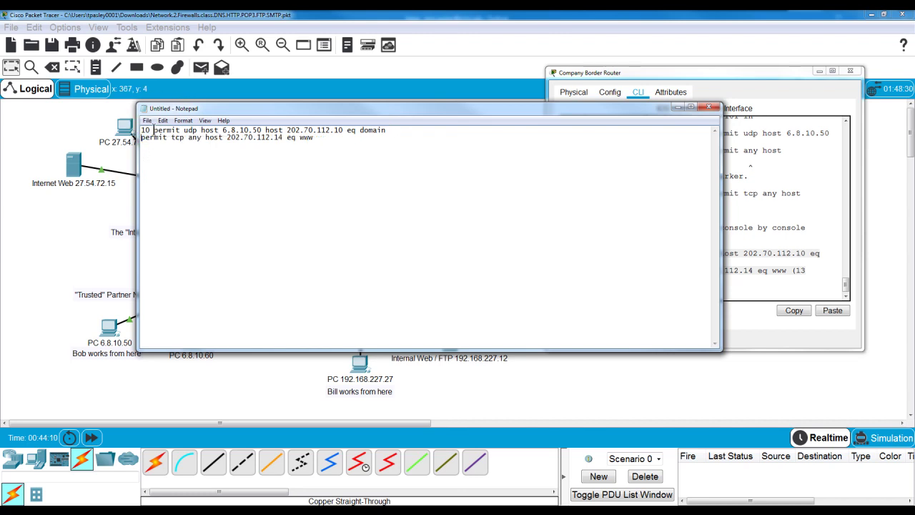
{"action": "left_click_drag", "start_coordinate": [153, 129], "coordinate": [141, 130]}
{"action": "key", "text": "Delete"}
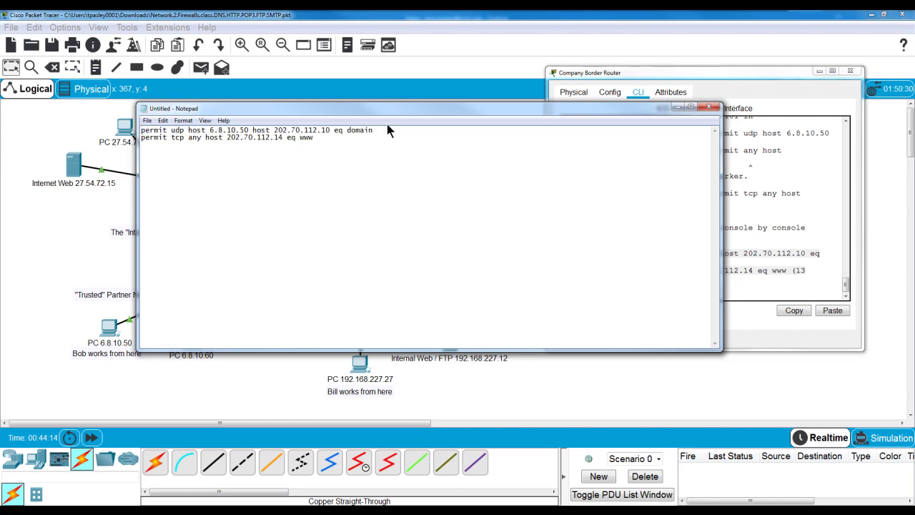
- Insert a line reading "permit" between the two rules and prefix the udp rule with "access-list 101"
{"action": "key", "text": "Return"}
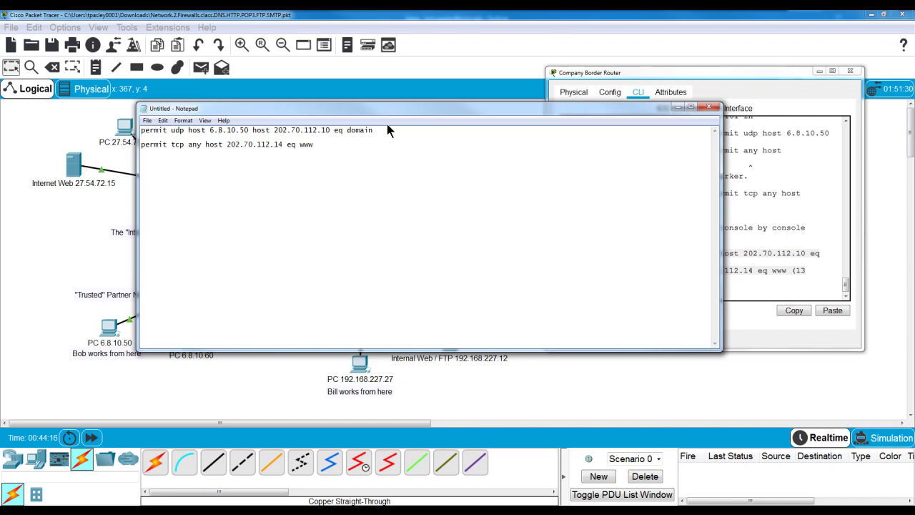
{"action": "type", "text": "permit"}
{"action": "type", "text": "access"}
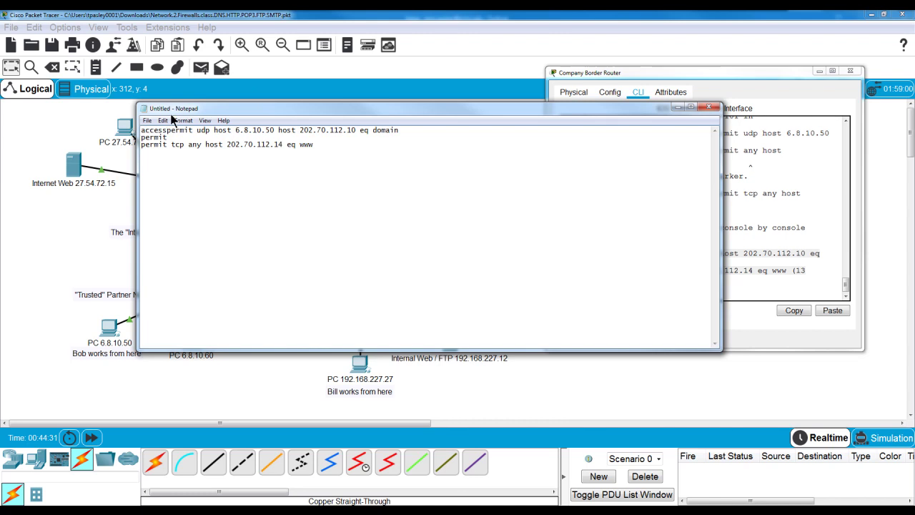
{"action": "type", "text": "-list"}
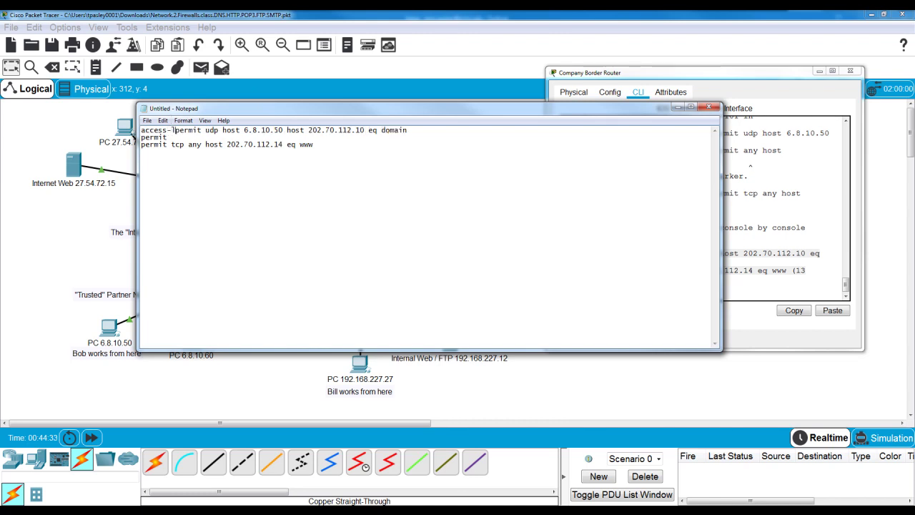
{"action": "type", "text": " 101"}
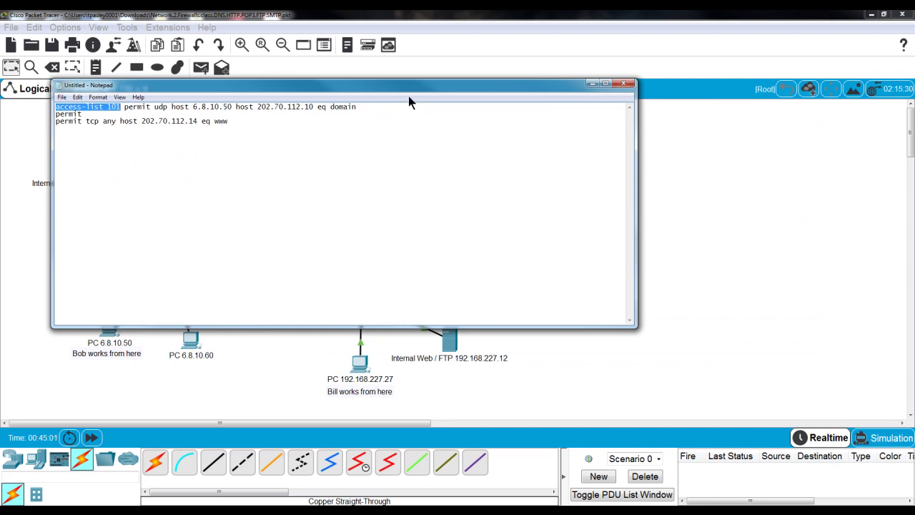
- Reopen the Company Border Router's CLI and arrange the Notepad window beside it
{"action": "left_click_drag", "start_coordinate": [412, 91], "coordinate": [417, 259]}
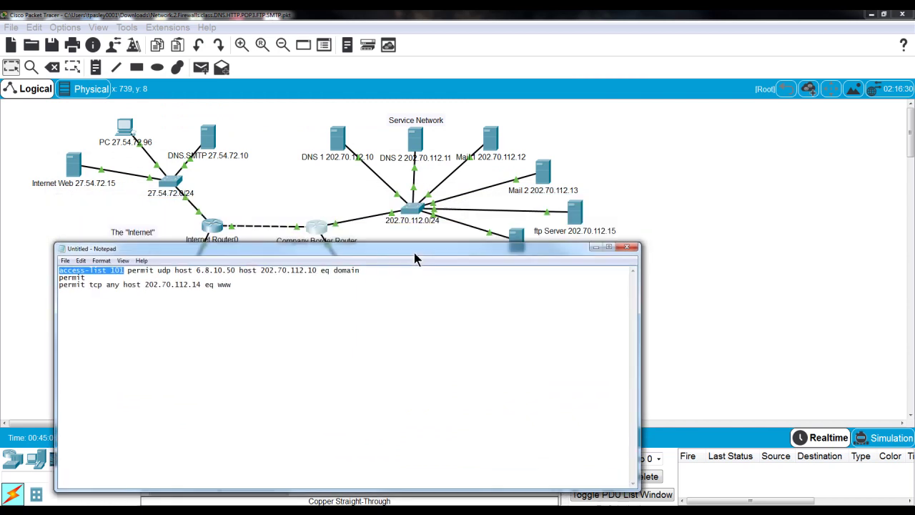
{"action": "left_click", "coordinate": [316, 231]}
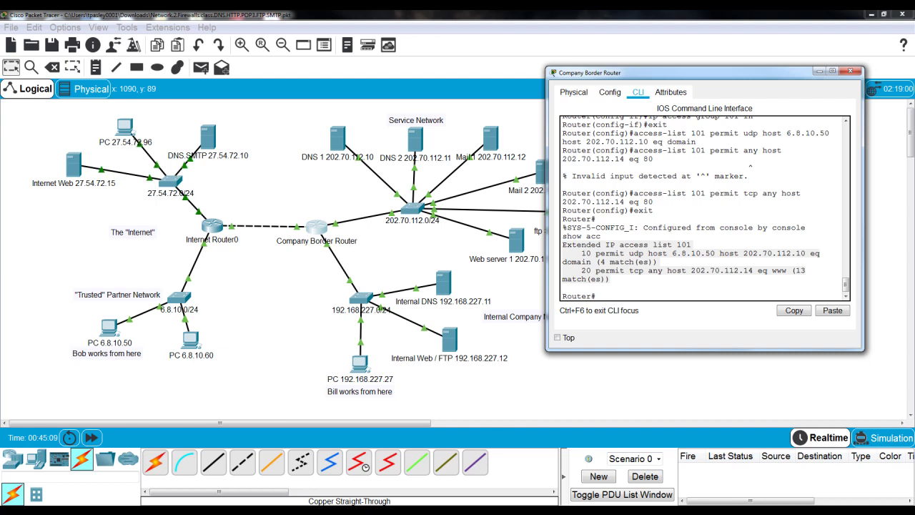
{"action": "left_click", "coordinate": [328, 1]}
{"action": "left_click", "coordinate": [512, 44]}
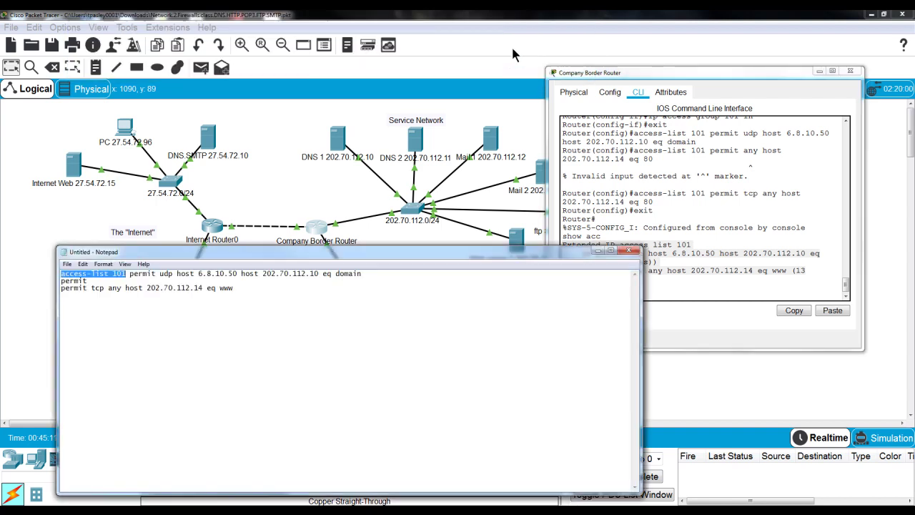
{"action": "left_click_drag", "start_coordinate": [368, 247], "coordinate": [329, 151]}
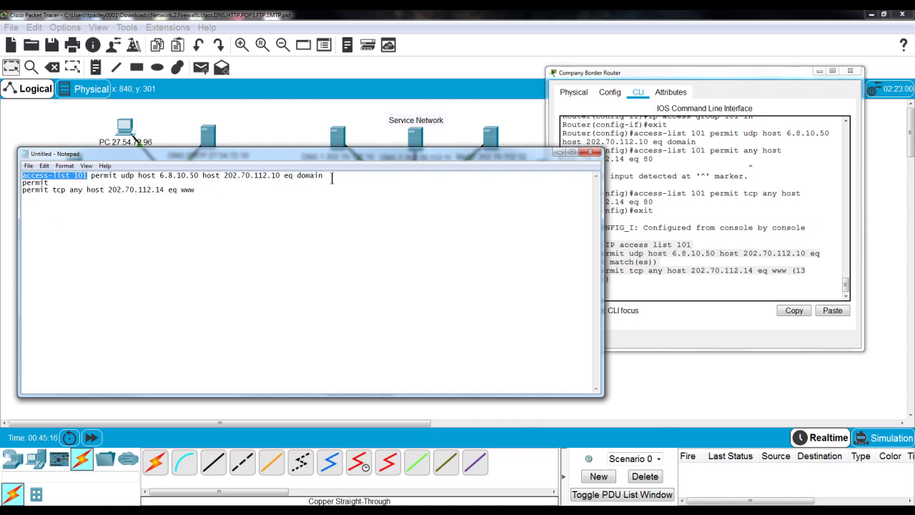
- Copy the "access-list 101" prefix to the start of the second and third lines, separated from permit by a space
{"action": "right_click", "coordinate": [78, 176]}
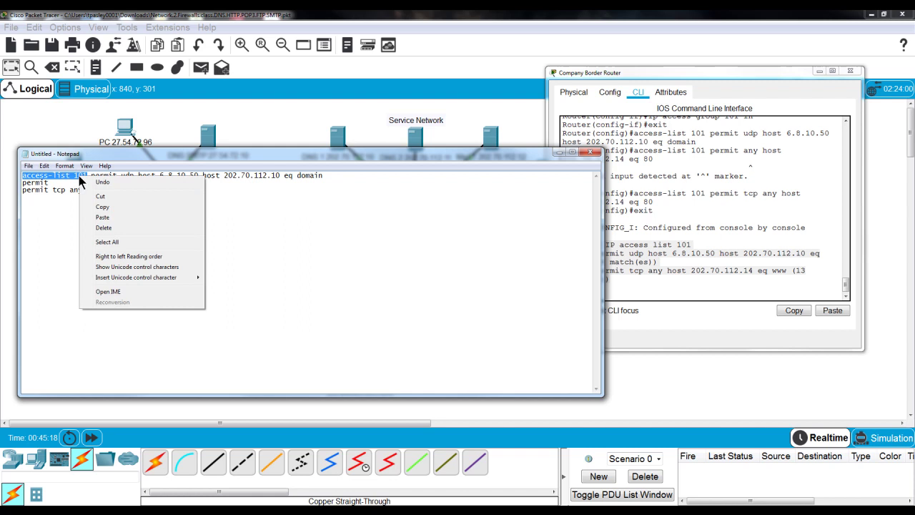
{"action": "left_click", "coordinate": [104, 208]}
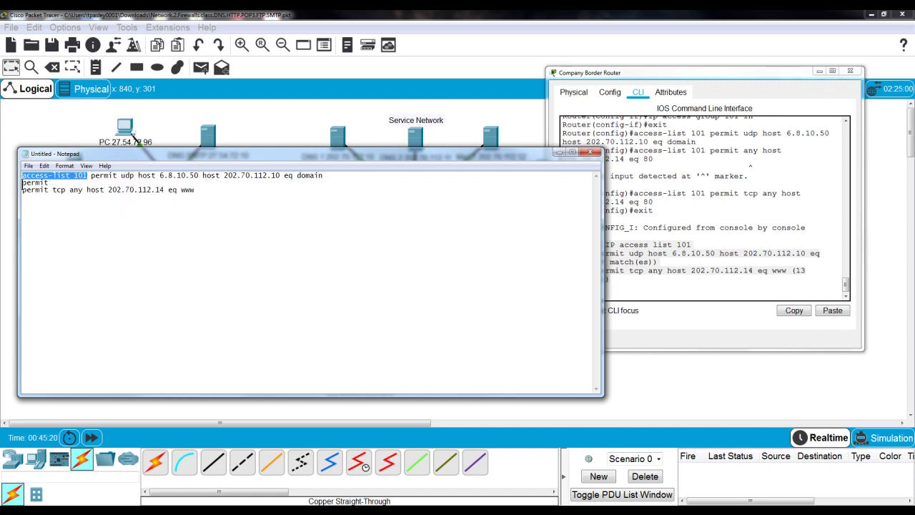
{"action": "left_click", "coordinate": [25, 183]}
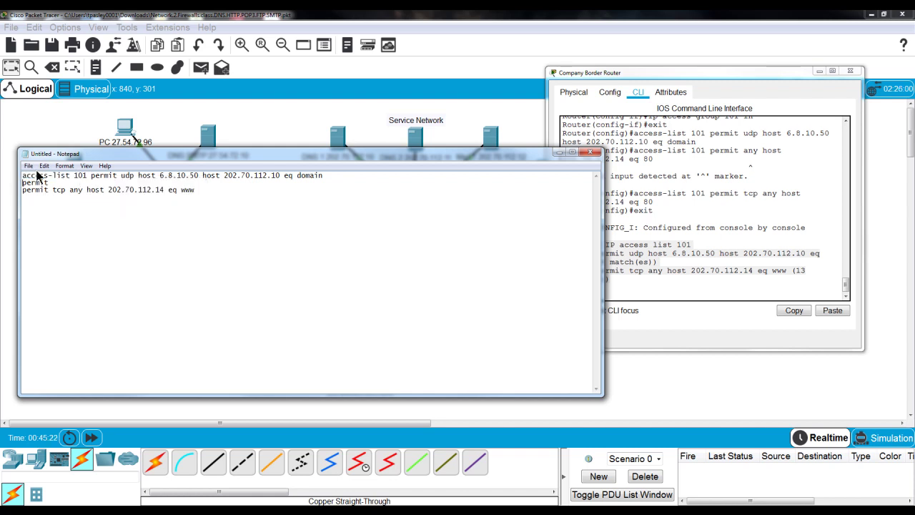
{"action": "type", "text": "access-list 101"}
{"action": "left_click", "coordinate": [22, 191]}
{"action": "right_click", "coordinate": [22, 191]}
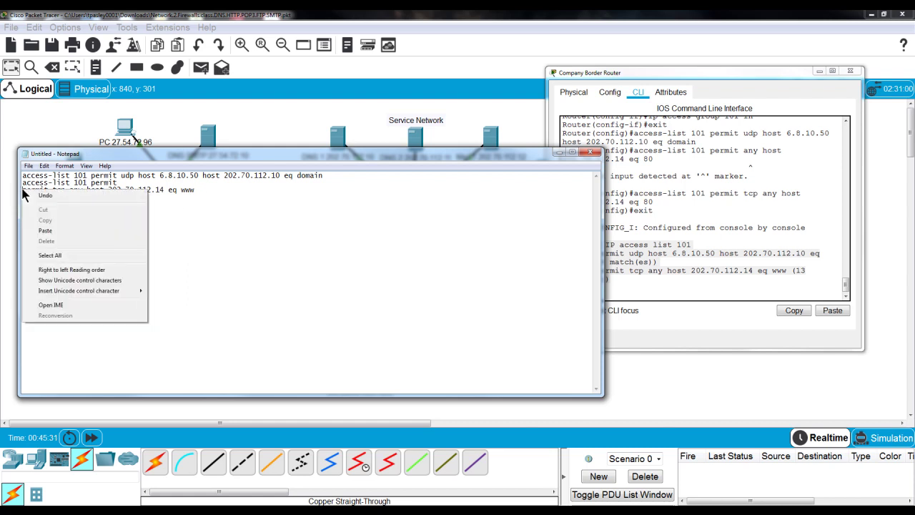
{"action": "left_click", "coordinate": [45, 231]}
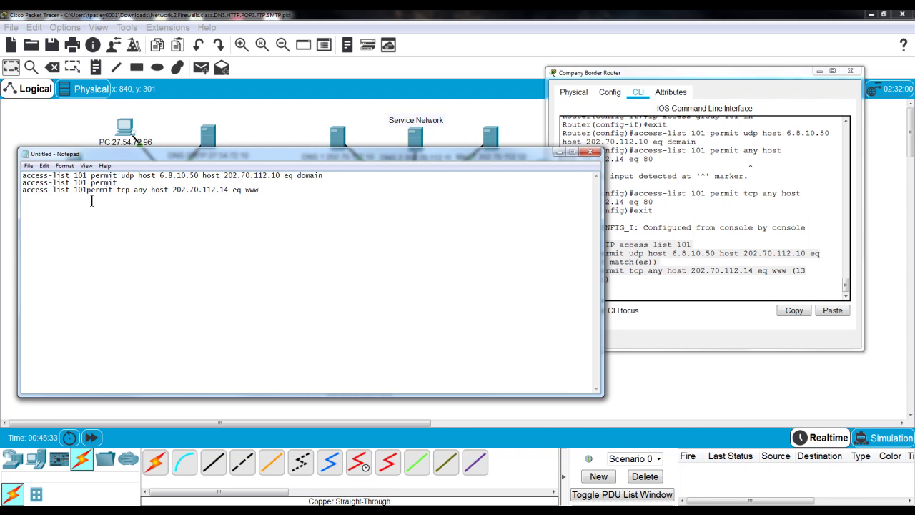
{"action": "left_click", "coordinate": [121, 182]}
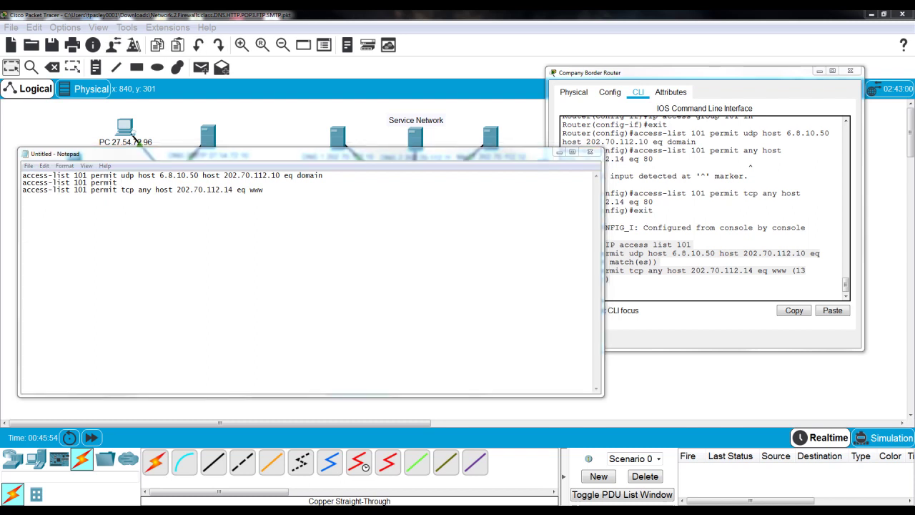
- Complete the second access-list line in Notepad by adding "deny tcp any any eq www" after permit
{"action": "mouse_move", "coordinate": [537, 48]}
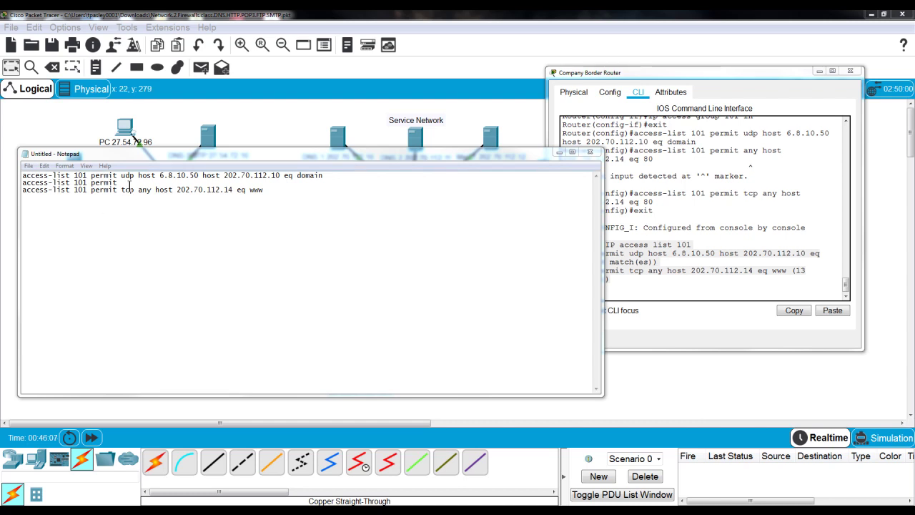
{"action": "left_click", "coordinate": [125, 184]}
{"action": "right_click", "coordinate": [125, 185]}
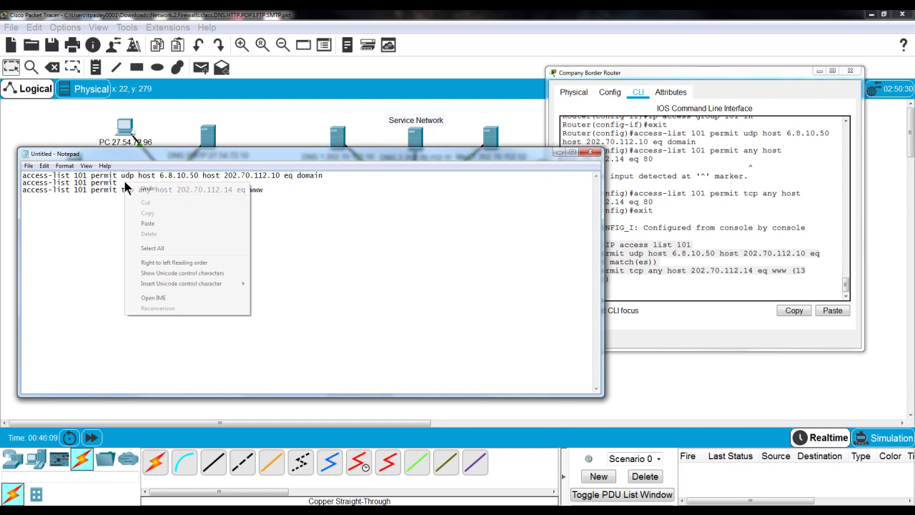
{"action": "left_click", "coordinate": [147, 223]}
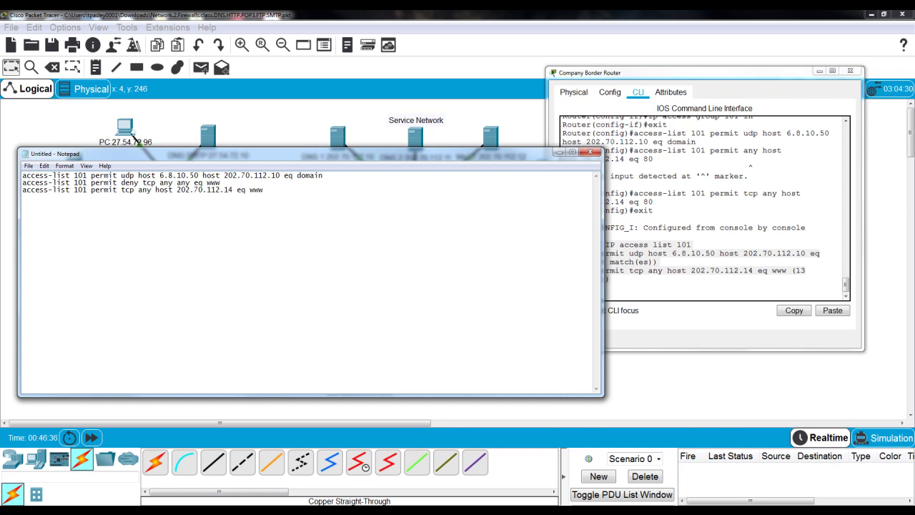
- Copy all three access-list lines and enter global configuration mode on the Company Border Router with "conf t"
{"action": "left_click_drag", "start_coordinate": [267, 190], "coordinate": [20, 176]}
{"action": "right_click", "coordinate": [68, 183]}
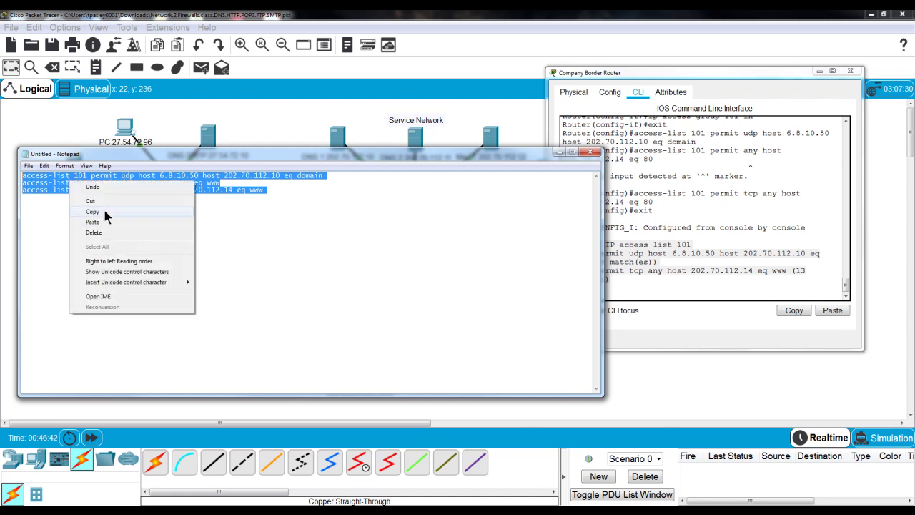
{"action": "left_click", "coordinate": [104, 212]}
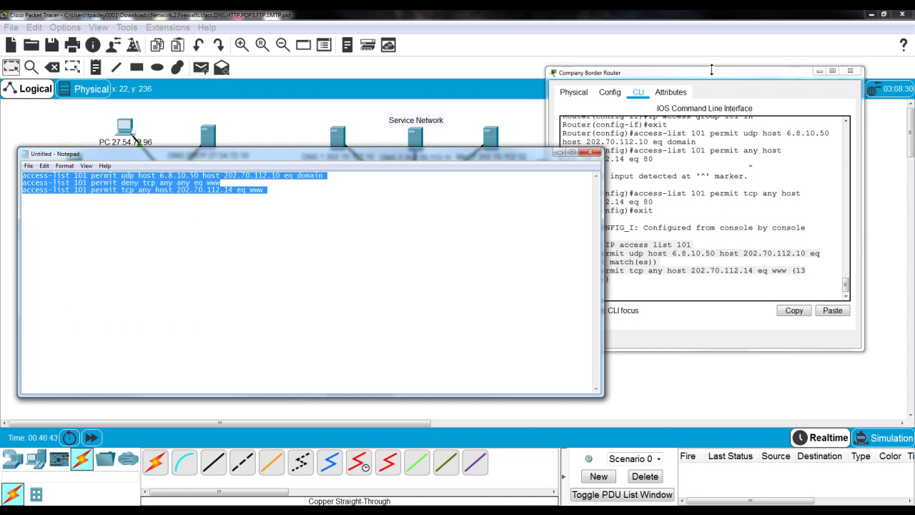
{"action": "left_click", "coordinate": [712, 70]}
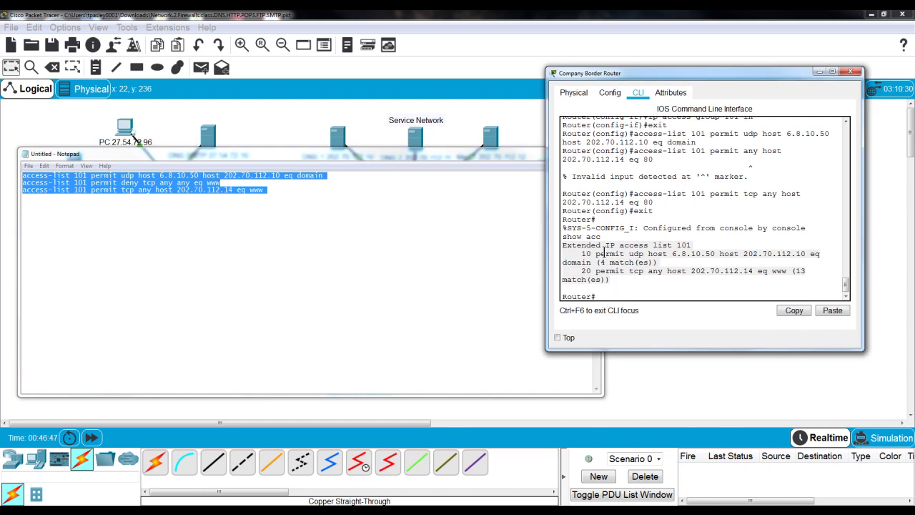
{"action": "left_click", "coordinate": [607, 296]}
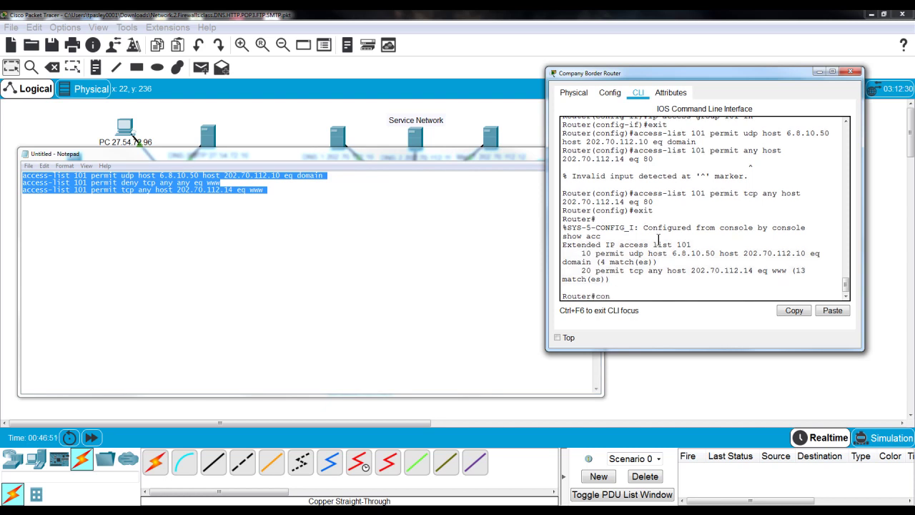
{"action": "type", "text": "conf t"}
{"action": "key", "text": "Return"}
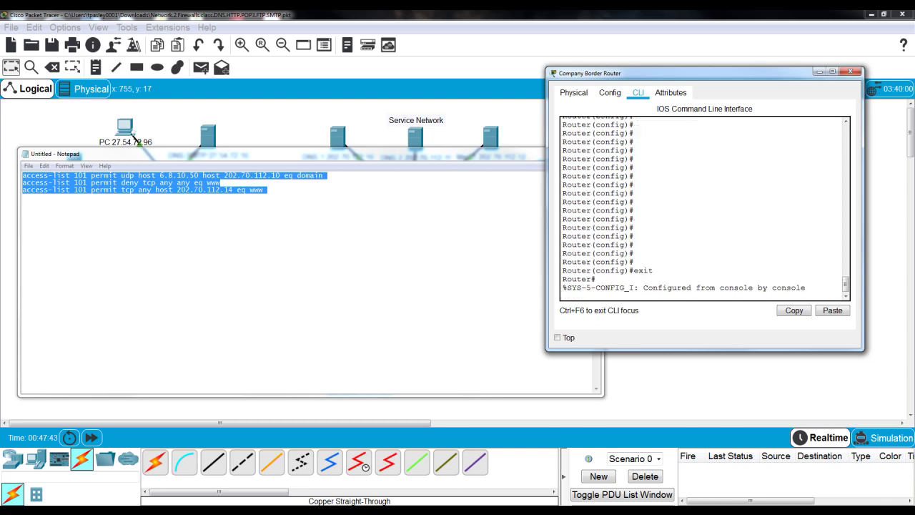
- Remove the word "permit" from the second Notepad line so it reads "access-list 101 deny tcp any any eq www"
{"action": "left_click", "coordinate": [238, 153]}
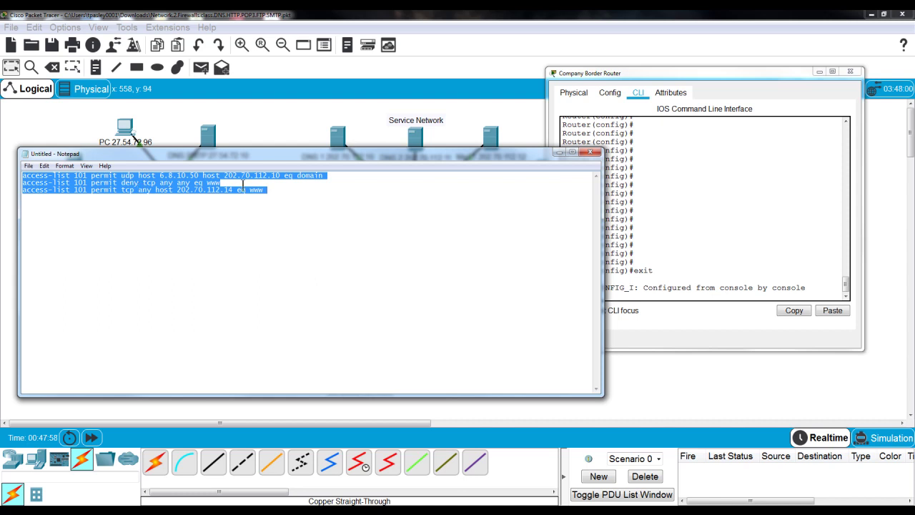
{"action": "left_click", "coordinate": [120, 183]}
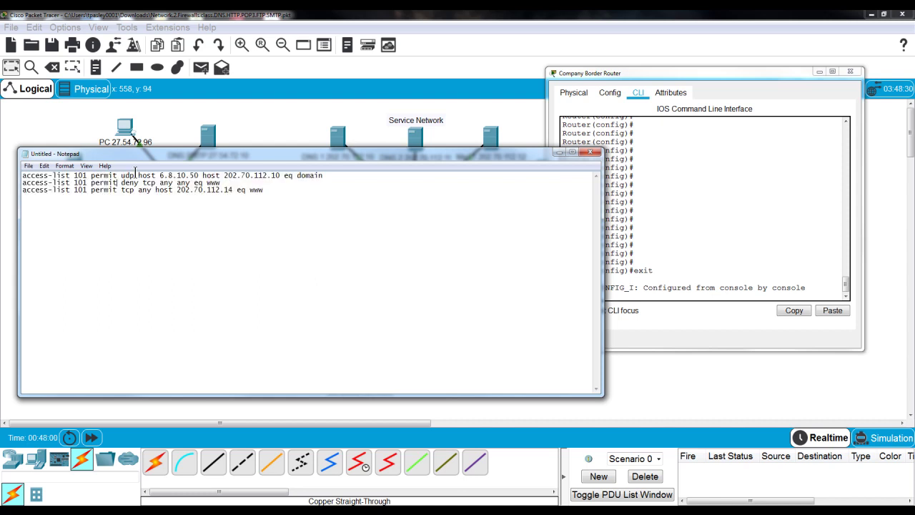
{"action": "key", "text": "BackSpace"}
{"action": "key", "text": "BackSpace"}
{"action": "key", "text": "BackSpace"}
{"action": "key", "text": "BackSpace"}
{"action": "key", "text": "BackSpace"}
{"action": "key", "text": "BackSpace"}
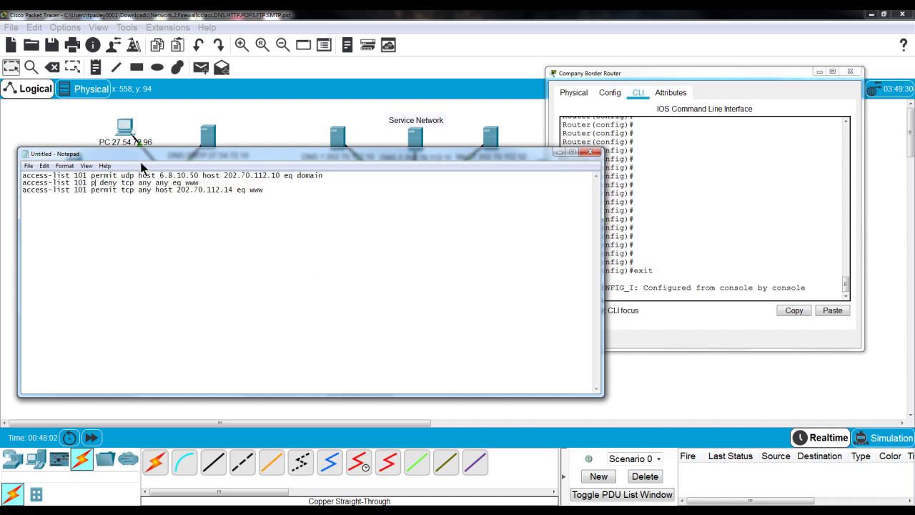
{"action": "key", "text": "BackSpace"}
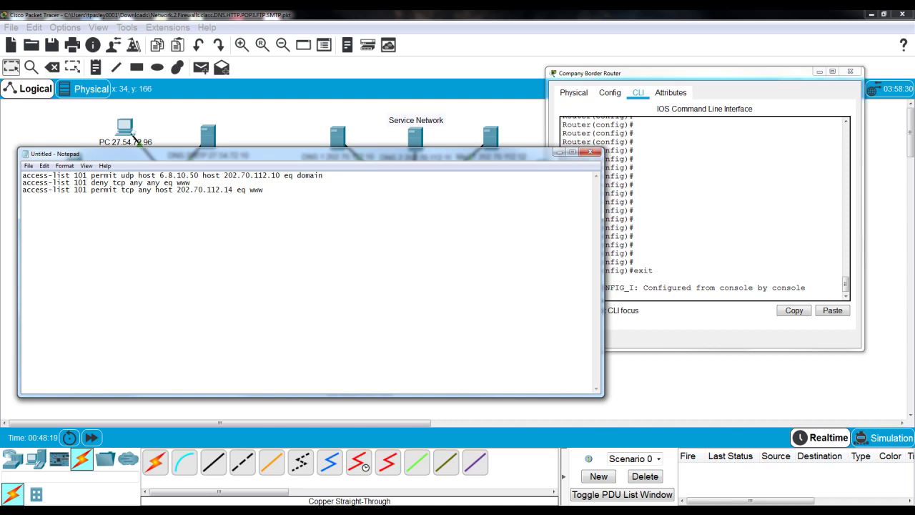
- Try to run "no access-list 101" at the Company Border Router's privileged prompt
{"action": "mouse_move", "coordinate": [121, 6]}
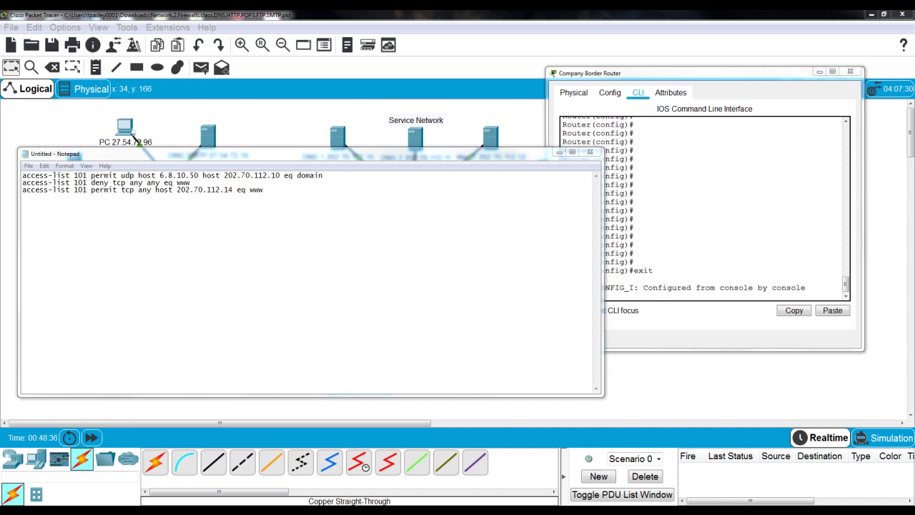
{"action": "left_click", "coordinate": [690, 230]}
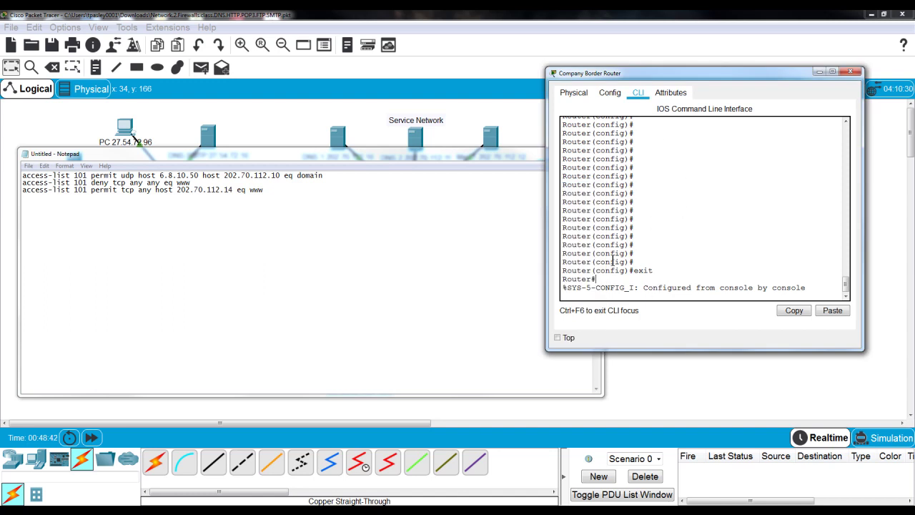
{"action": "key", "text": "Return"}
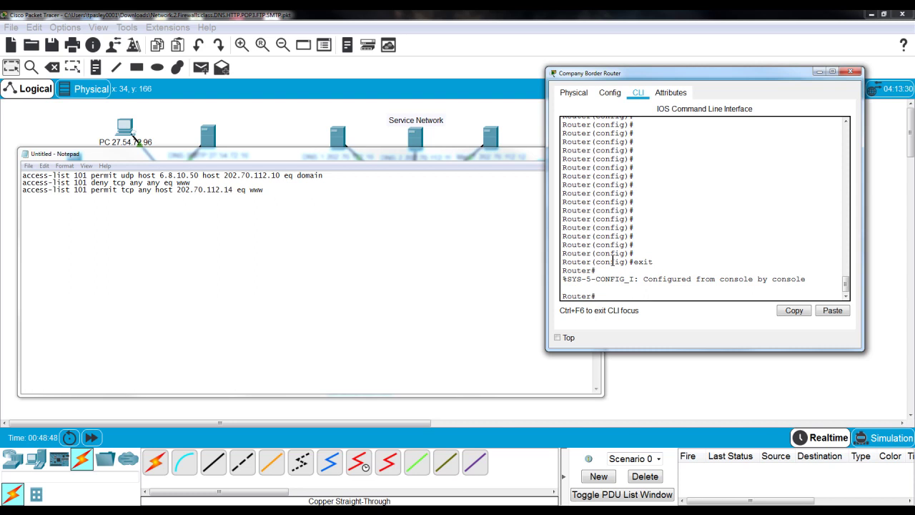
{"action": "left_click", "coordinate": [833, 312]}
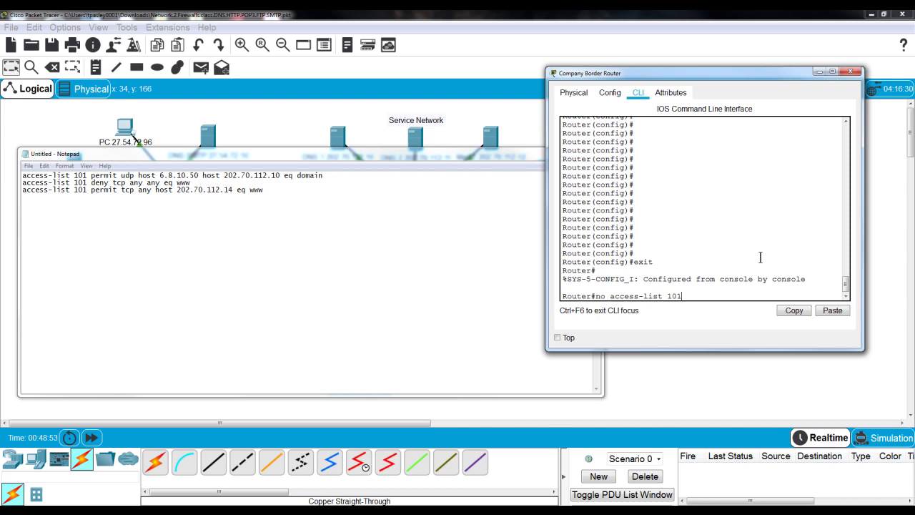
{"action": "key", "text": "Return"}
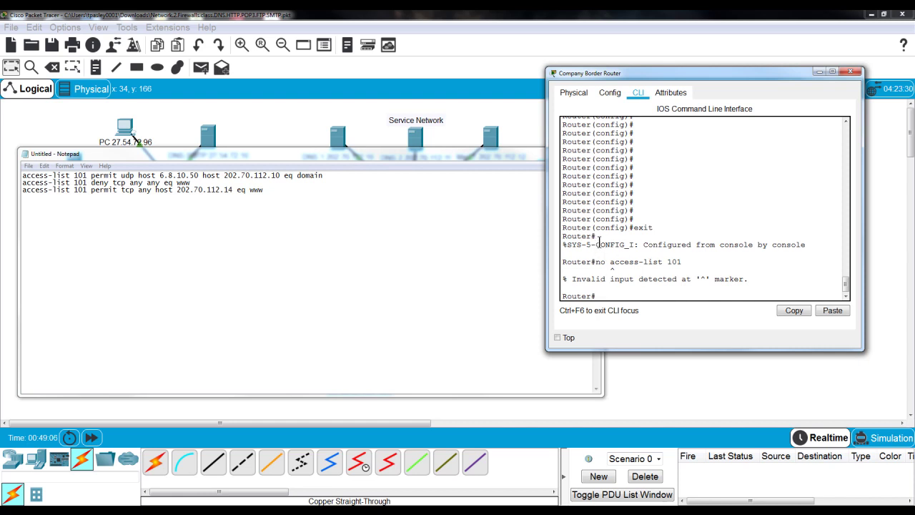
- Enter global configuration mode with "conf t" and delete the existing access list using "no access-list 101"
{"action": "left_click_drag", "start_coordinate": [665, 228], "coordinate": [634, 228]}
{"action": "left_click_drag", "start_coordinate": [596, 293], "coordinate": [592, 293]}
{"action": "left_click", "coordinate": [600, 282]}
{"action": "type", "text": "conf t"}
{"action": "key", "text": "Return"}
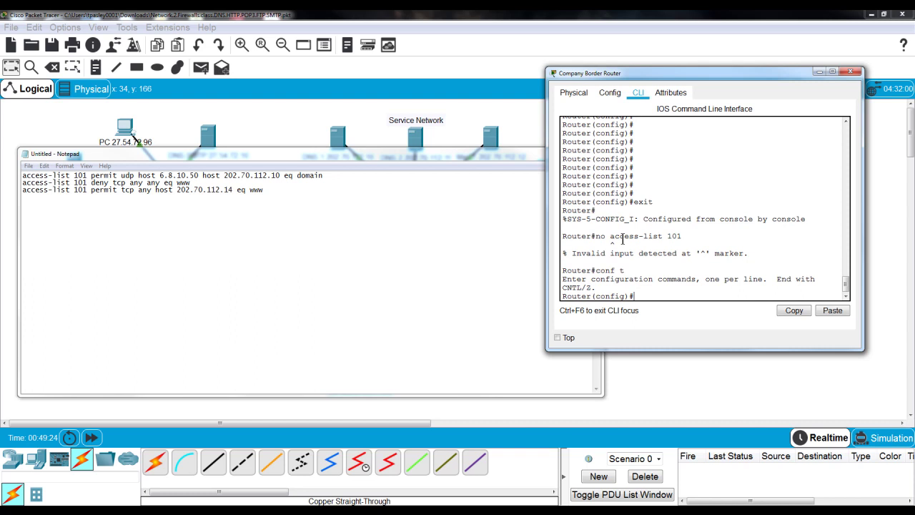
{"action": "right_click", "coordinate": [639, 299]}
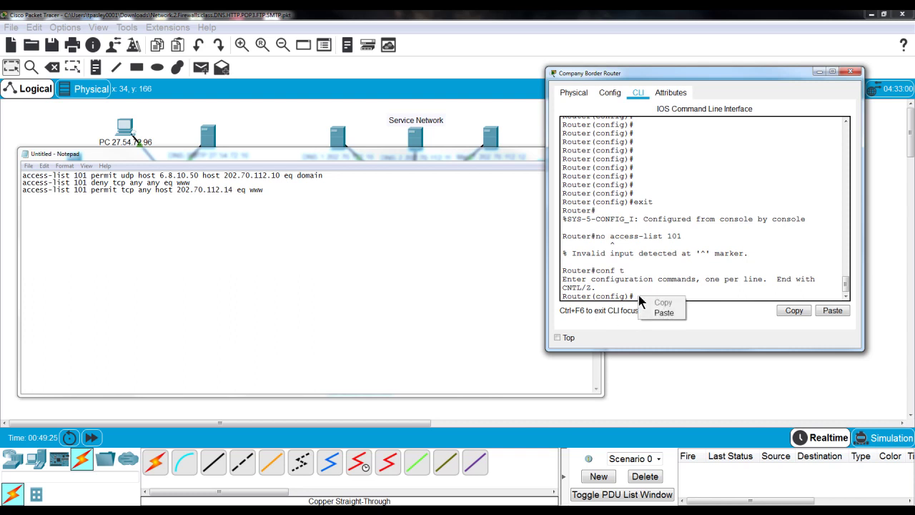
{"action": "left_click", "coordinate": [664, 313]}
{"action": "key", "text": "Return"}
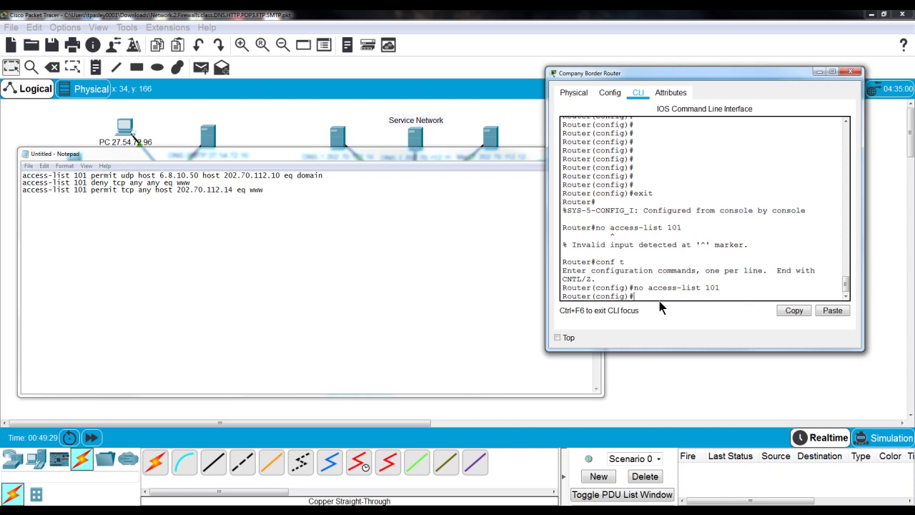
- Exit configuration mode and display the router's access lists with "sh acc" to check the deletion
{"action": "type", "text": "exit"}
{"action": "key", "text": "Return"}
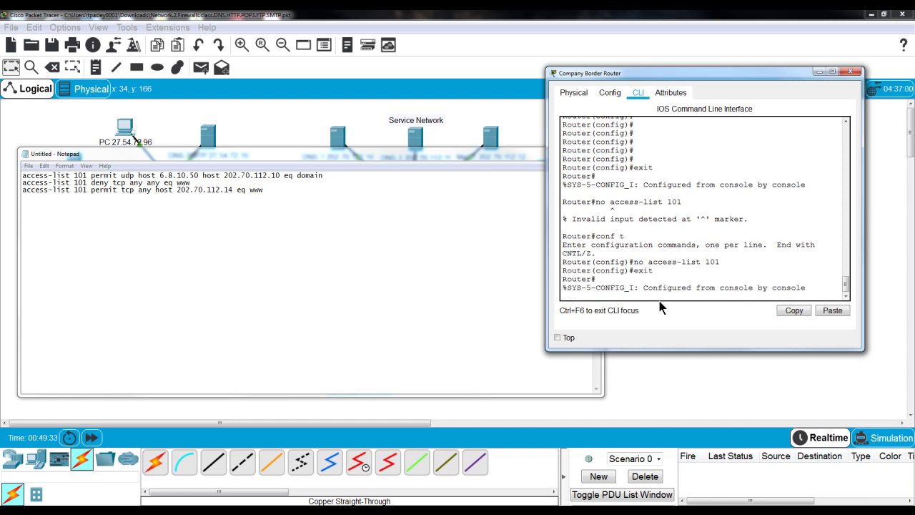
{"action": "type", "text": "sh acc"}
{"action": "key", "text": "Return"}
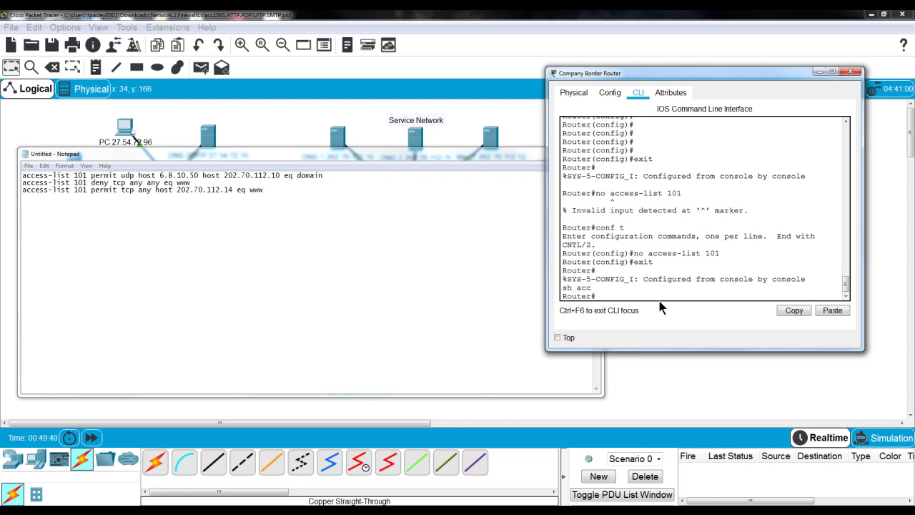
- Return the router to global configuration mode and insert "ip access-group 101 out" as a new first line in Notepad
{"action": "type", "text": "conf t"}
{"action": "key", "text": "Return"}
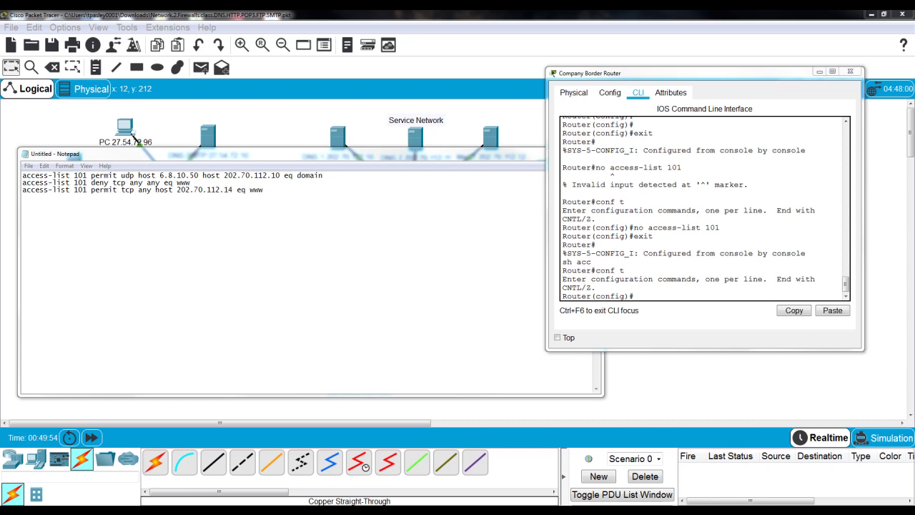
{"action": "left_click", "coordinate": [23, 176]}
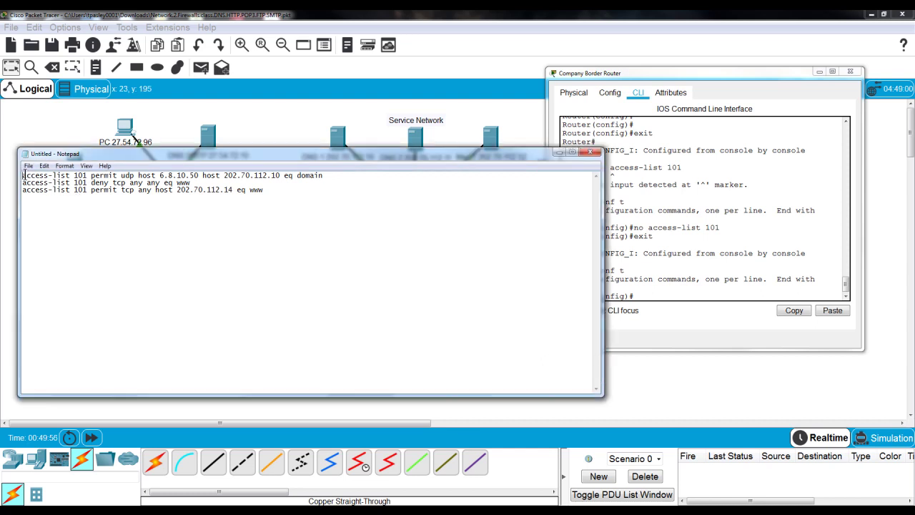
{"action": "key", "text": "Return"}
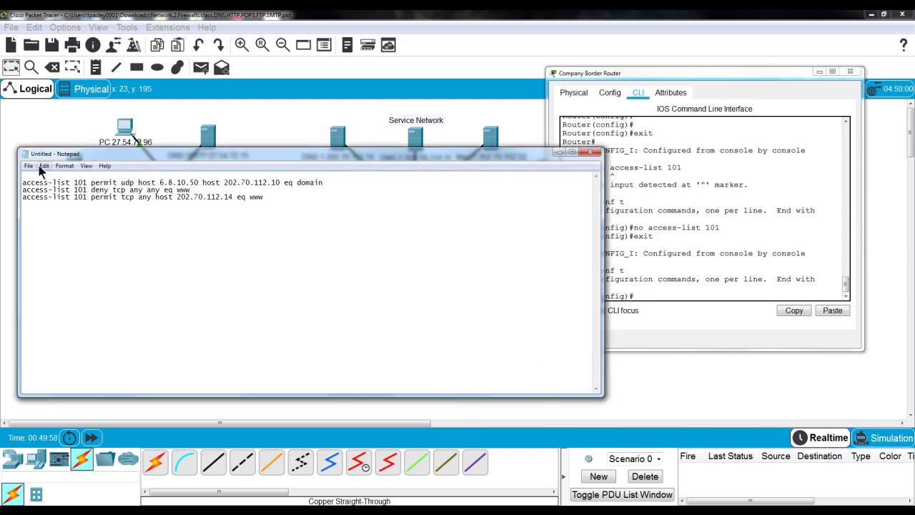
{"action": "type", "text": "ip access-group 101 out"}
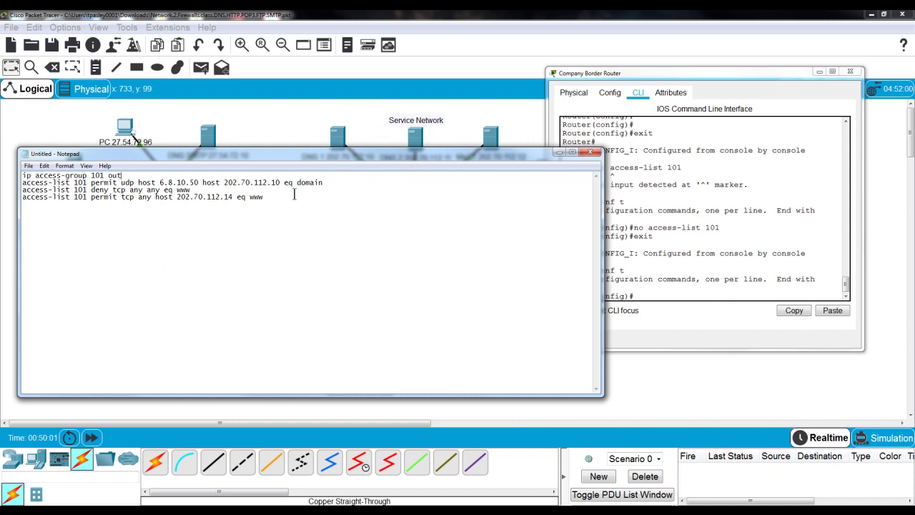
- Copy all four Notepad lines and paste them at the Company Border Router's configuration prompt
{"action": "left_click", "coordinate": [241, 196]}
{"action": "key", "text": "Home"}
{"action": "key", "text": "shift+End"}
{"action": "left_click_drag", "start_coordinate": [197, 186], "coordinate": [22, 175]}
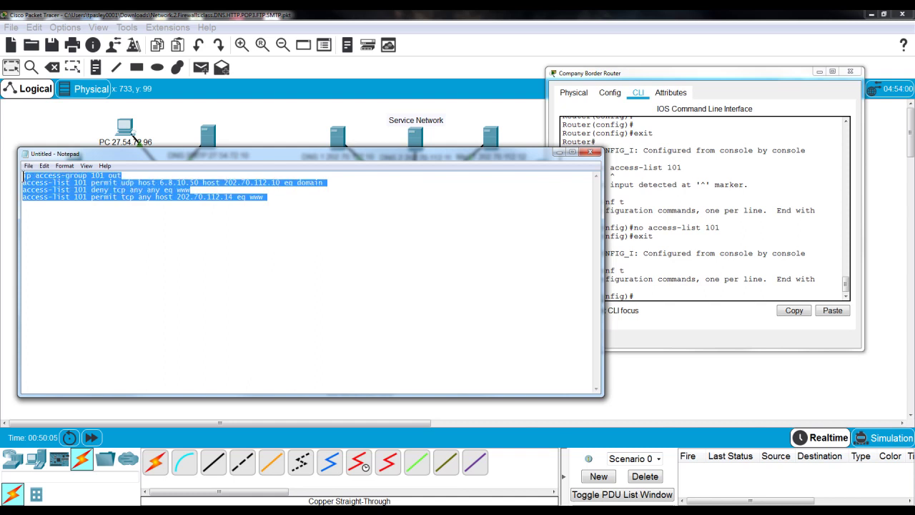
{"action": "right_click", "coordinate": [45, 179]}
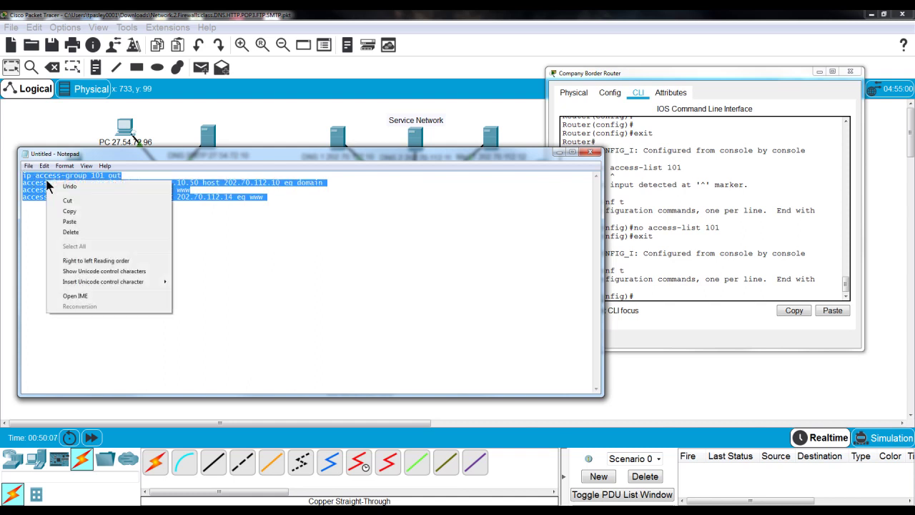
{"action": "left_click", "coordinate": [76, 211]}
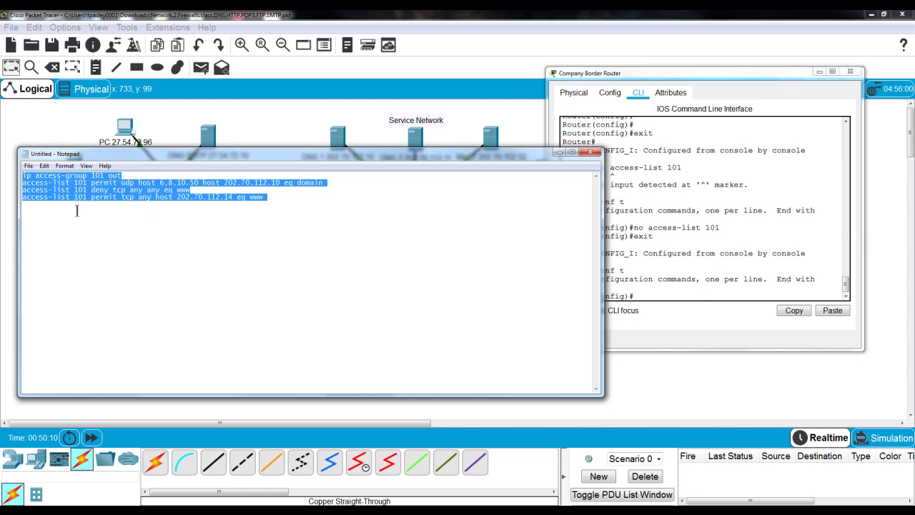
{"action": "left_click", "coordinate": [642, 296]}
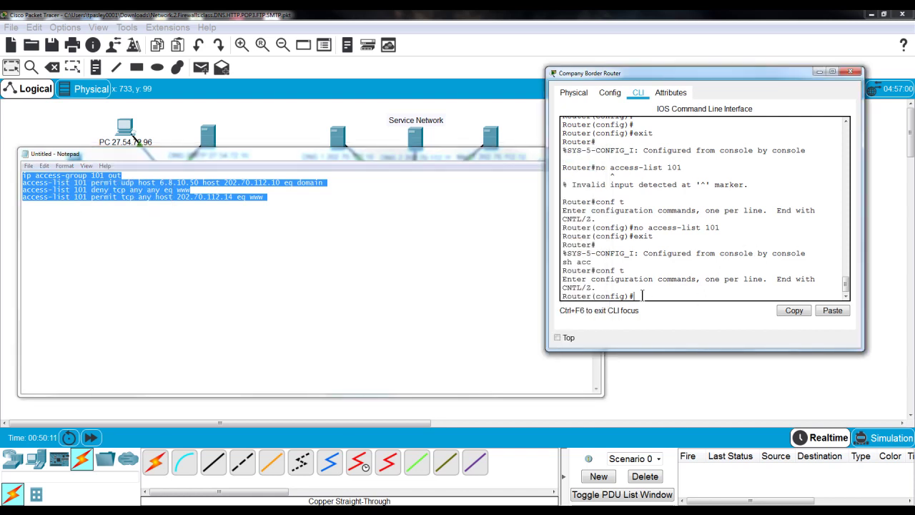
{"action": "left_click", "coordinate": [830, 313]}
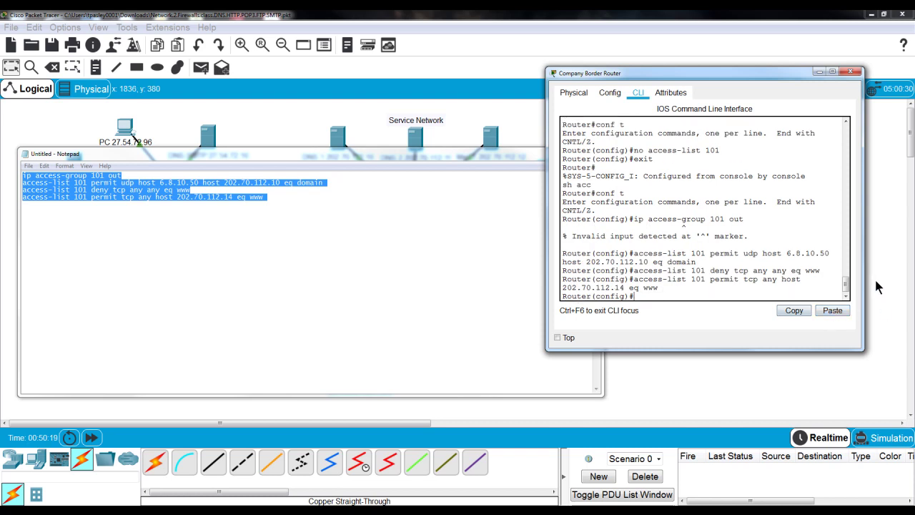
- Exit configuration mode and list the access lists with "sh acc" to review the order of the new rules
{"action": "type", "text": "exit"}
{"action": "key", "text": "Return"}
{"action": "type", "text": "sh acc"}
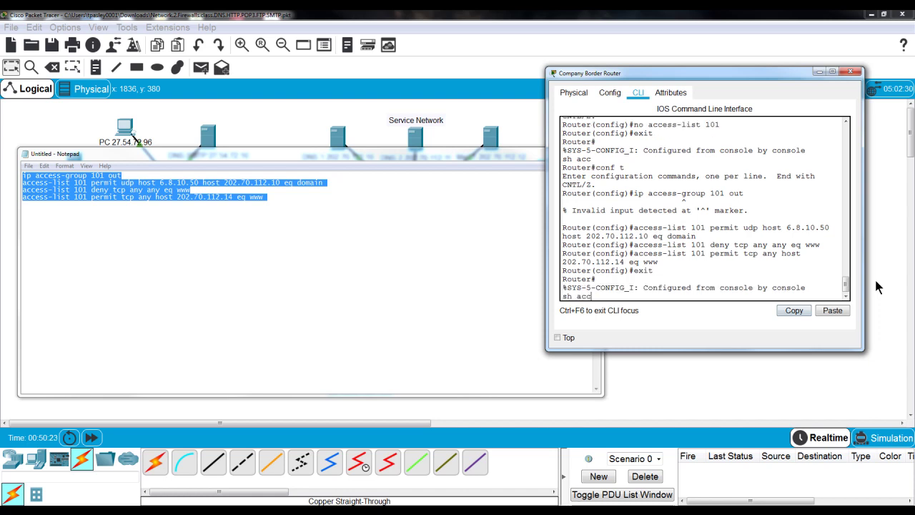
{"action": "key", "text": "Return"}
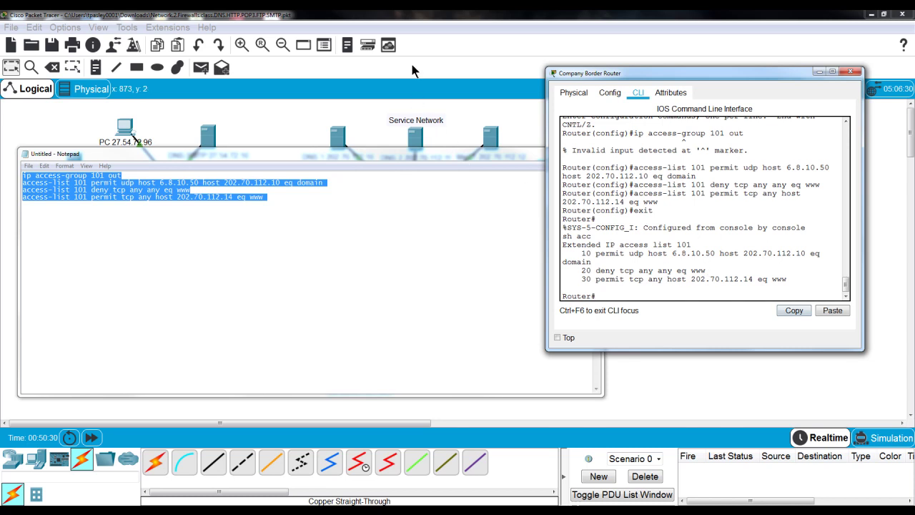
{"action": "left_click", "coordinate": [424, 27]}
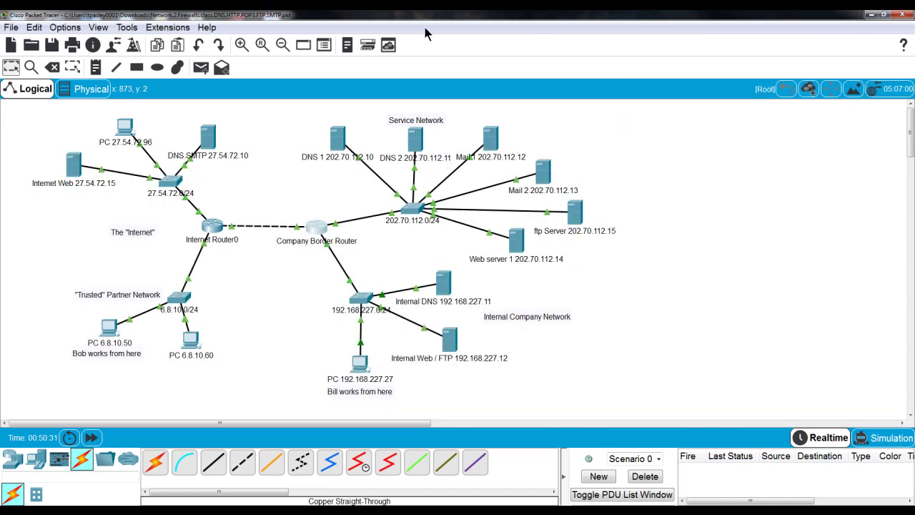
{"action": "left_click", "coordinate": [111, 330]}
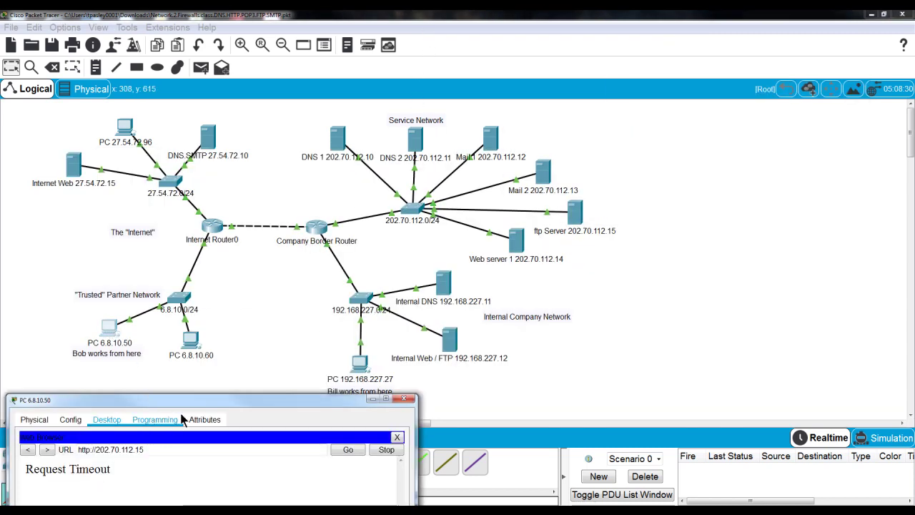
{"action": "left_click_drag", "start_coordinate": [187, 408], "coordinate": [487, 203]}
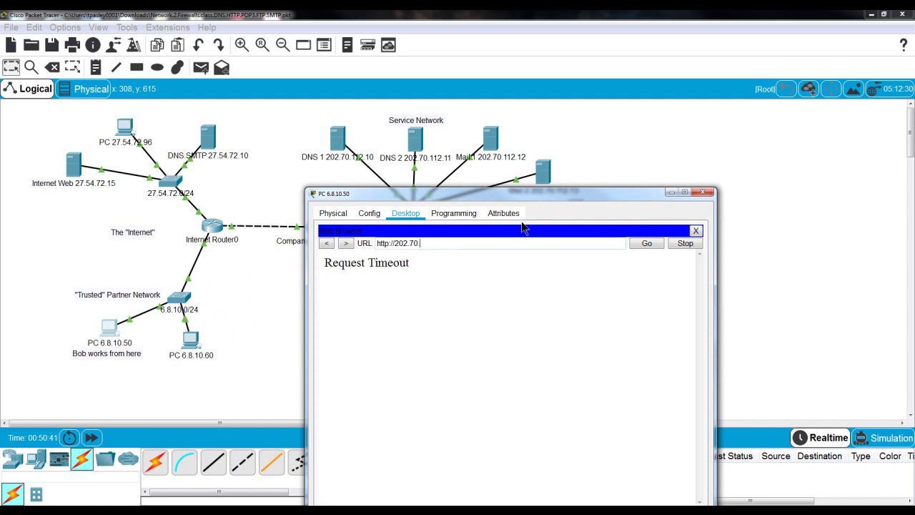
{"action": "key", "text": "BackSpace"}
{"action": "key", "text": "BackSpace"}
{"action": "left_click_drag", "start_coordinate": [531, 194], "coordinate": [639, 285]}
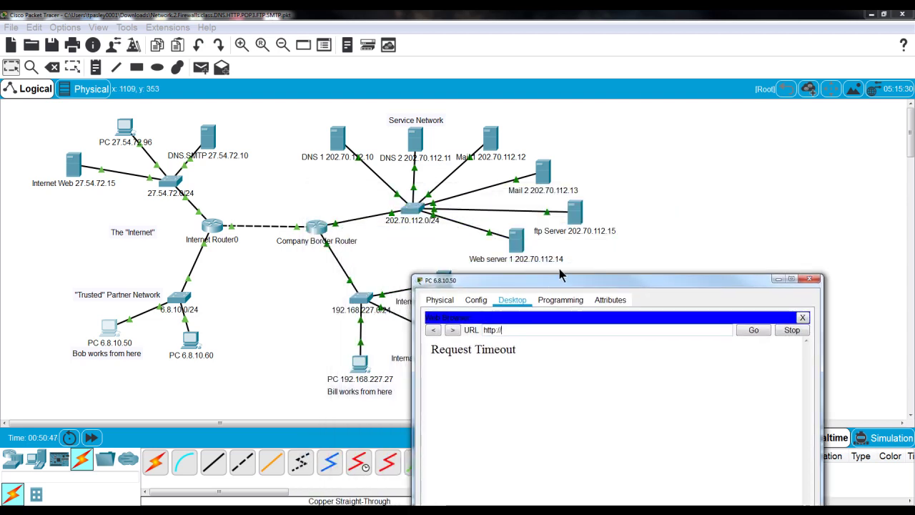
{"action": "type", "text": "www.mycompany.com"}
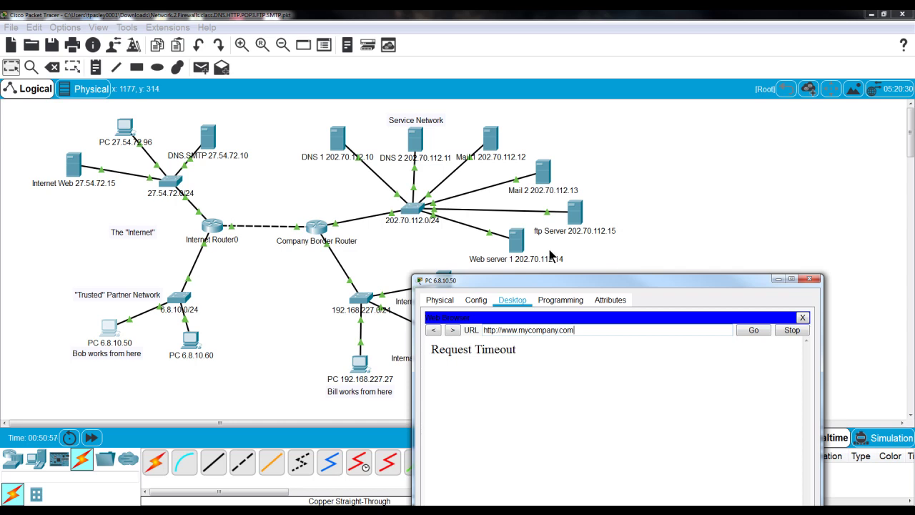
{"action": "left_click", "coordinate": [755, 331]}
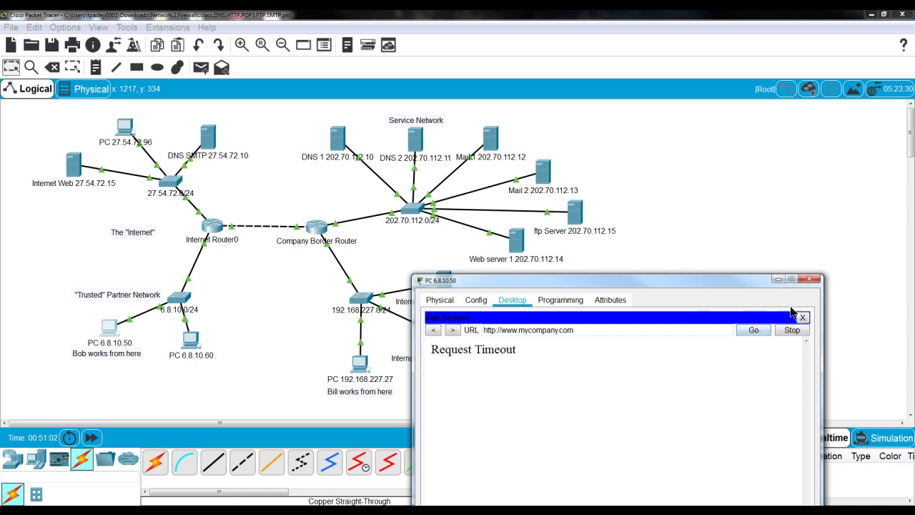
{"action": "left_click_drag", "start_coordinate": [570, 329], "coordinate": [484, 329]}
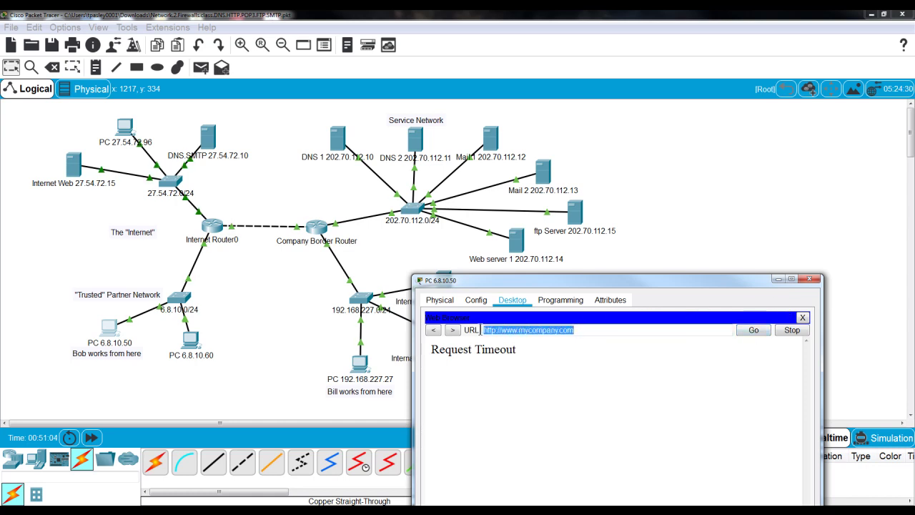
{"action": "right_click", "coordinate": [527, 329]}
{"action": "left_click", "coordinate": [552, 371]}
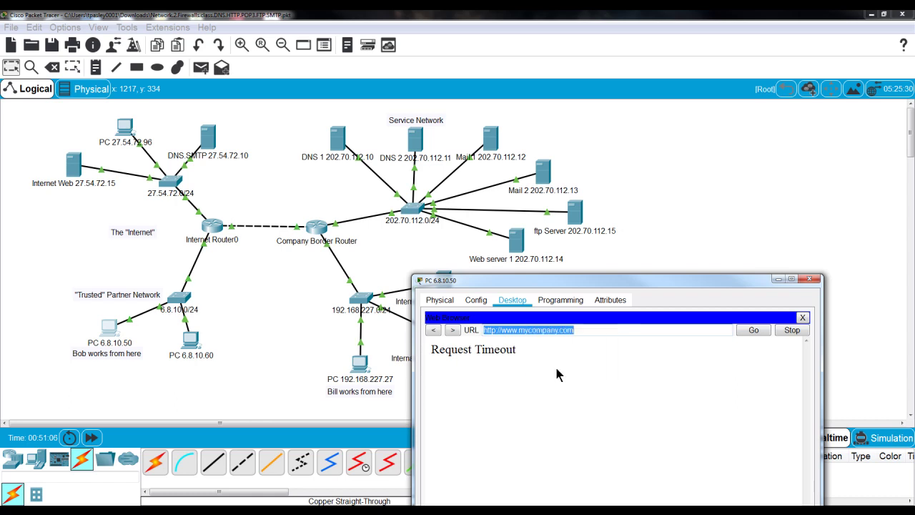
{"action": "left_click", "coordinate": [803, 319]}
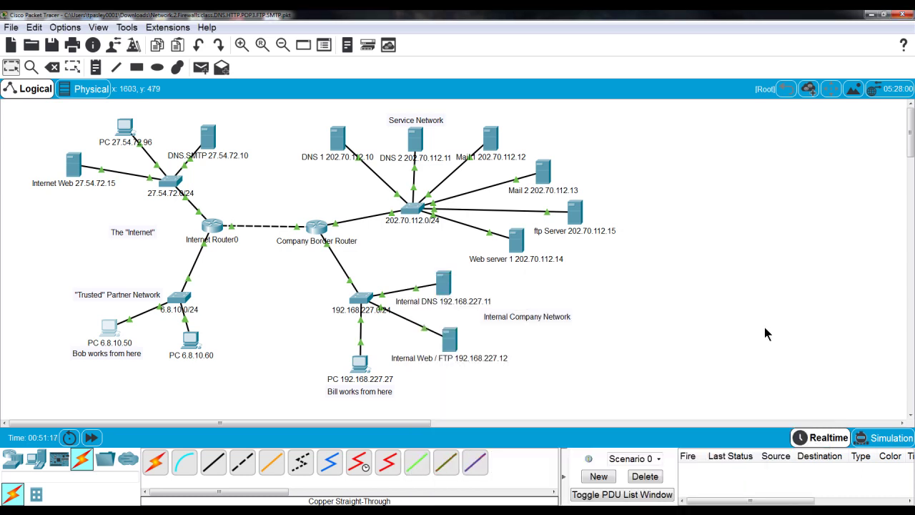
{"action": "left_click", "coordinate": [108, 330]}
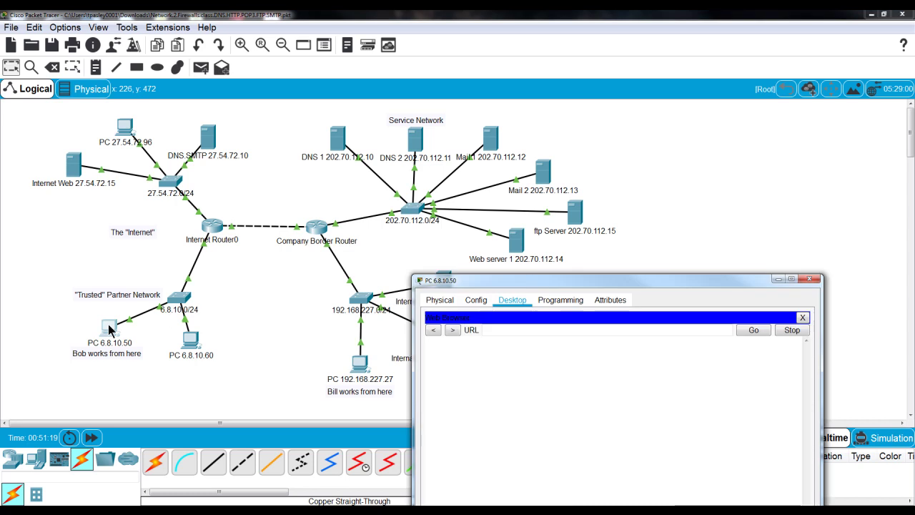
{"action": "right_click", "coordinate": [505, 327]}
{"action": "left_click", "coordinate": [542, 383]}
{"action": "left_click", "coordinate": [754, 331]}
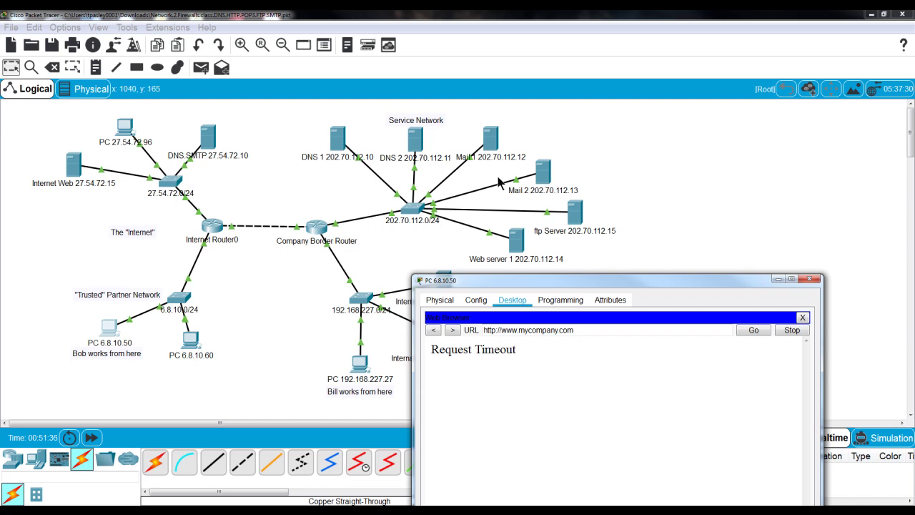
- Switch to the Notepad rule list and examine the order of the deny rule and the 202.70.112.14 permit rule
{"action": "mouse_move", "coordinate": [331, 2]}
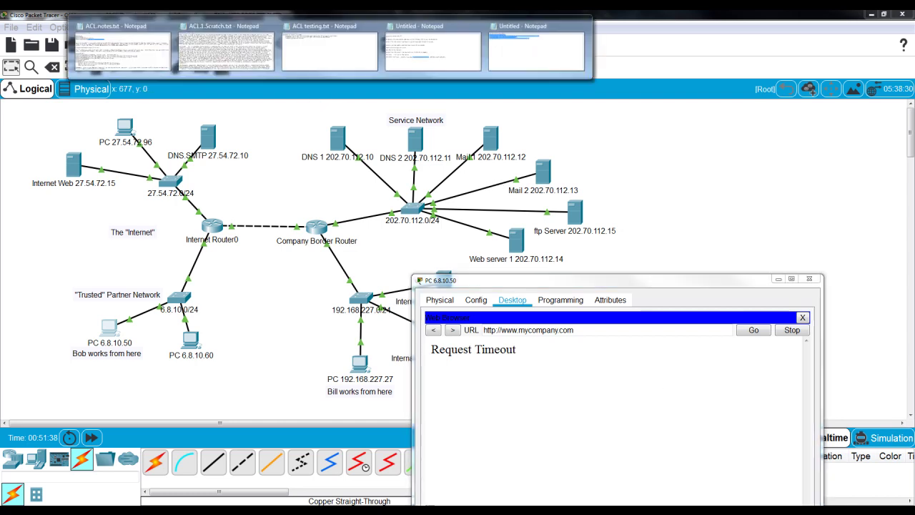
{"action": "left_click", "coordinate": [500, 50]}
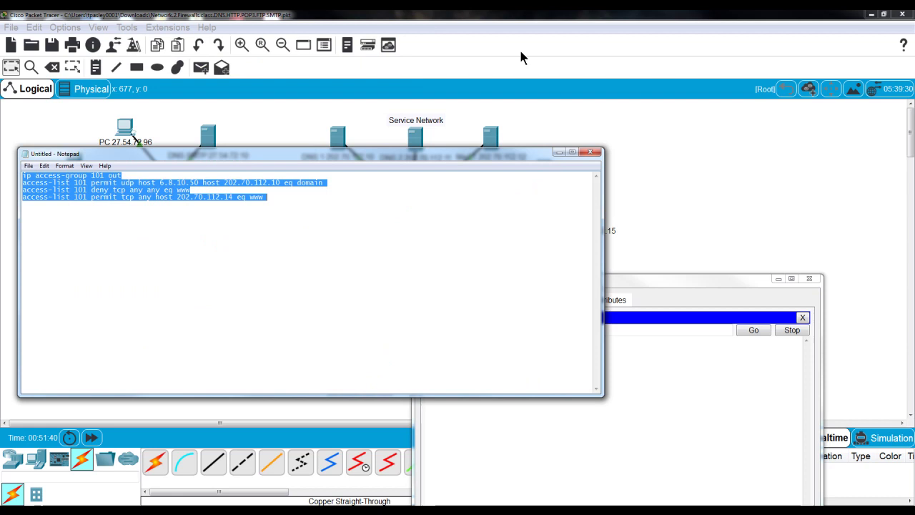
{"action": "left_click", "coordinate": [261, 205]}
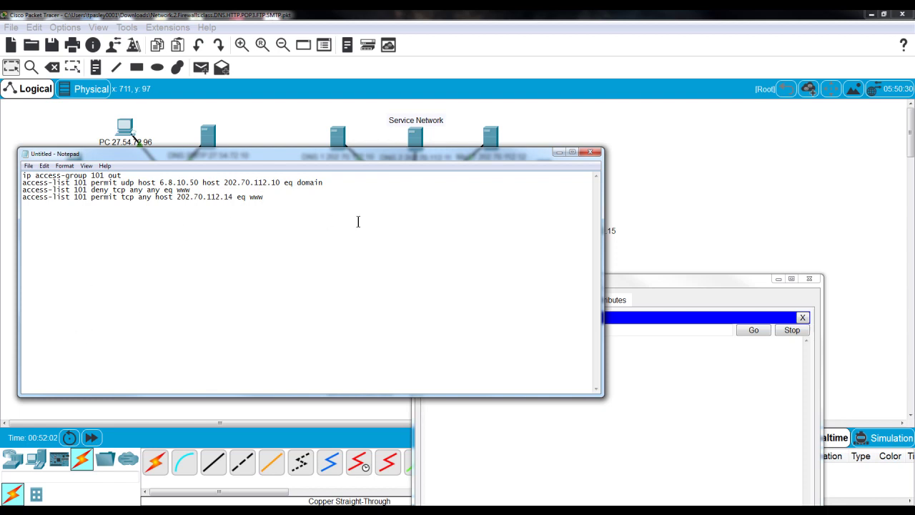
{"action": "left_click", "coordinate": [90, 190]}
{"action": "key", "text": "ctrl+End"}
{"action": "left_click_drag", "start_coordinate": [91, 189], "coordinate": [198, 192]}
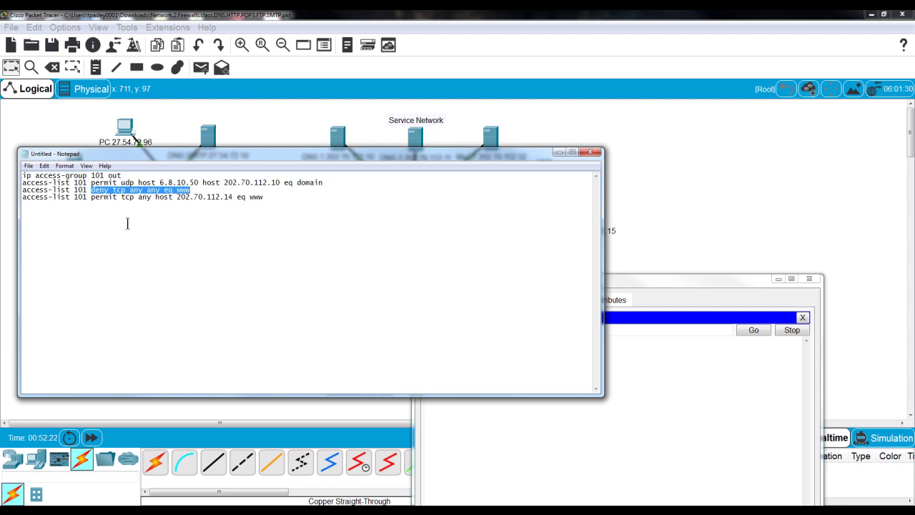
{"action": "left_click_drag", "start_coordinate": [91, 202], "coordinate": [266, 210]}
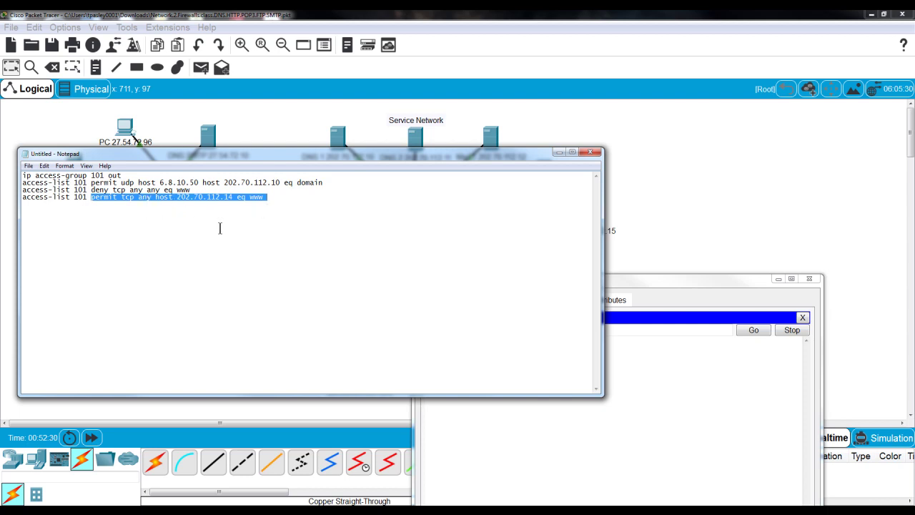
{"action": "left_click", "coordinate": [192, 201]}
{"action": "left_click_drag", "start_coordinate": [177, 200], "coordinate": [233, 201]}
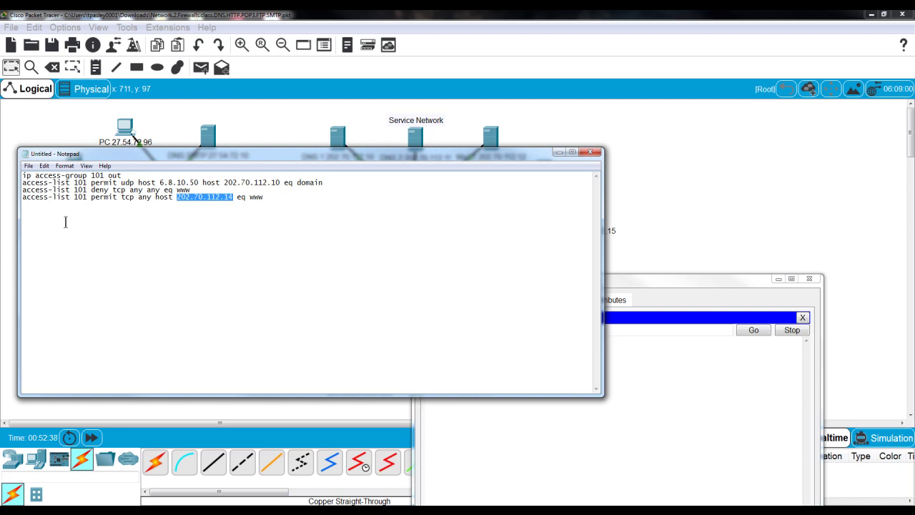
- Move "access-list 101 deny tcp any any eq www" below the tcp permit line in Notepad and remove the leftover blank line
{"action": "left_click_drag", "start_coordinate": [190, 189], "coordinate": [24, 189]}
{"action": "right_click", "coordinate": [26, 191]}
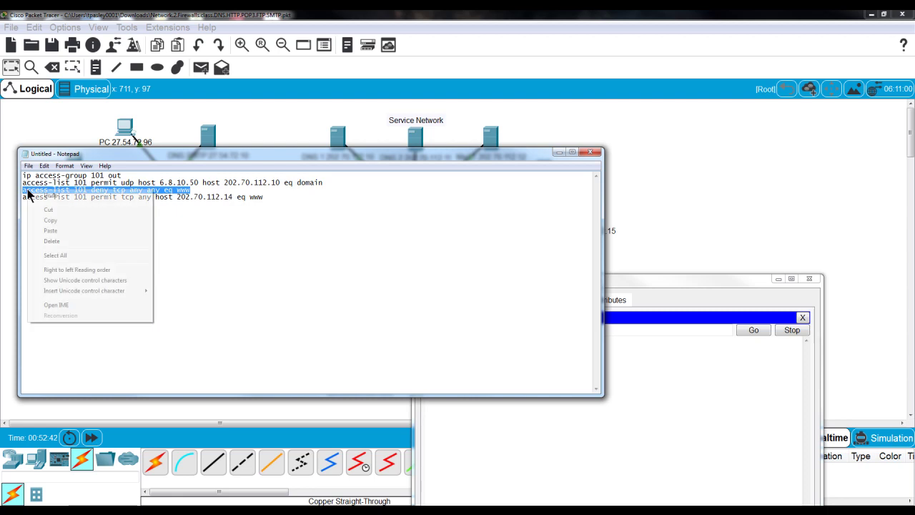
{"action": "left_click", "coordinate": [45, 211]}
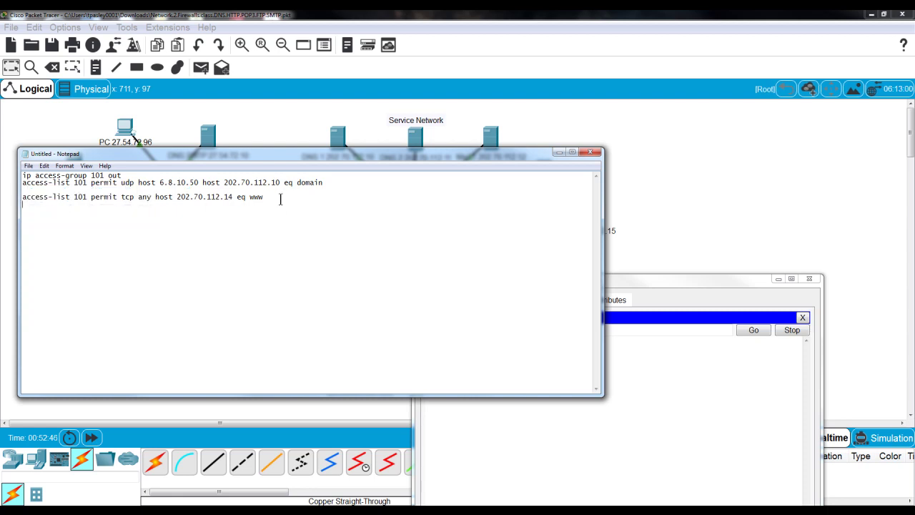
{"action": "left_click", "coordinate": [37, 206]}
{"action": "right_click", "coordinate": [37, 207]}
{"action": "left_click", "coordinate": [60, 249]}
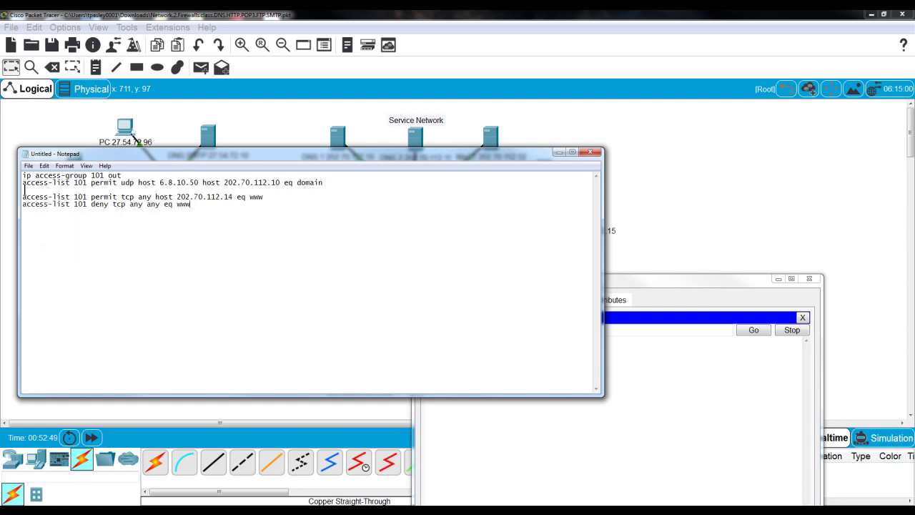
{"action": "key", "text": "Delete"}
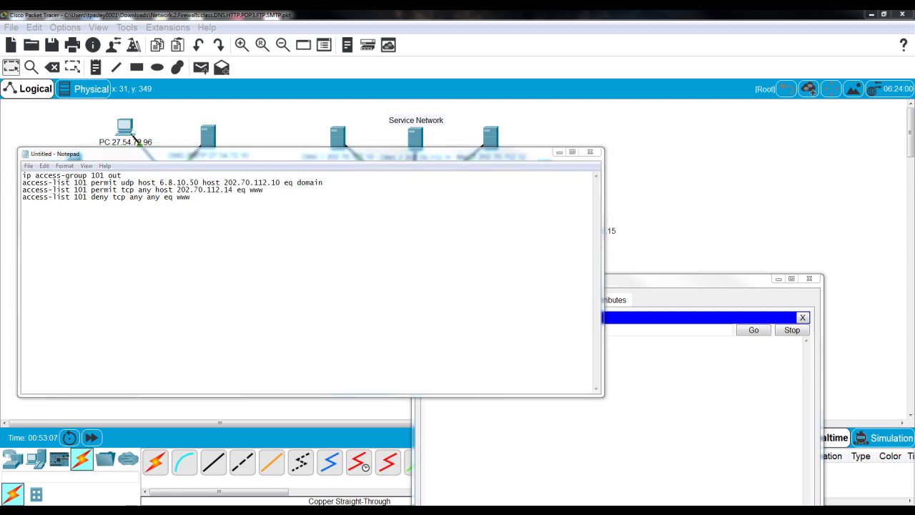
- Insert "no access-list 101" as a new first line above the Notepad commands
{"action": "left_click", "coordinate": [82, 200]}
{"action": "left_click", "coordinate": [24, 176]}
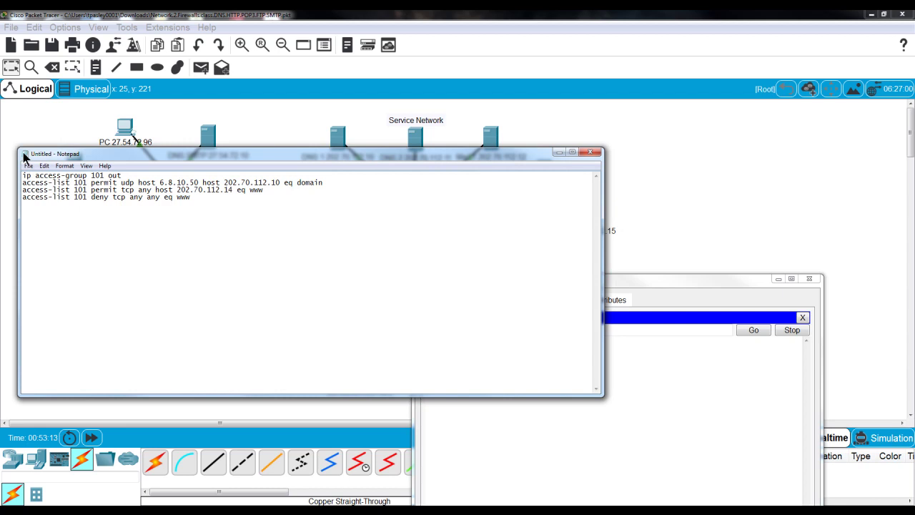
{"action": "key", "text": "Return"}
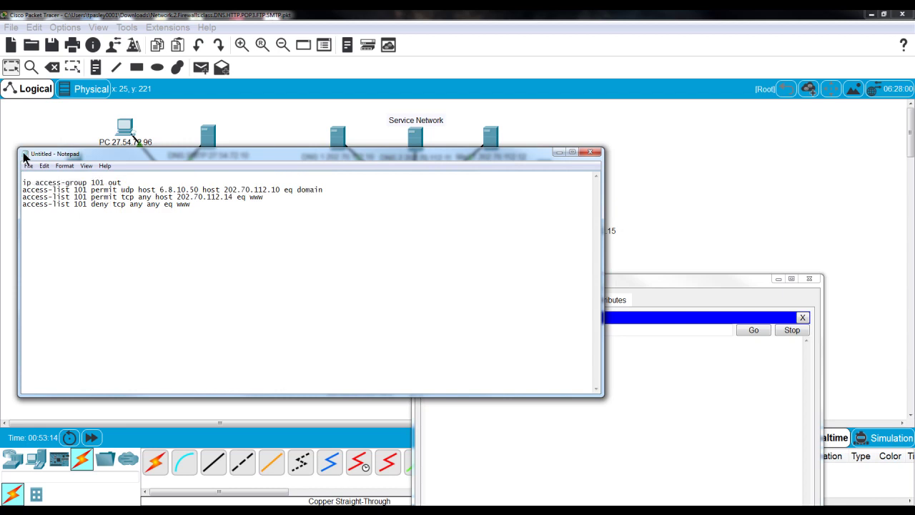
{"action": "type", "text": "no access-list 101"}
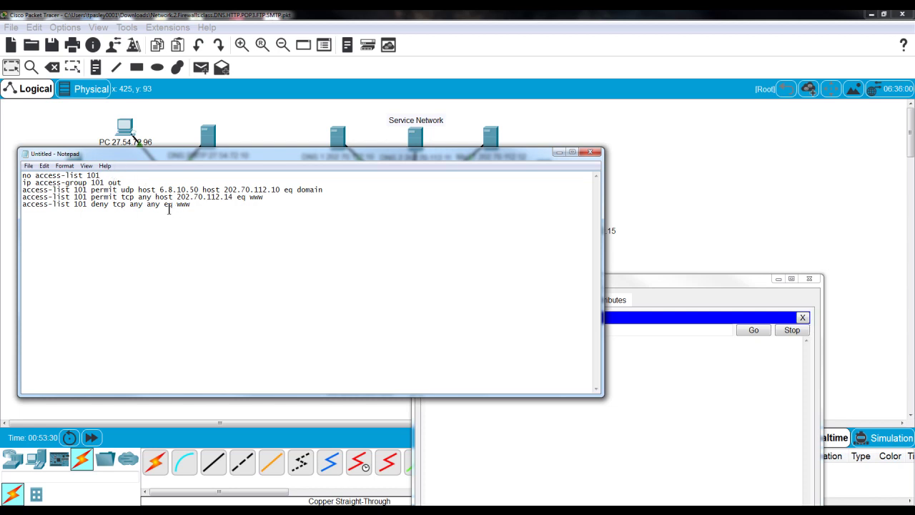
- Copy all five Notepad lines and run them in the Company Border Router's global configuration mode
{"action": "left_click_drag", "start_coordinate": [203, 206], "coordinate": [21, 176]}
{"action": "right_click", "coordinate": [48, 184]}
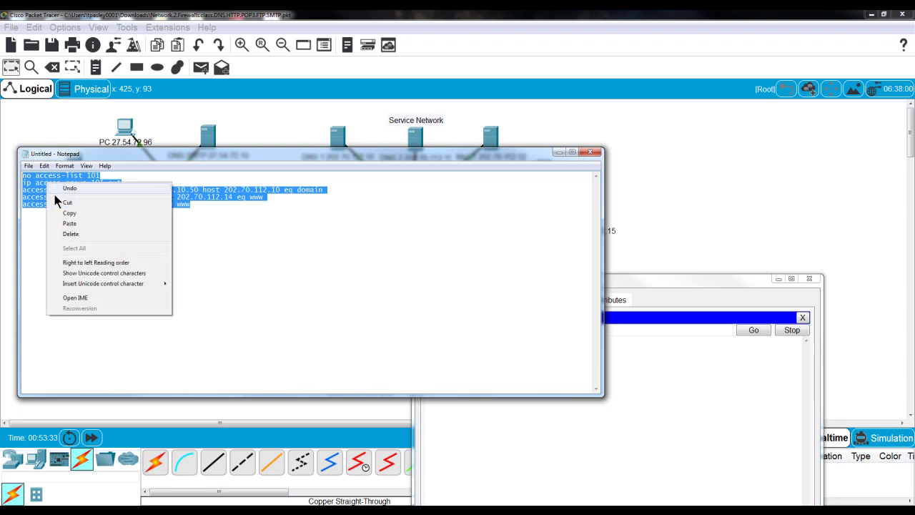
{"action": "left_click", "coordinate": [70, 214]}
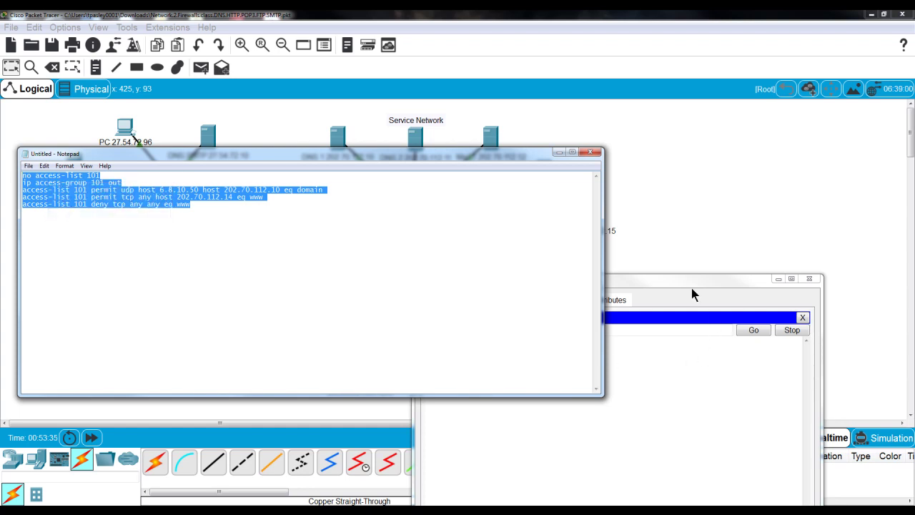
{"action": "left_click", "coordinate": [555, 36]}
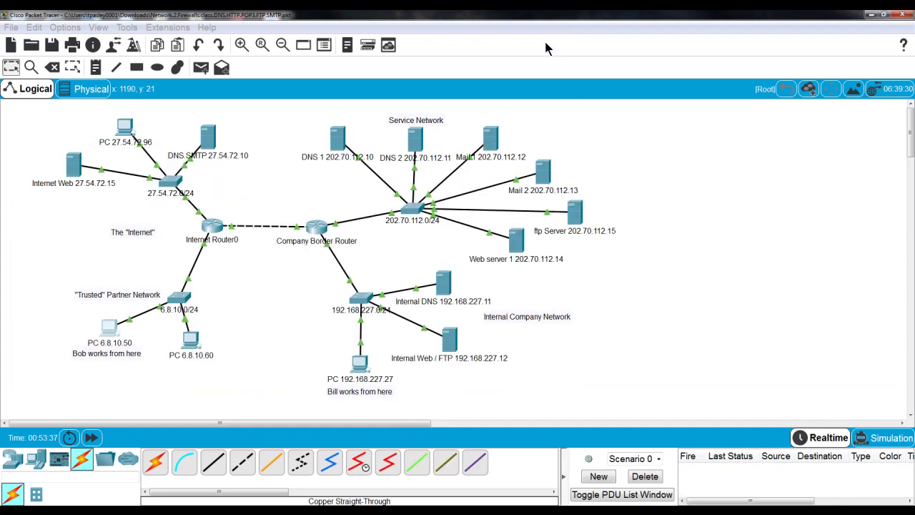
{"action": "left_click", "coordinate": [317, 230]}
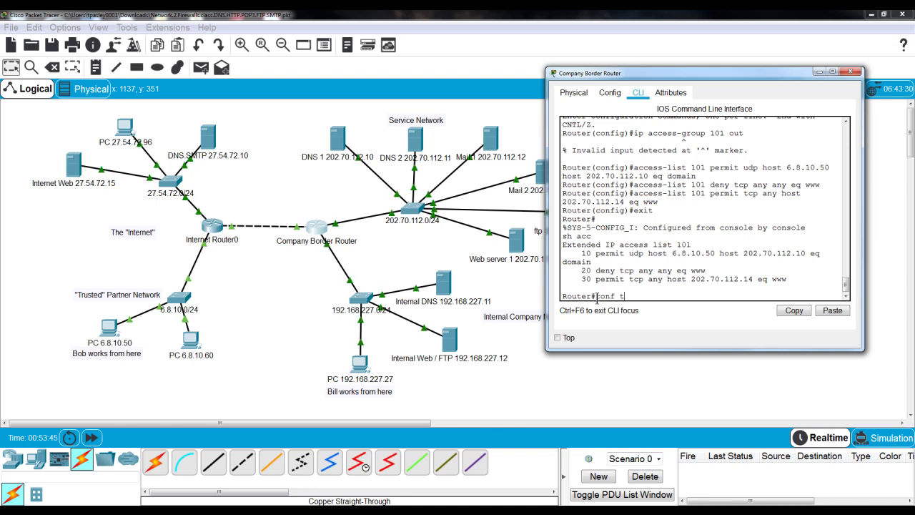
{"action": "key", "text": "Return"}
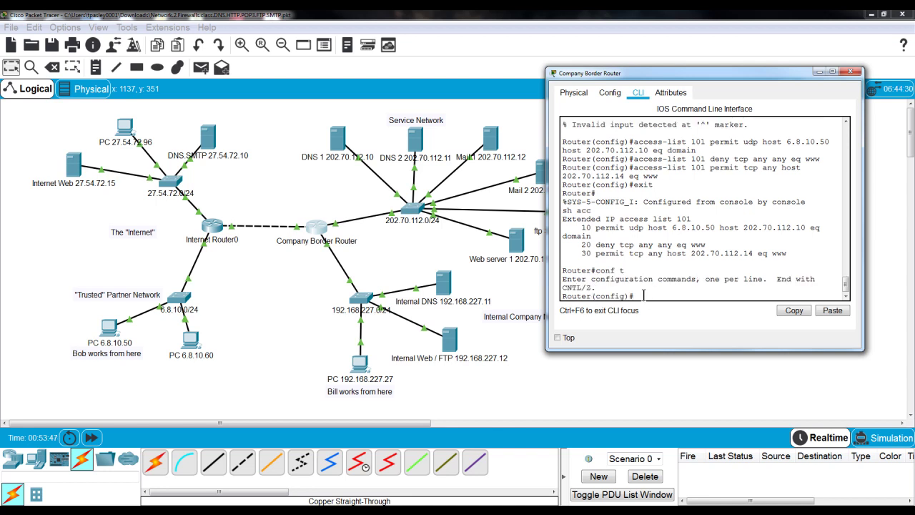
{"action": "left_click", "coordinate": [832, 310]}
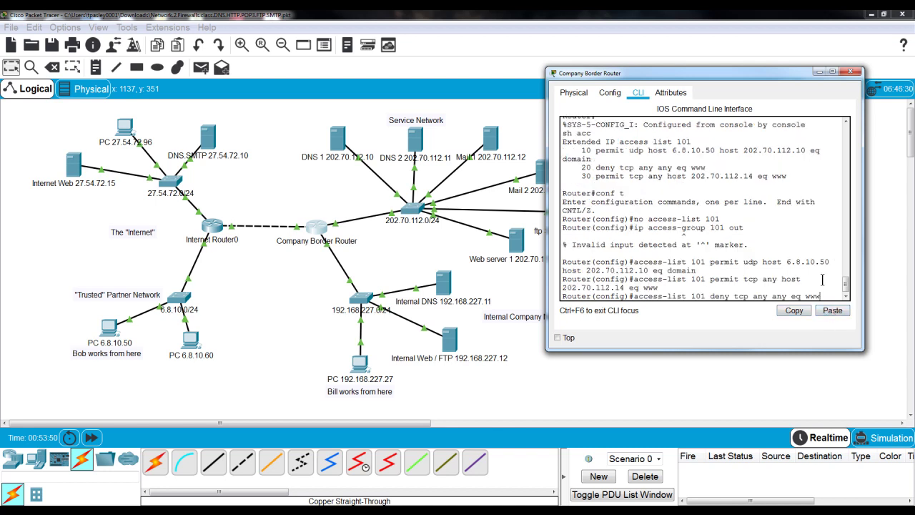
{"action": "key", "text": "Return"}
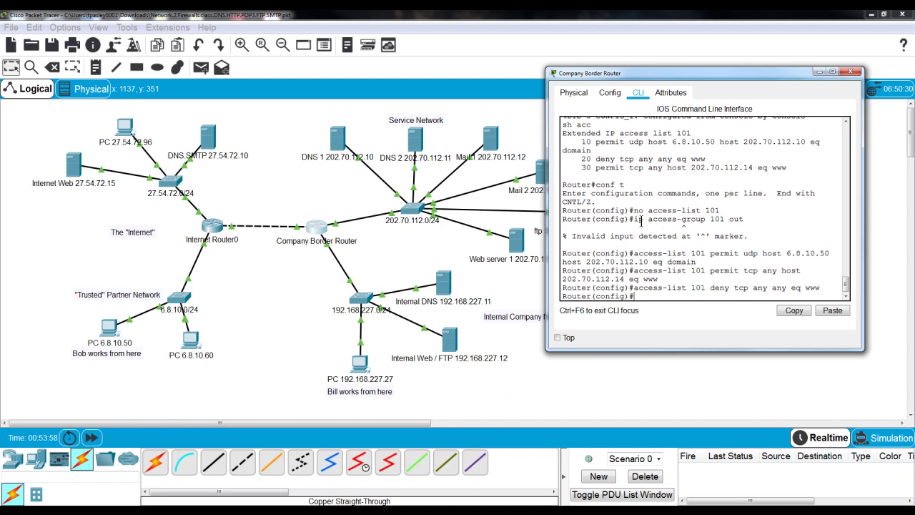
{"action": "left_click", "coordinate": [107, 329]}
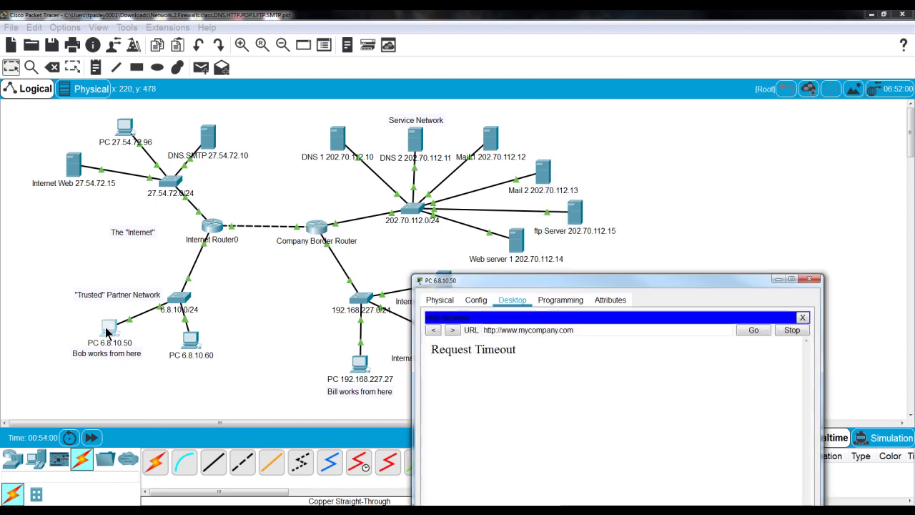
{"action": "left_click", "coordinate": [755, 332]}
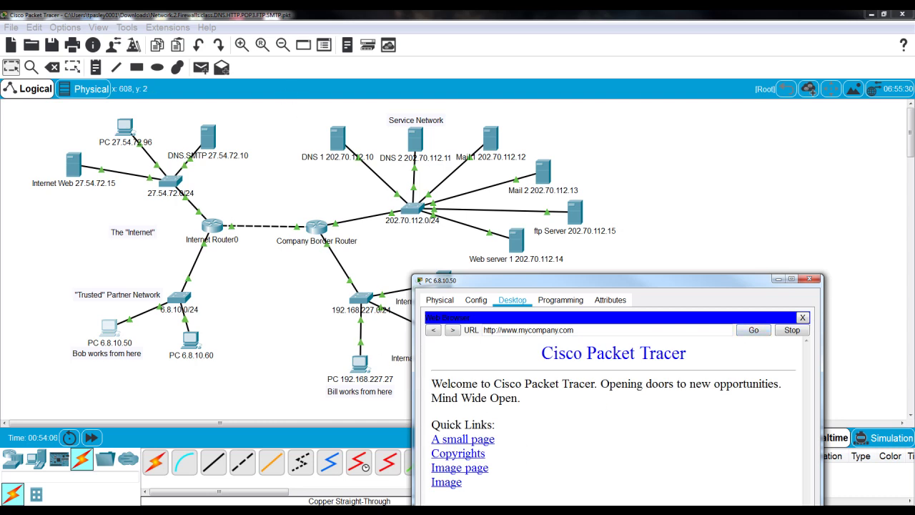
{"action": "mouse_move", "coordinate": [330, 2]}
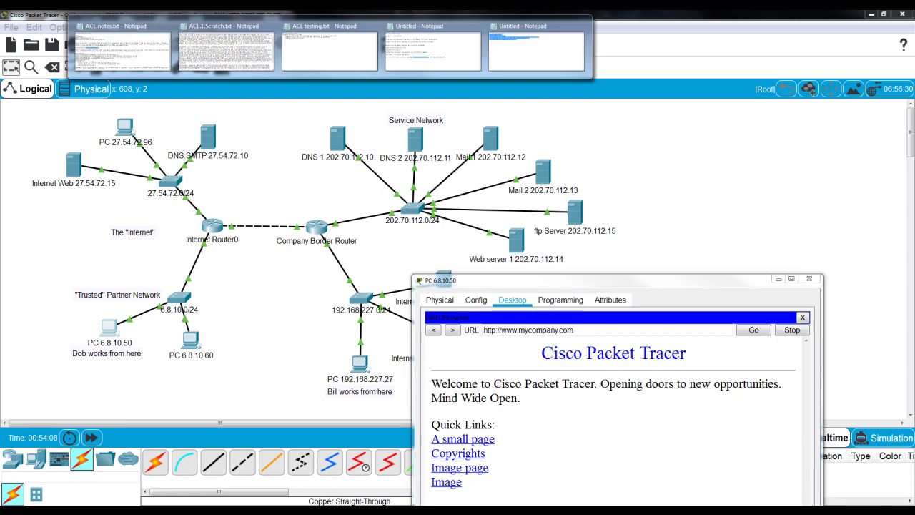
{"action": "left_click", "coordinate": [515, 54]}
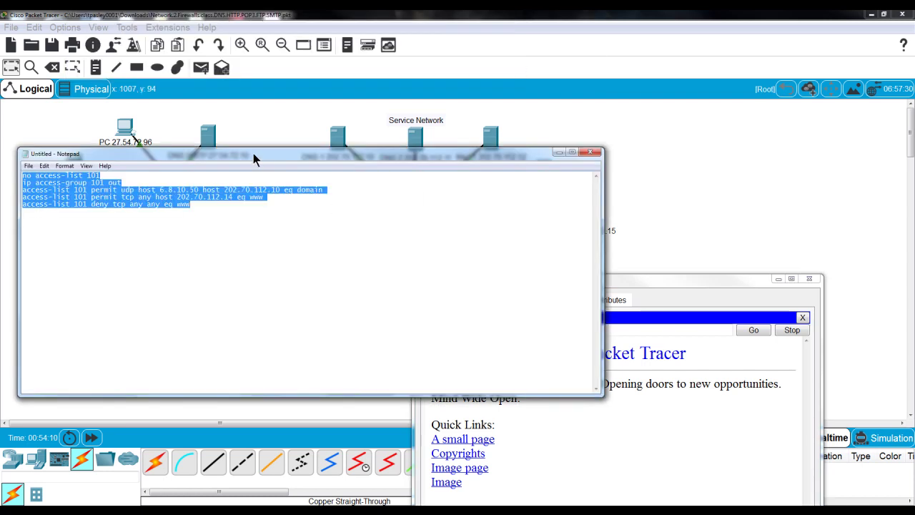
- Insert two blank lines above "no access-list 101" in the Notepad rule list
{"action": "left_click", "coordinate": [262, 225]}
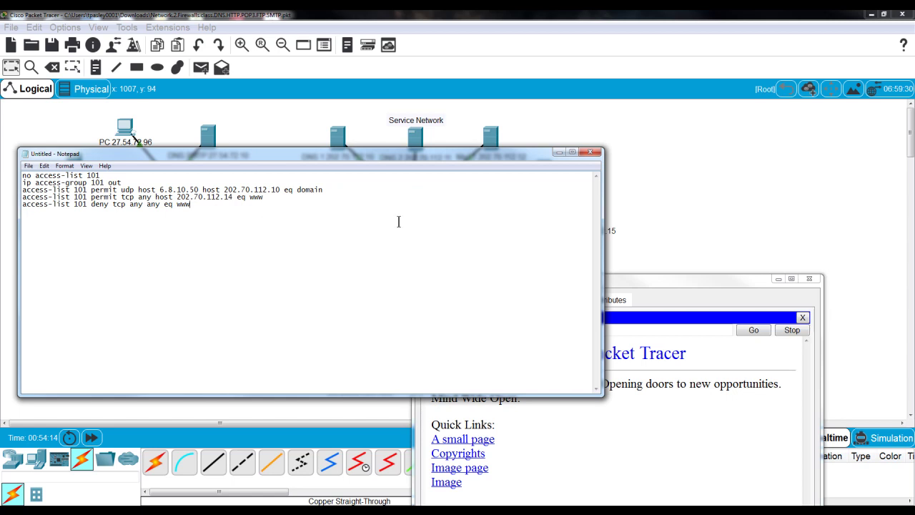
{"action": "left_click_drag", "start_coordinate": [308, 161], "coordinate": [524, 180]}
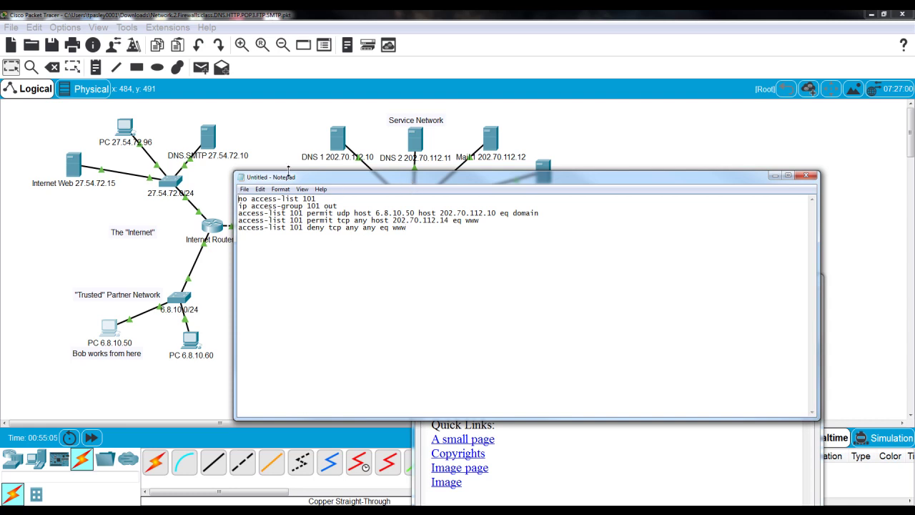
{"action": "key", "text": "Return"}
{"action": "key", "text": "Return"}
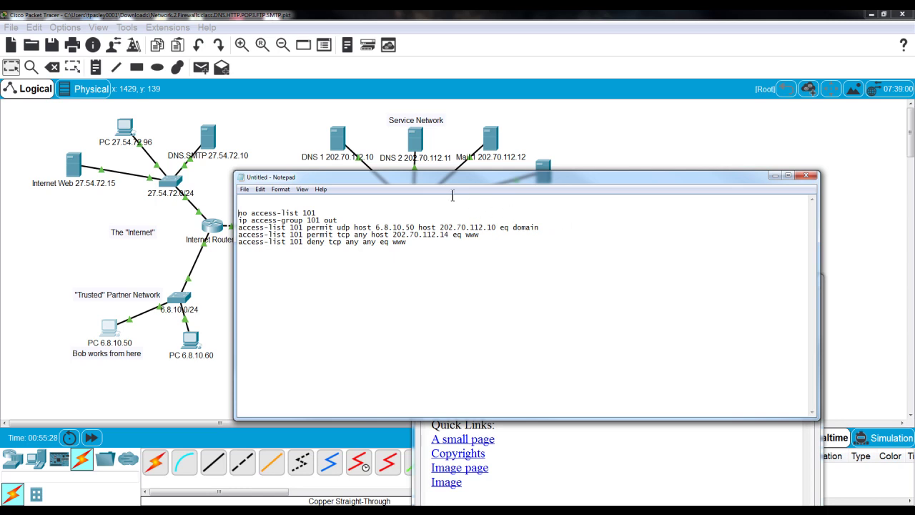
- Examine the protocol, host and port parts of the udp permit rule and the tcp deny rule in Notepad
{"action": "left_click_drag", "start_coordinate": [336, 227], "coordinate": [541, 227]}
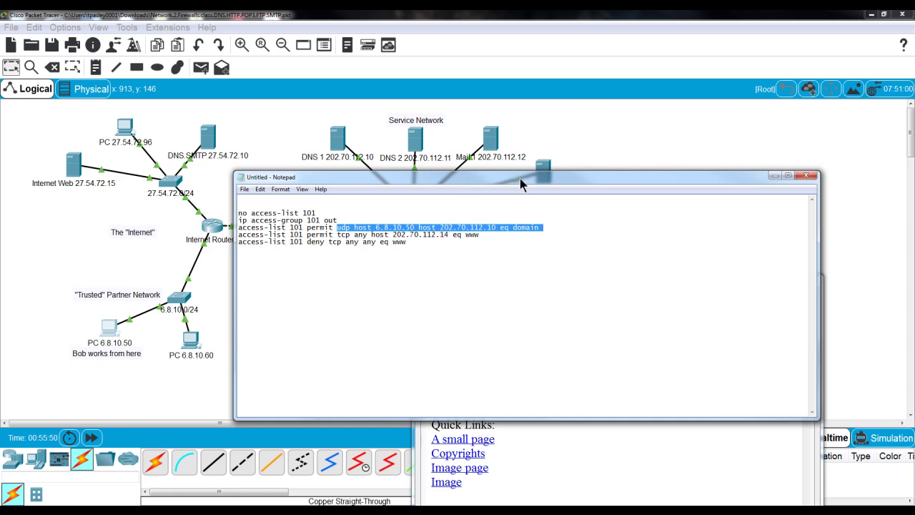
{"action": "left_click_drag", "start_coordinate": [524, 177], "coordinate": [490, 244]}
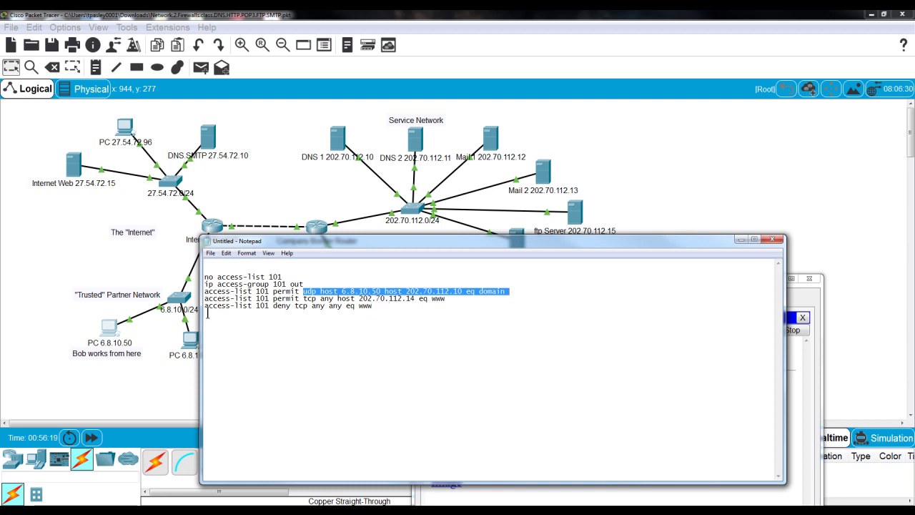
{"action": "left_click_drag", "start_coordinate": [206, 308], "coordinate": [394, 316]}
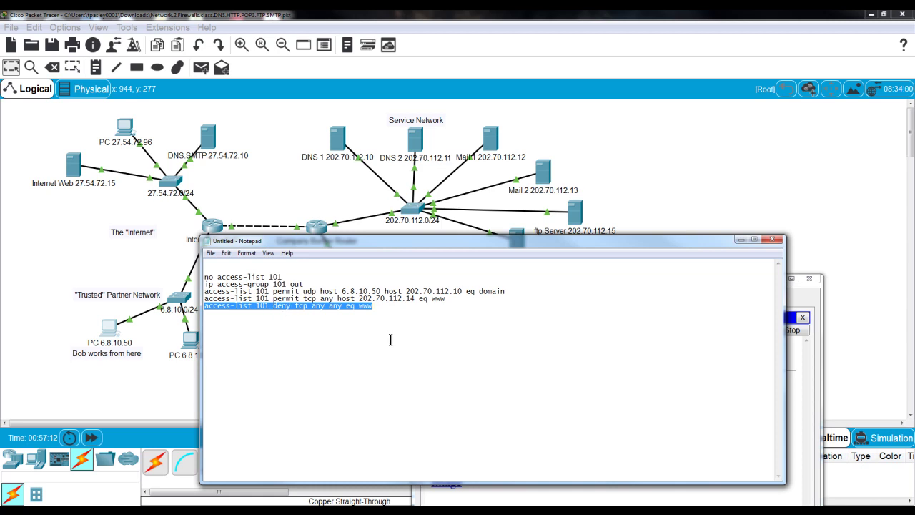
{"action": "left_click", "coordinate": [275, 309]}
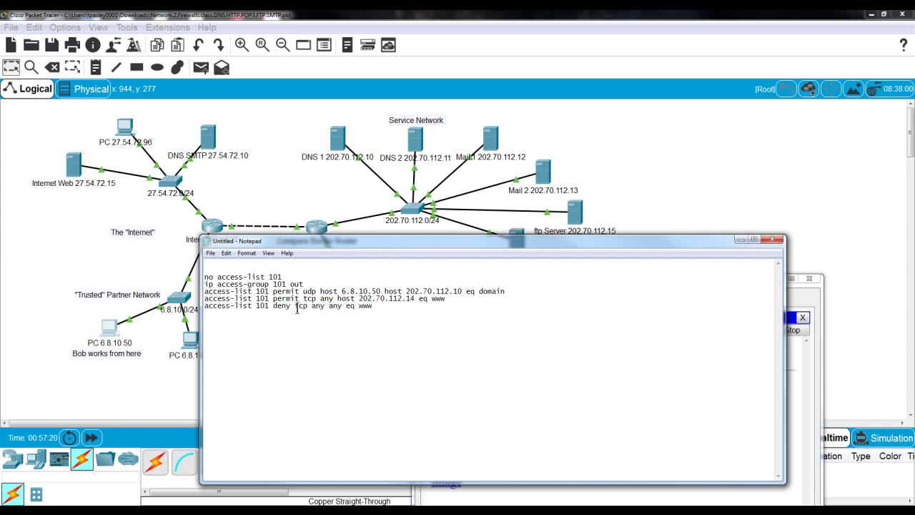
{"action": "left_click_drag", "start_coordinate": [296, 308], "coordinate": [347, 314]}
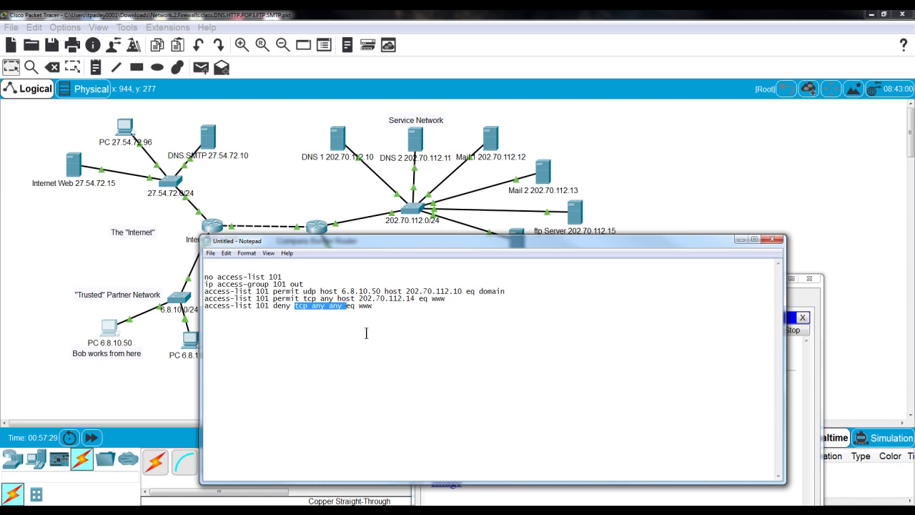
{"action": "left_click", "coordinate": [404, 321]}
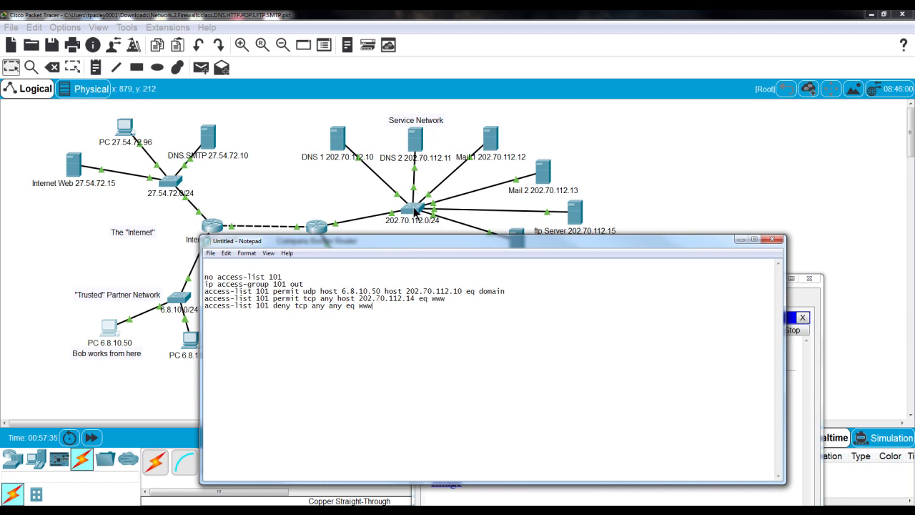
- Add the note "You need to be here: Router(config)#" as Notepad's first line, copying the prompt from the Company Border Router's CLI
{"action": "left_click", "coordinate": [321, 225]}
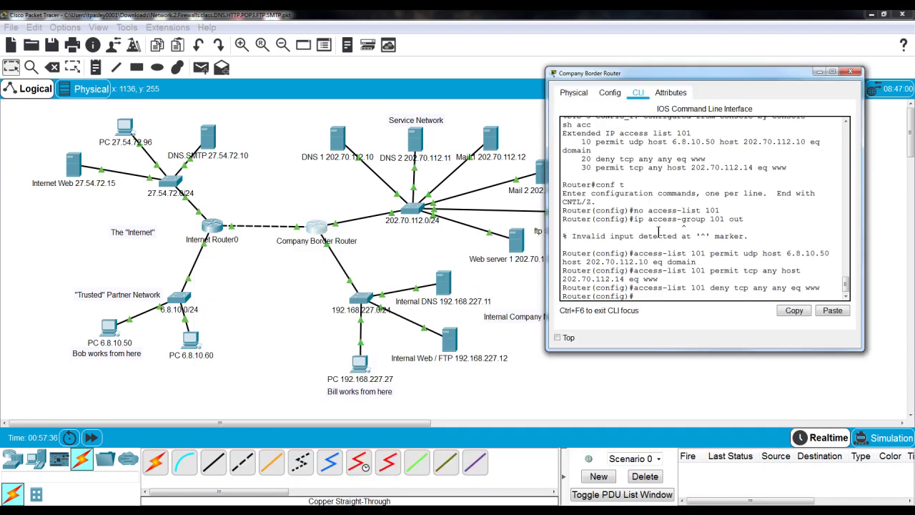
{"action": "left_click_drag", "start_coordinate": [637, 296], "coordinate": [563, 297]}
{"action": "key", "text": "ctrl+c"}
{"action": "right_click", "coordinate": [567, 299]}
{"action": "left_click", "coordinate": [590, 300]}
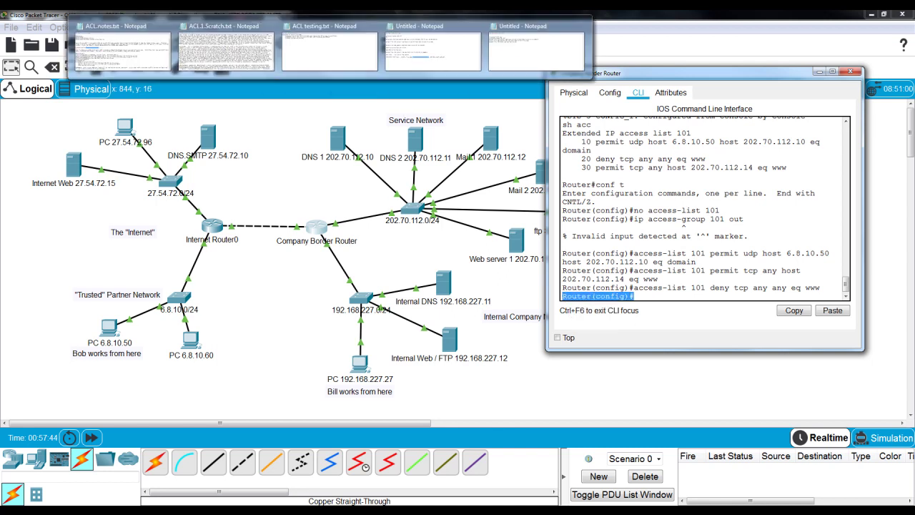
{"action": "left_click", "coordinate": [502, 50]}
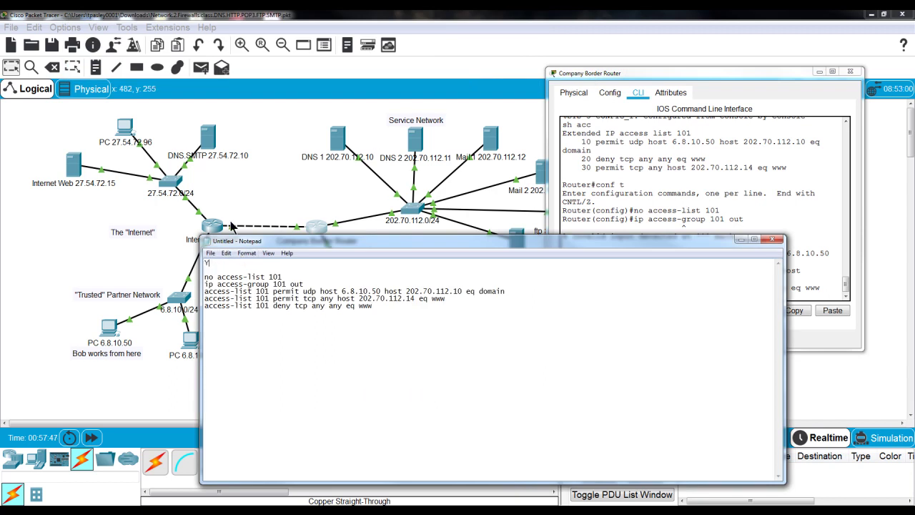
{"action": "type", "text": "need to be here:"}
{"action": "key", "text": "ctrl+v"}
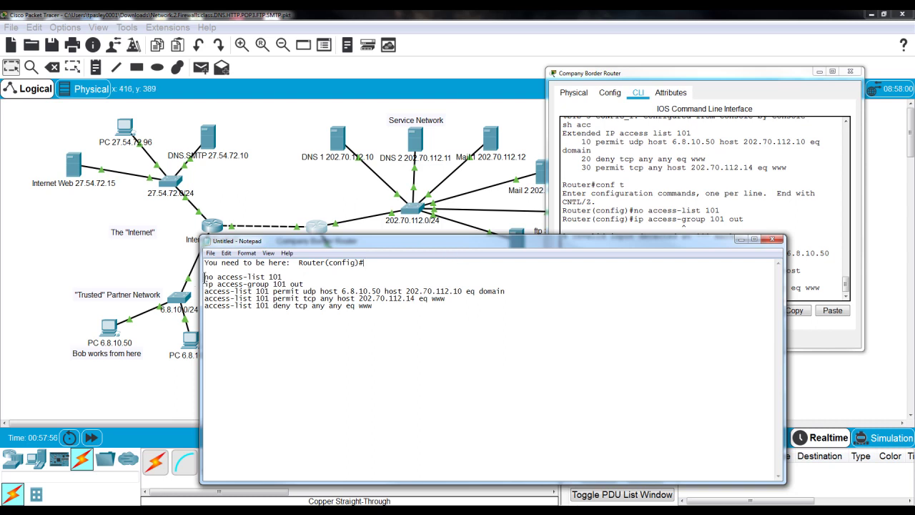
- Change the direction in Notepad's ip access-group 101 line to "in"
{"action": "left_click_drag", "start_coordinate": [205, 278], "coordinate": [287, 278]}
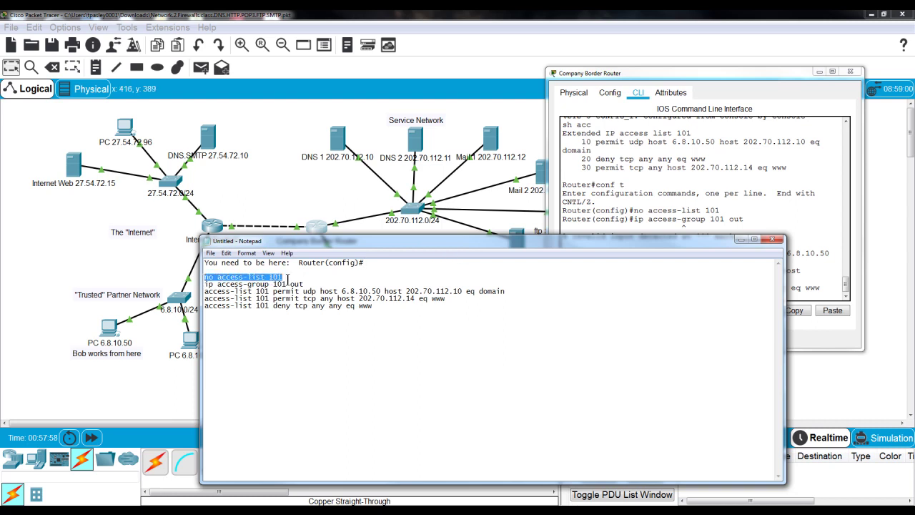
{"action": "left_click_drag", "start_coordinate": [205, 284], "coordinate": [309, 284]}
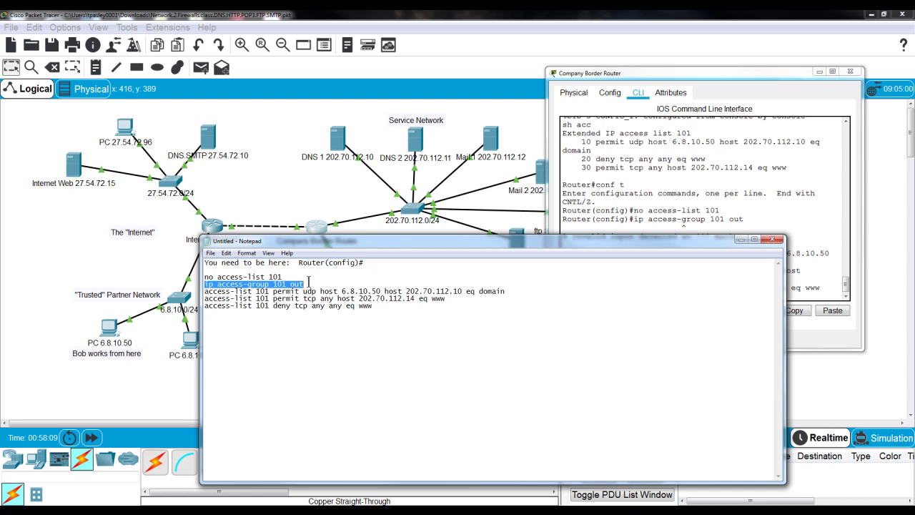
{"action": "left_click", "coordinate": [308, 281]}
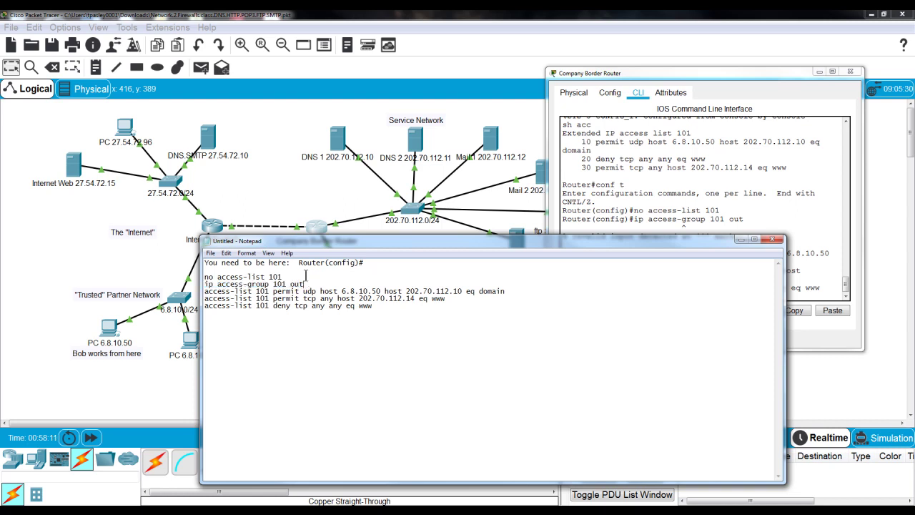
{"action": "key", "text": "BackSpace"}
{"action": "key", "text": "BackSpace"}
- Copy the five Notepad command lines without the note and run them in the Company Border Router's global configuration mode
{"action": "left_click_drag", "start_coordinate": [376, 308], "coordinate": [204, 278]}
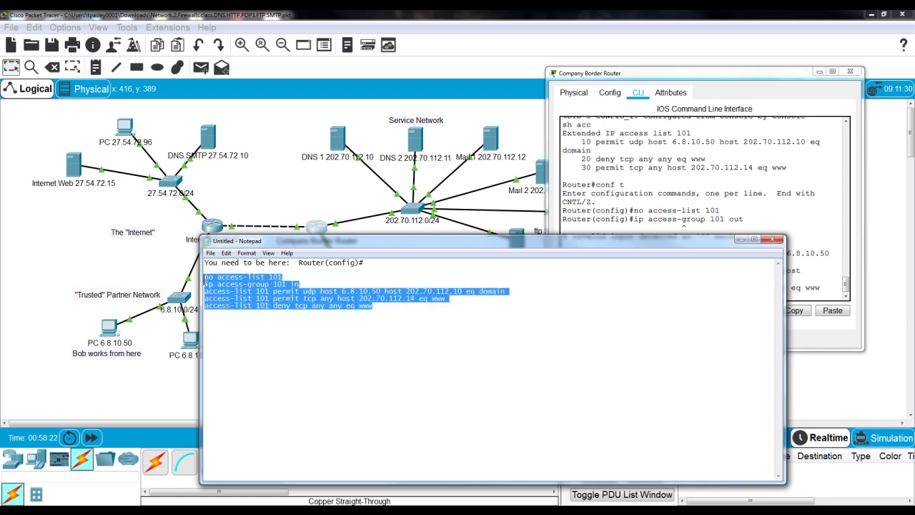
{"action": "right_click", "coordinate": [227, 286]}
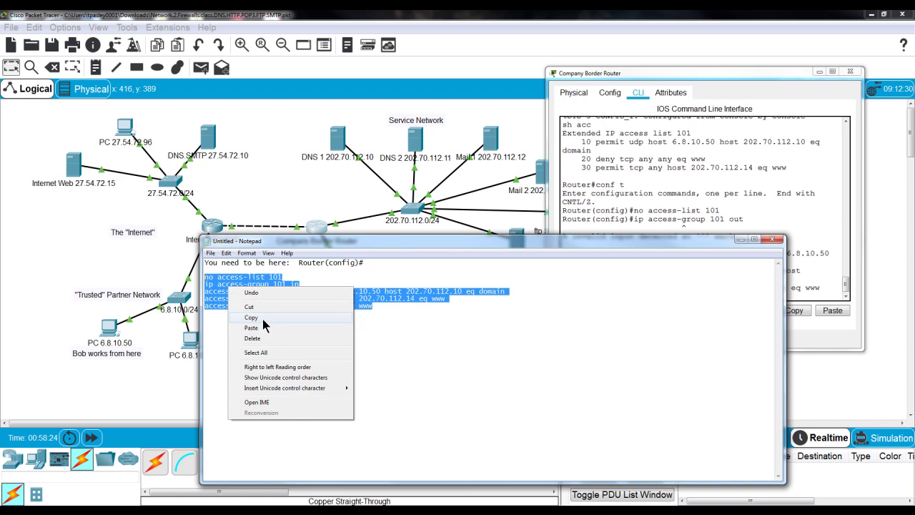
{"action": "left_click", "coordinate": [263, 318]}
{"action": "left_click", "coordinate": [710, 292]}
{"action": "key", "text": "ctrl+v"}
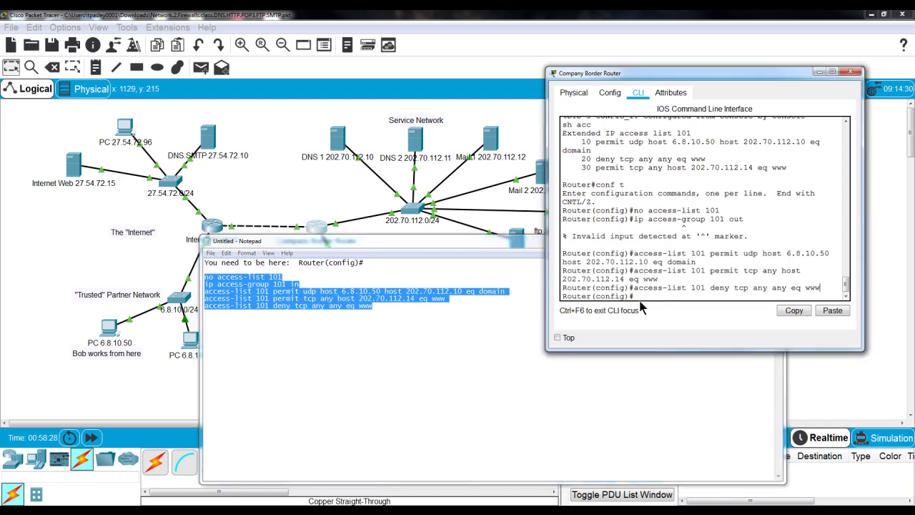
{"action": "left_click", "coordinate": [829, 312]}
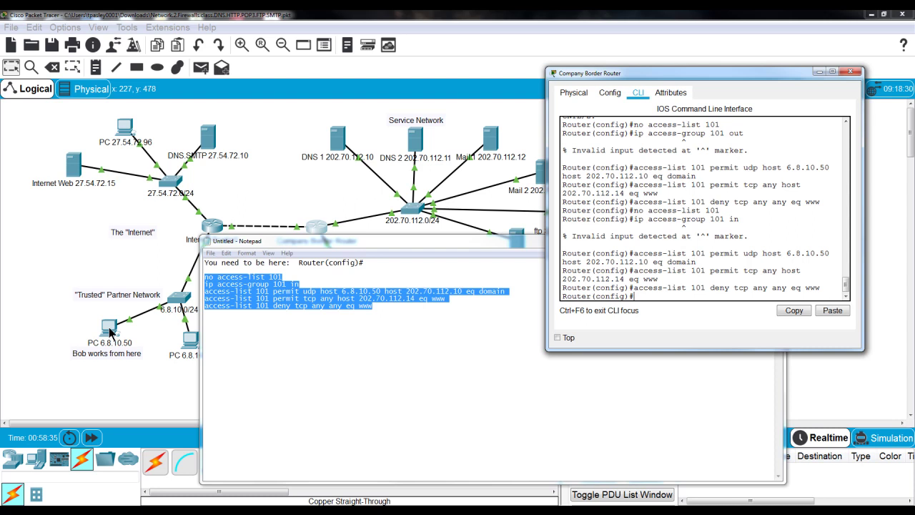
{"action": "left_click", "coordinate": [192, 342]}
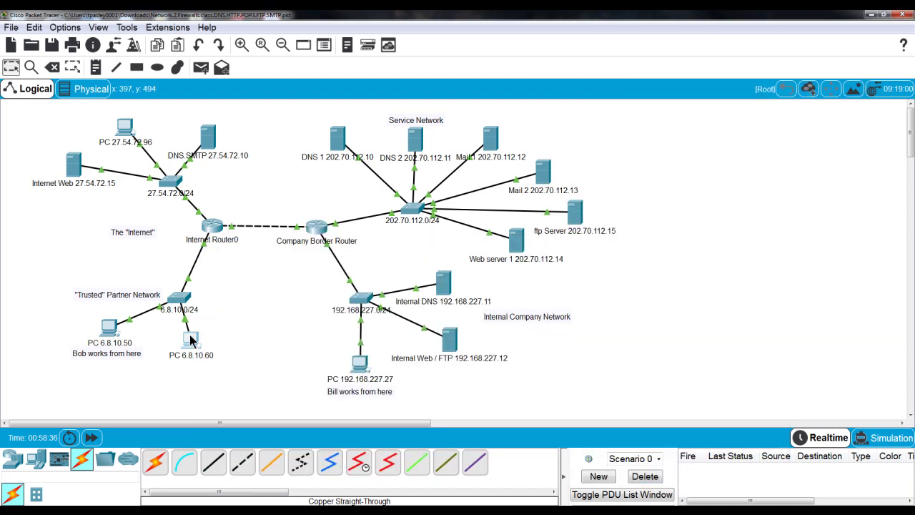
{"action": "left_click", "coordinate": [192, 342]}
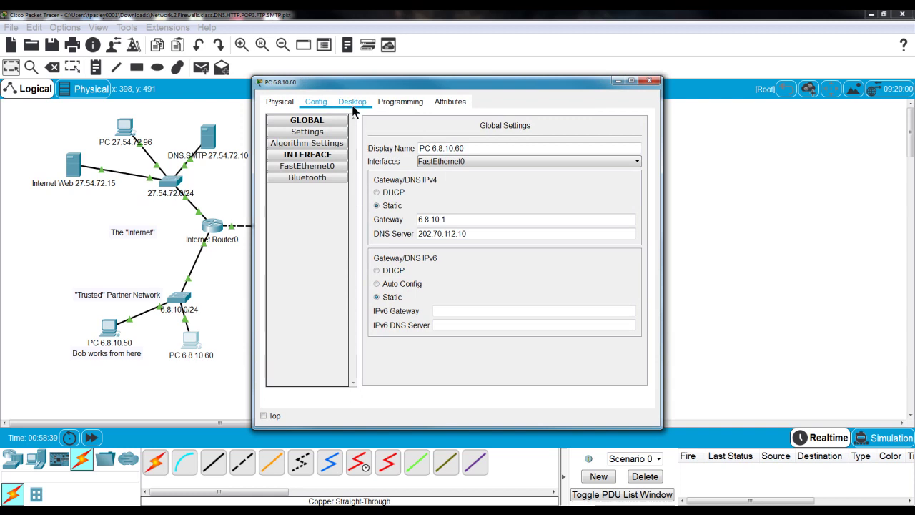
{"action": "left_click", "coordinate": [353, 104]}
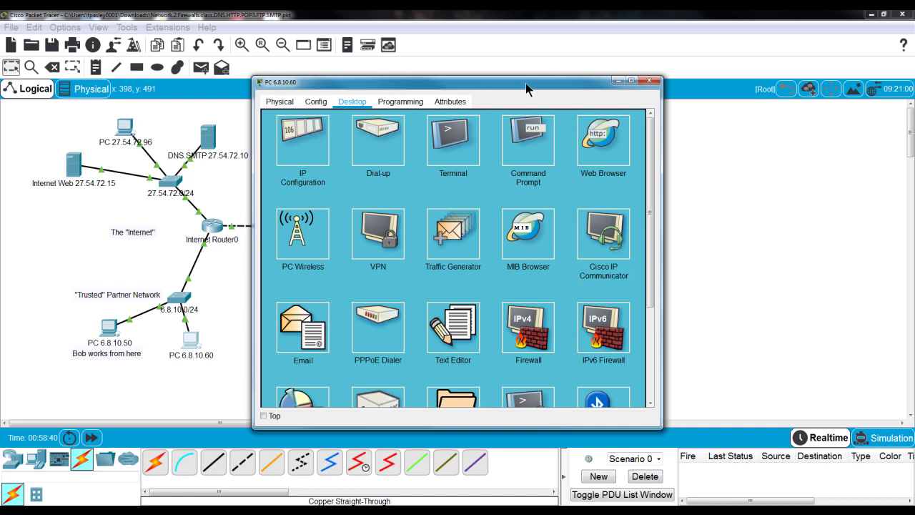
{"action": "left_click", "coordinate": [586, 147]}
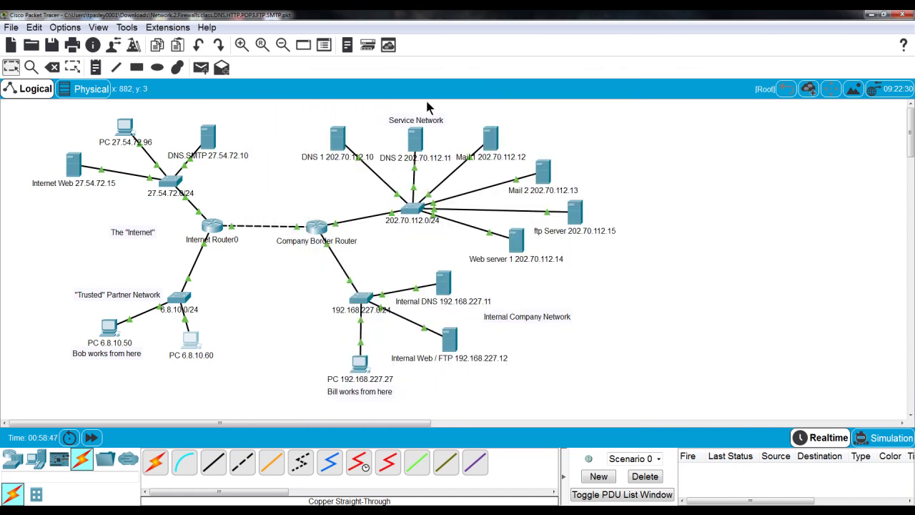
{"action": "left_click", "coordinate": [191, 340]}
{"action": "left_click", "coordinate": [398, 129]}
{"action": "type", "text": "w"}
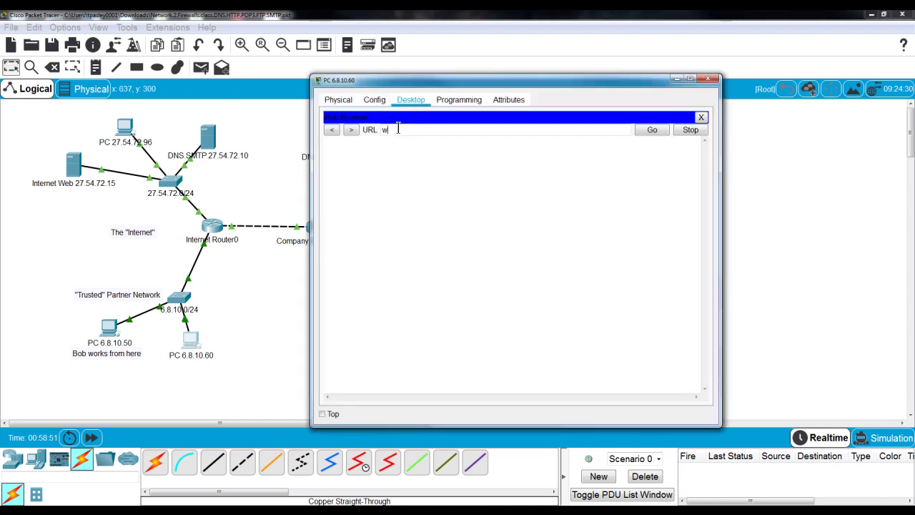
{"action": "type", "text": "ww.mycompany.com"}
{"action": "key", "text": "Return"}
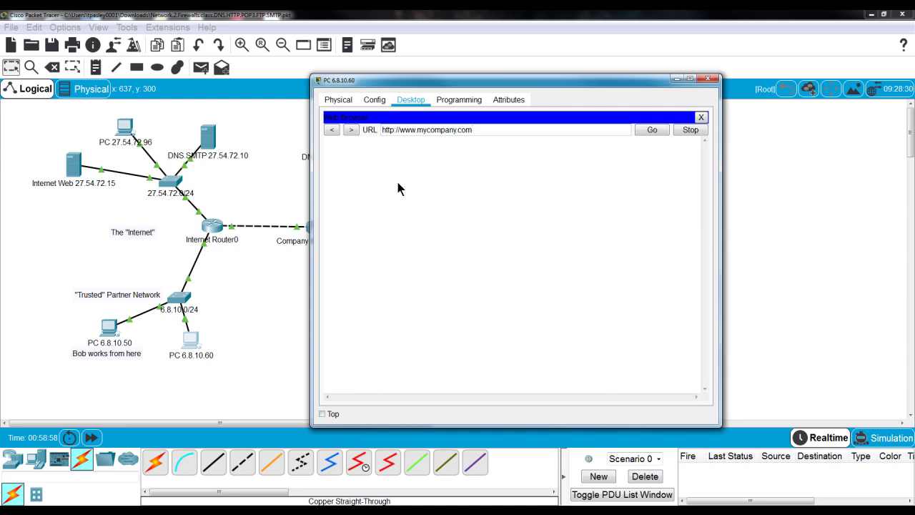
{"action": "left_click_drag", "start_coordinate": [492, 81], "coordinate": [615, 69]}
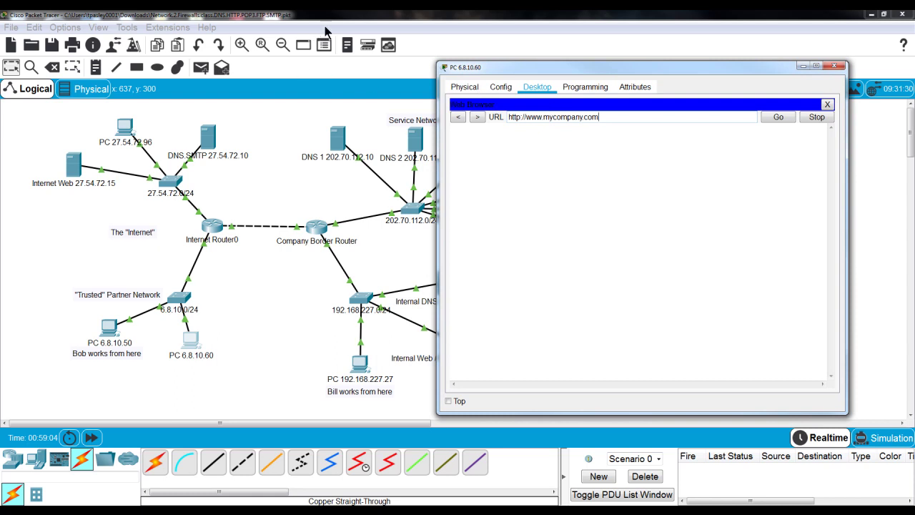
- Duplicate the udp permit rule in the Notepad rule list and set the copy's source host to 6.8.10.60
{"action": "mouse_move", "coordinate": [331, 4]}
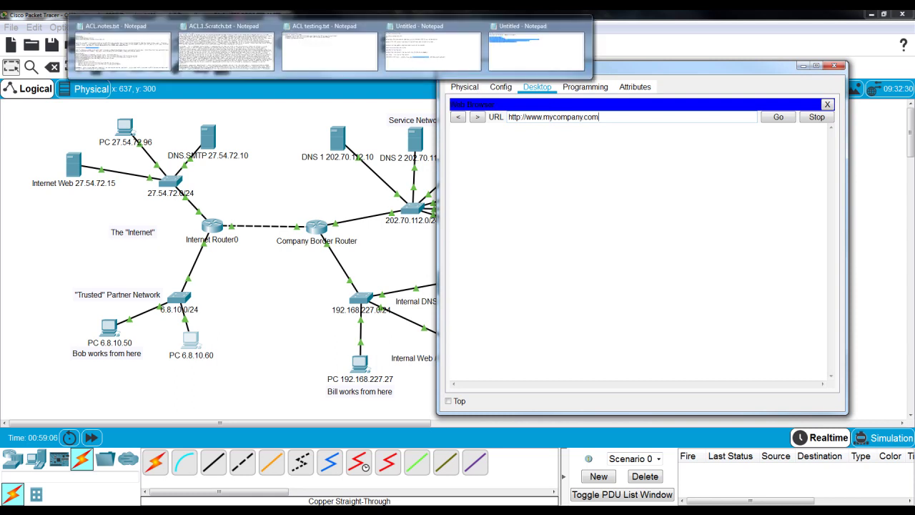
{"action": "left_click", "coordinate": [536, 48]}
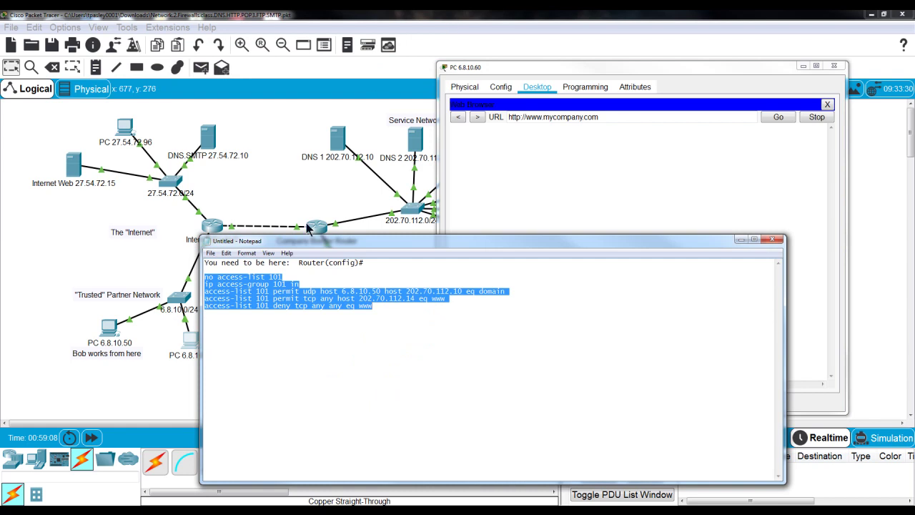
{"action": "left_click", "coordinate": [305, 284]}
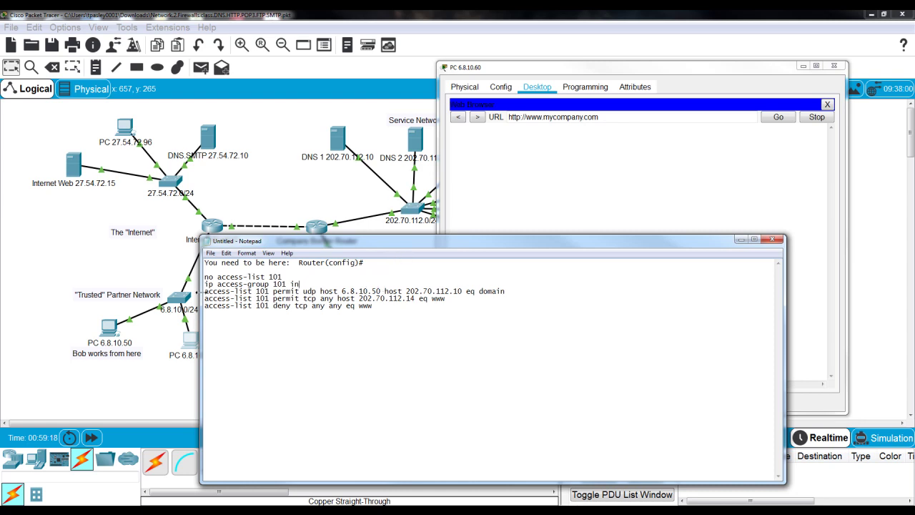
{"action": "left_click_drag", "start_coordinate": [204, 291], "coordinate": [506, 292]}
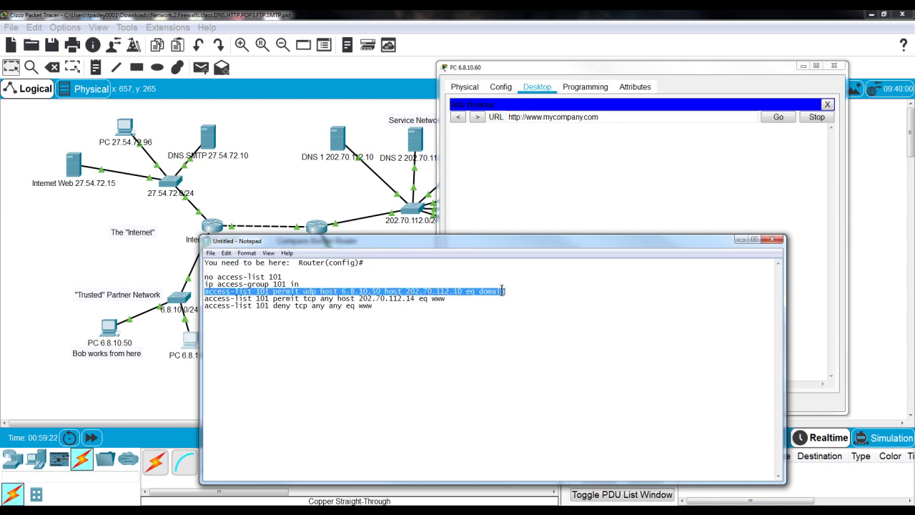
{"action": "right_click", "coordinate": [504, 290]}
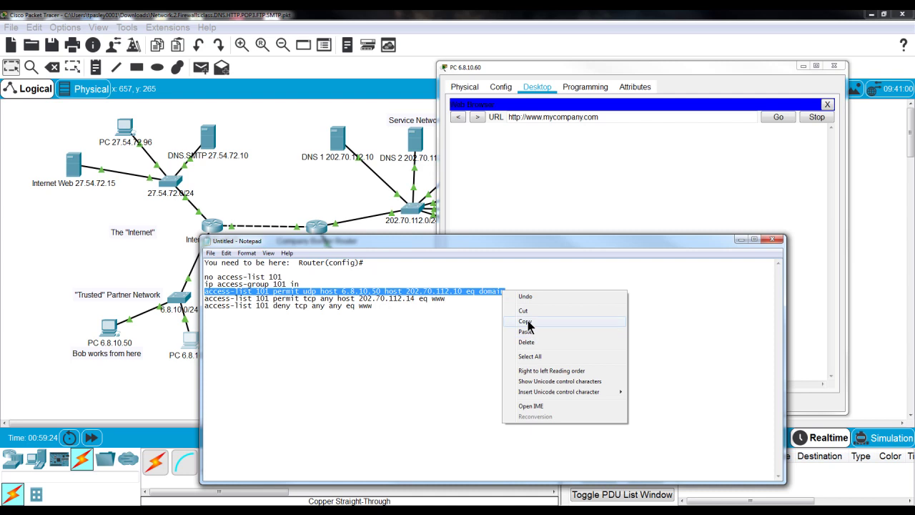
{"action": "left_click", "coordinate": [529, 321]}
{"action": "left_click", "coordinate": [516, 290]}
{"action": "key", "text": "Return"}
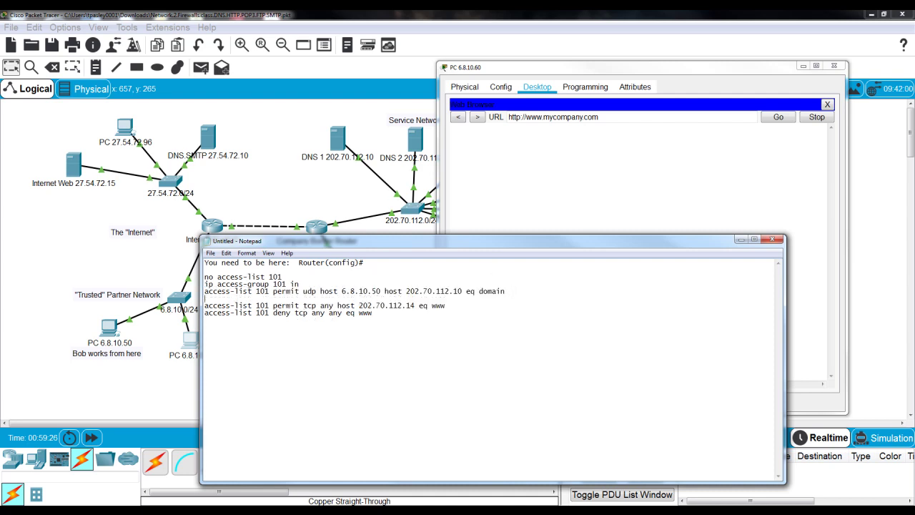
{"action": "key", "text": "ctrl+v"}
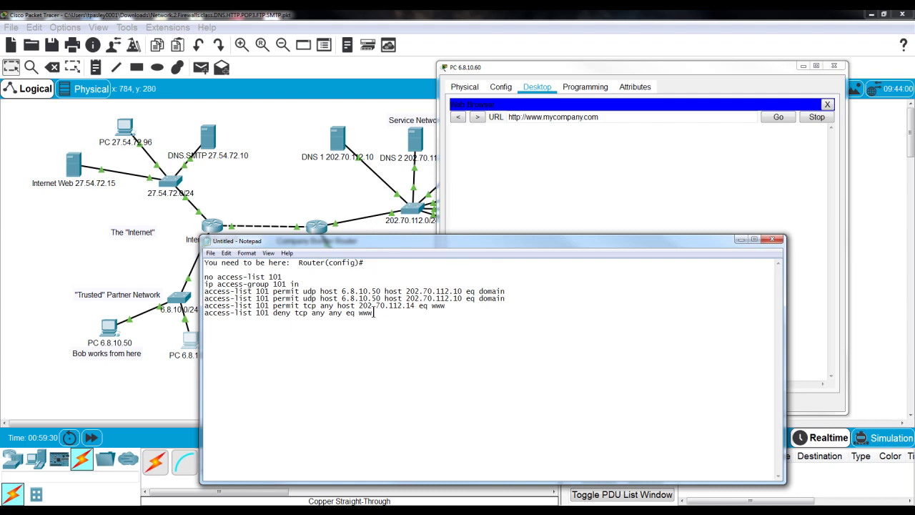
{"action": "key", "text": "BackSpace"}
{"action": "type", "text": "6"}
- Copy the six Notepad command lines without the note and run them in the Company Border Router's global configuration mode
{"action": "left_click_drag", "start_coordinate": [378, 315], "coordinate": [205, 277]}
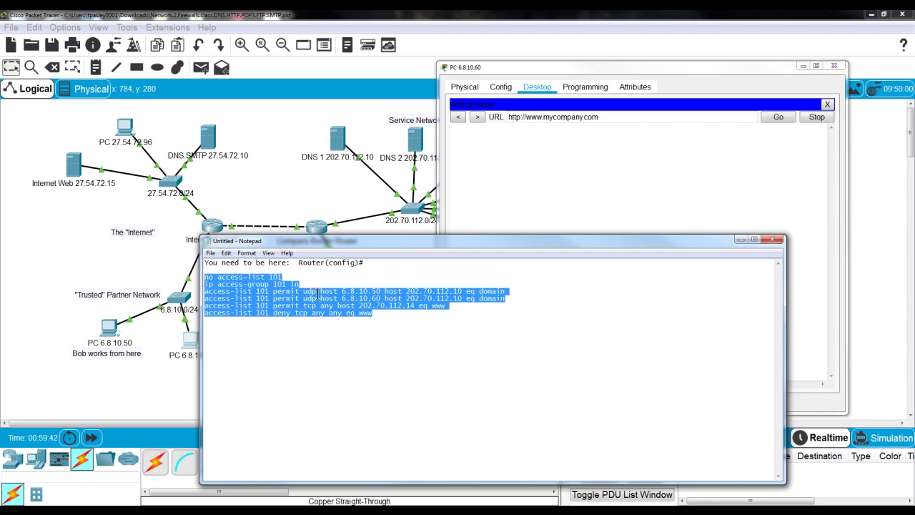
{"action": "right_click", "coordinate": [289, 292]}
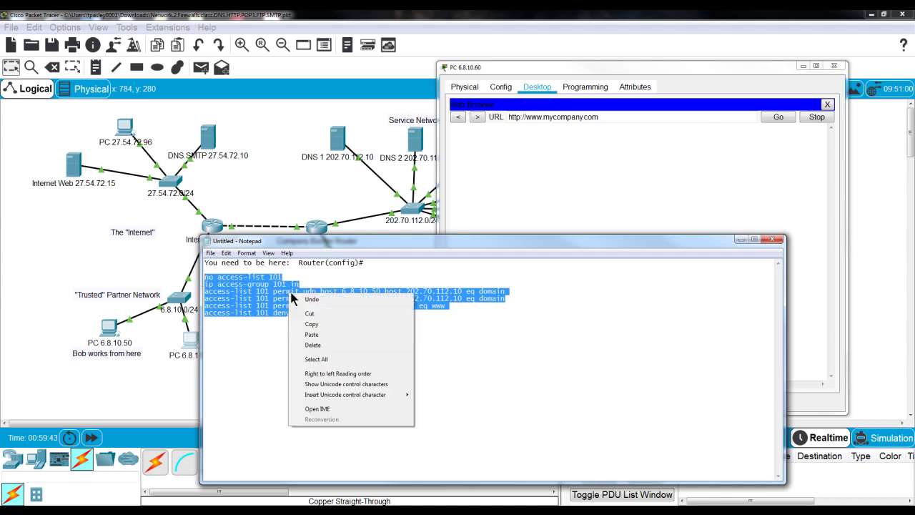
{"action": "left_click", "coordinate": [321, 323]}
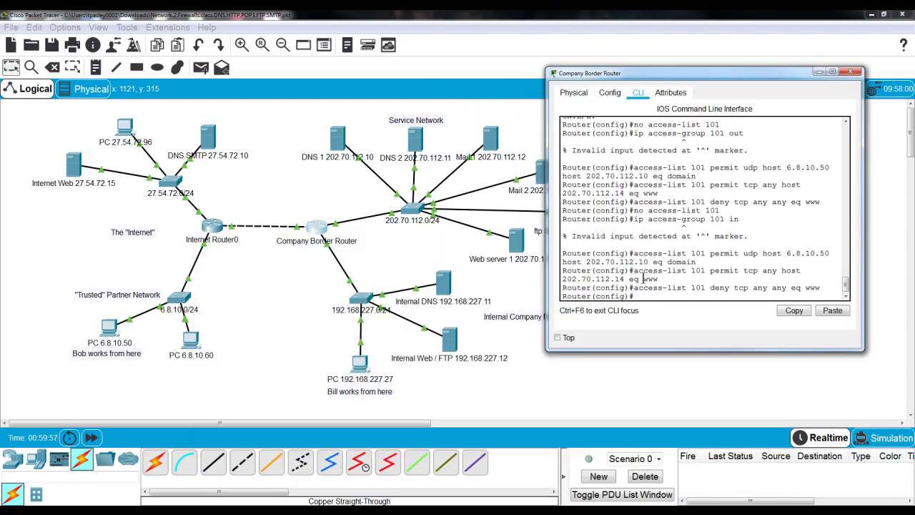
{"action": "right_click", "coordinate": [637, 296]}
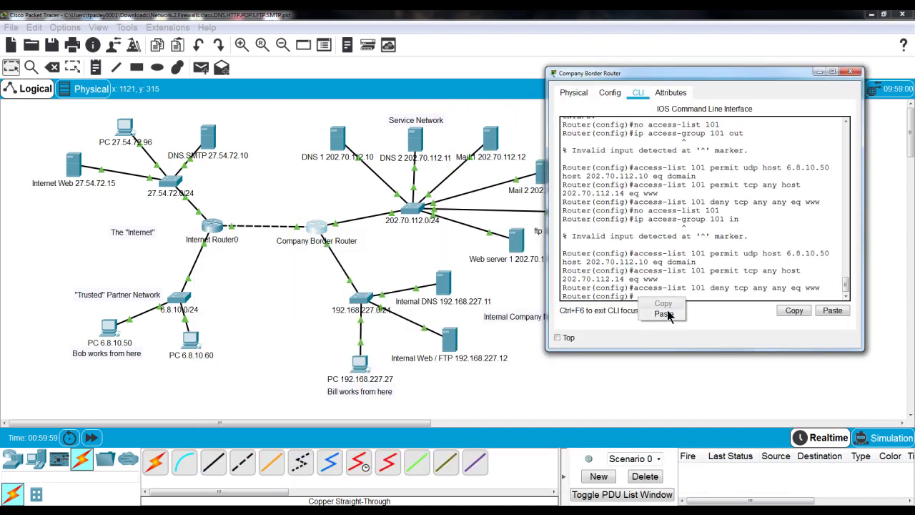
{"action": "left_click", "coordinate": [670, 315]}
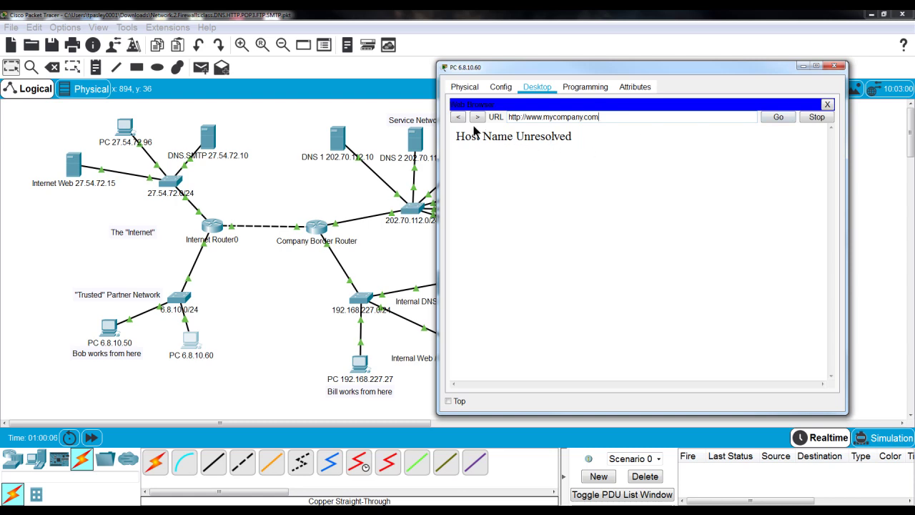
{"action": "left_click", "coordinate": [779, 118]}
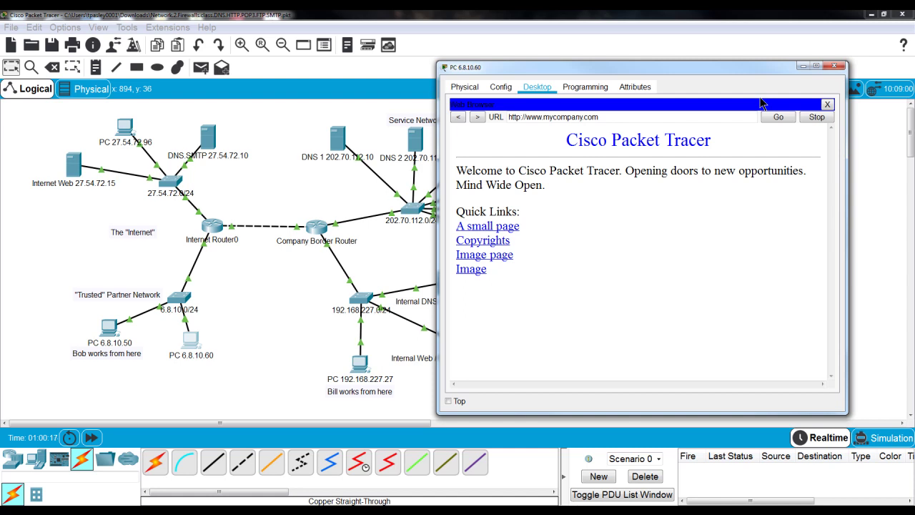
{"action": "left_click", "coordinate": [802, 66]}
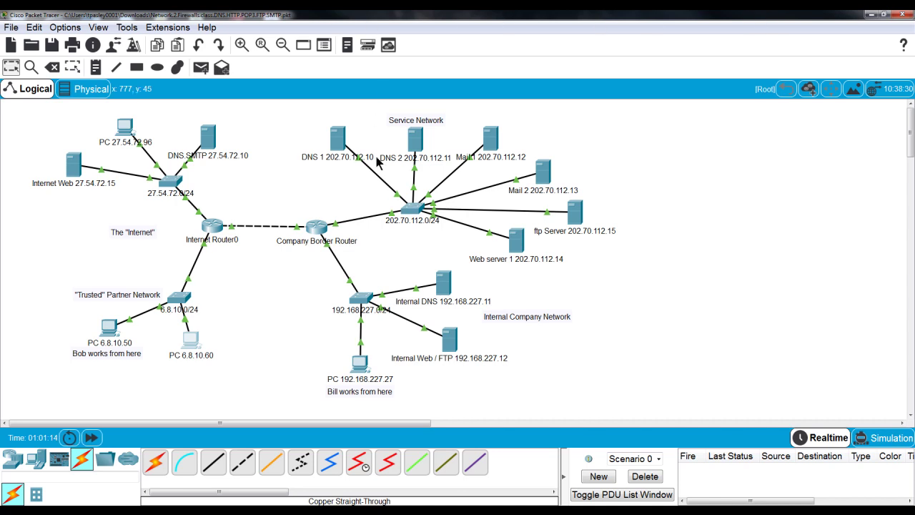
- Open the Company Border Router's CLI and review the no access-list 101 and ip access-group 101 in lines in the Notepad rule list
{"action": "left_click", "coordinate": [321, 226]}
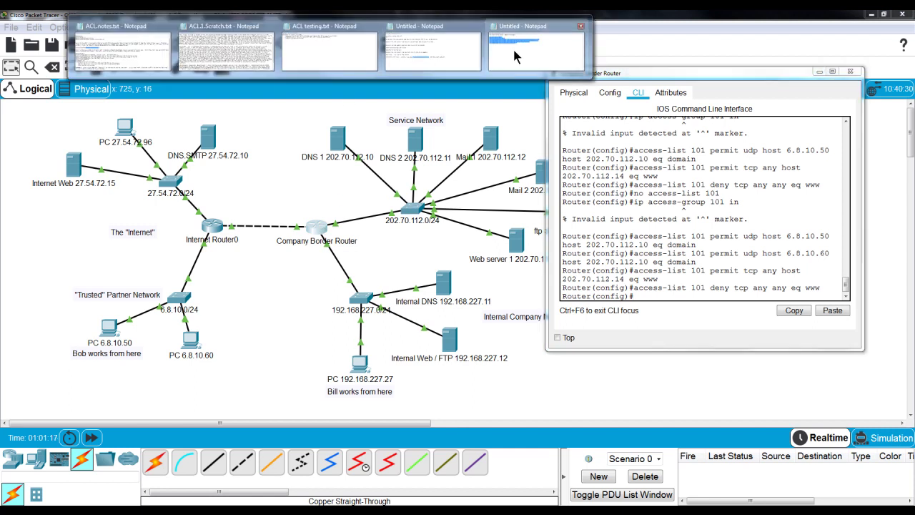
{"action": "left_click", "coordinate": [513, 45]}
{"action": "left_click", "coordinate": [430, 341]}
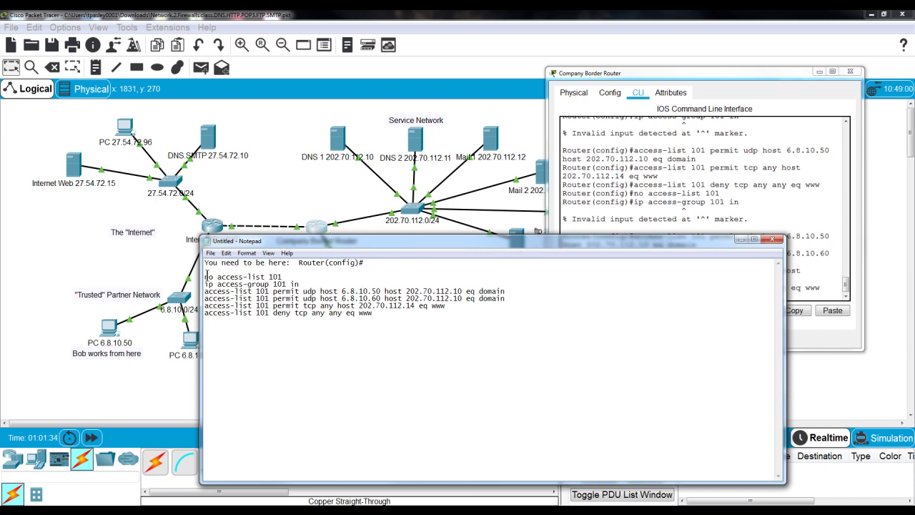
{"action": "left_click_drag", "start_coordinate": [205, 276], "coordinate": [284, 277]}
{"action": "left_click_drag", "start_coordinate": [205, 284], "coordinate": [305, 287]}
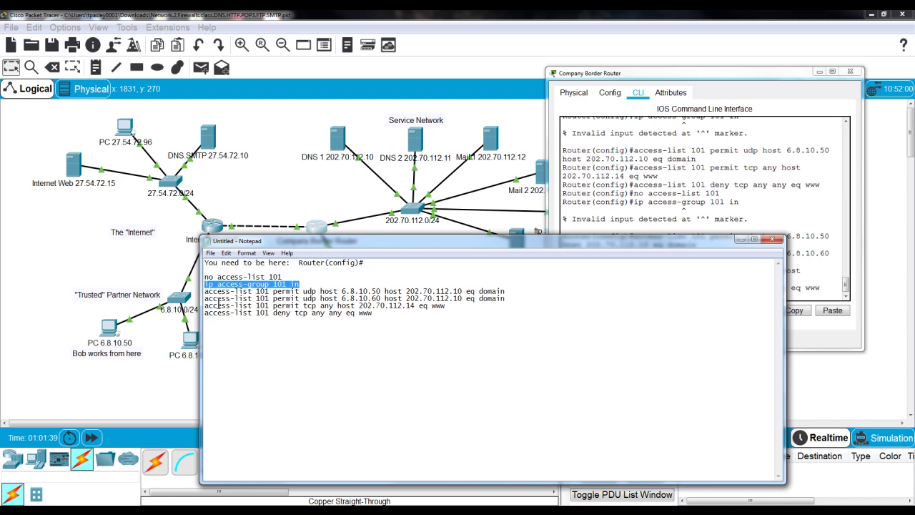